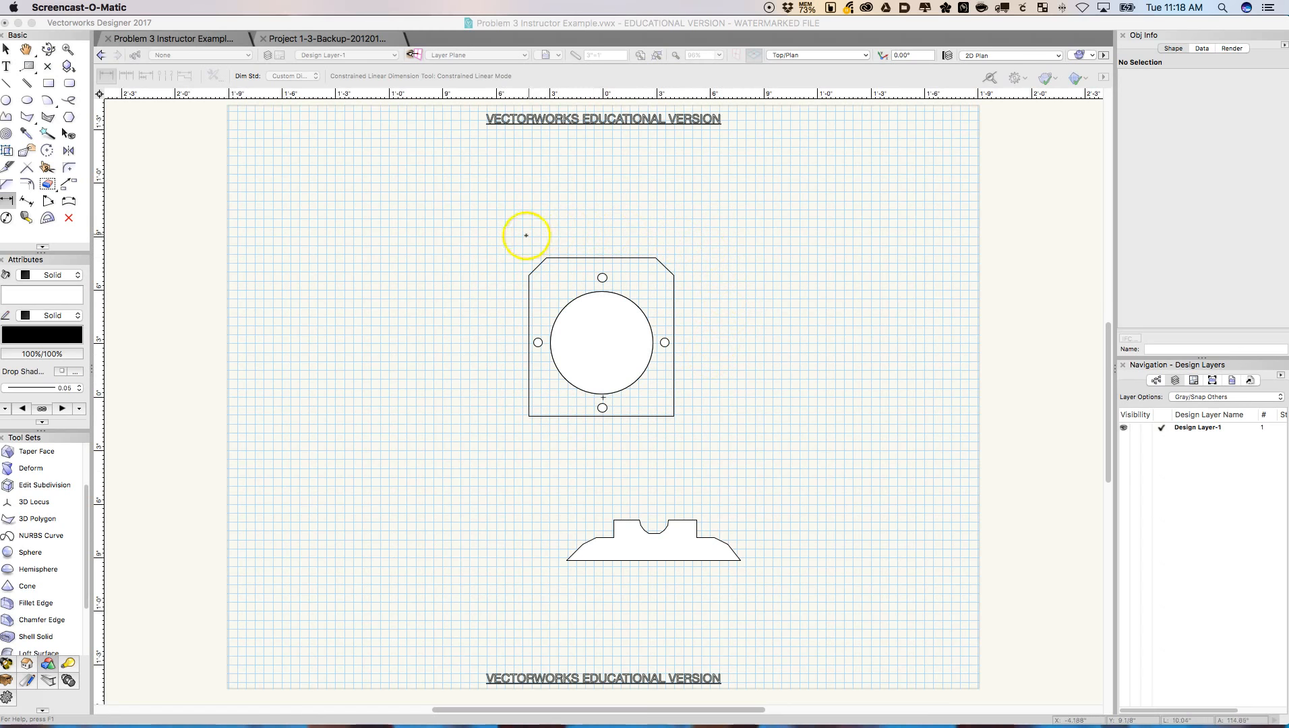
Step: Compose the six separate lines of the plate's outer outline, including both chamfered corners, into one closed polygon
scroll(474, 309, down, 1)
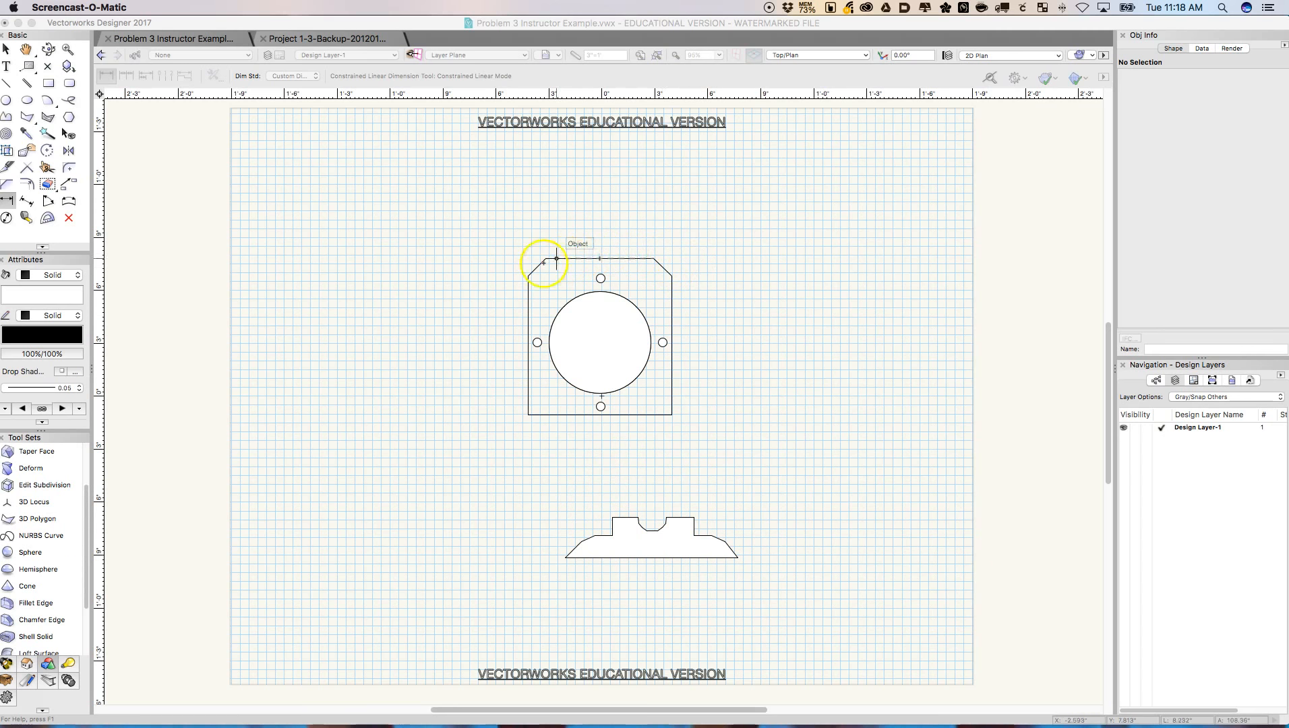
click(549, 342)
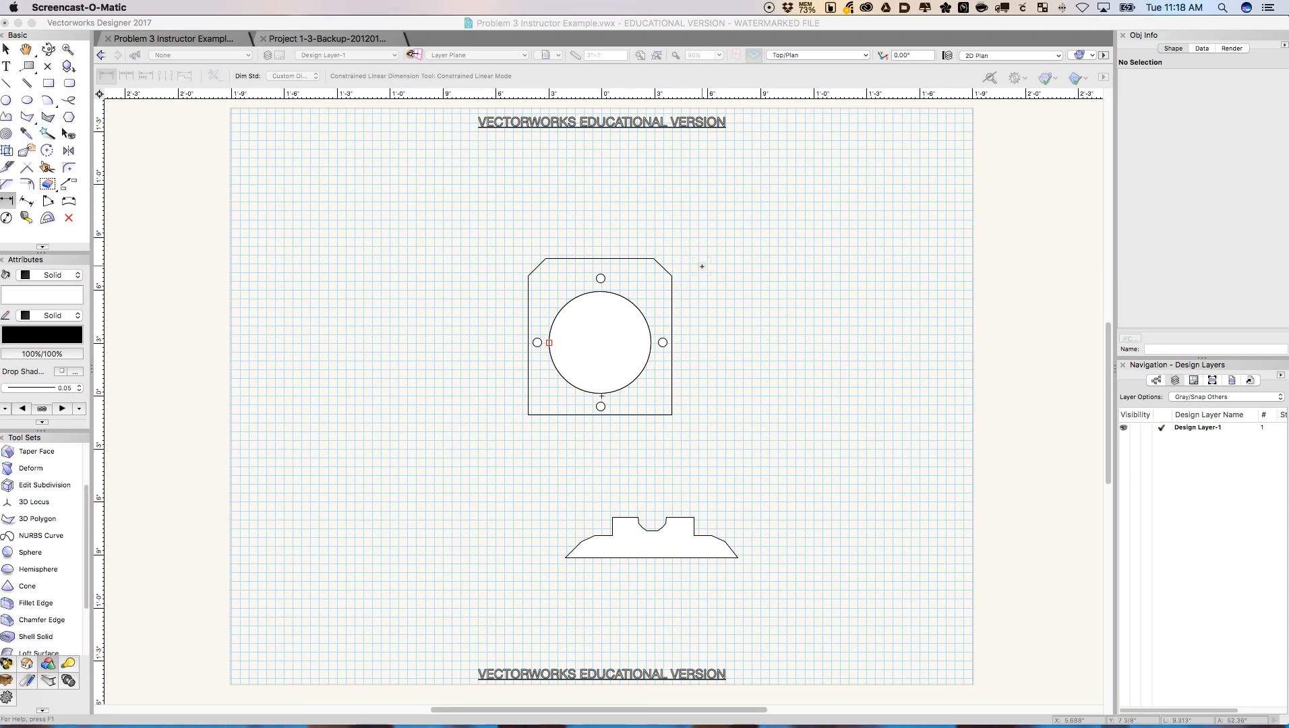
click(6, 49)
click(659, 265)
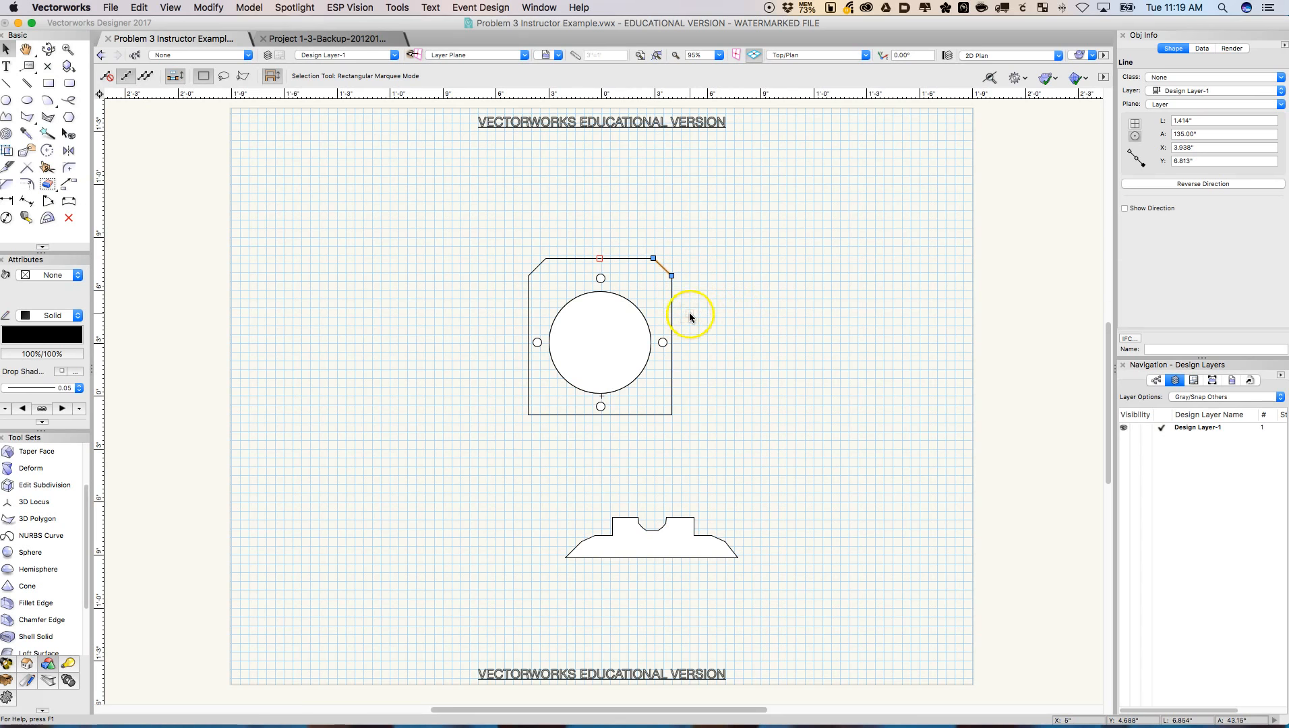
shift+click(670, 303)
shift+click(617, 259)
shift+click(536, 267)
shift+click(530, 285)
shift+click(572, 415)
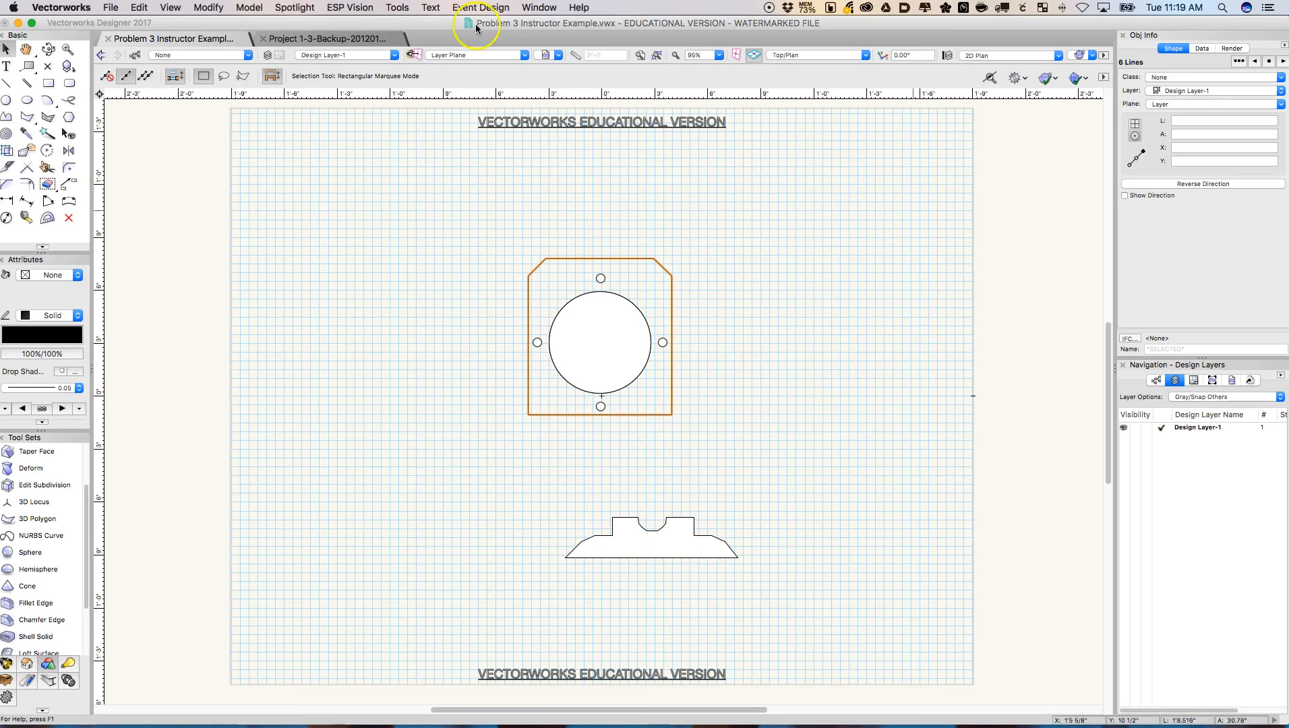
click(207, 7)
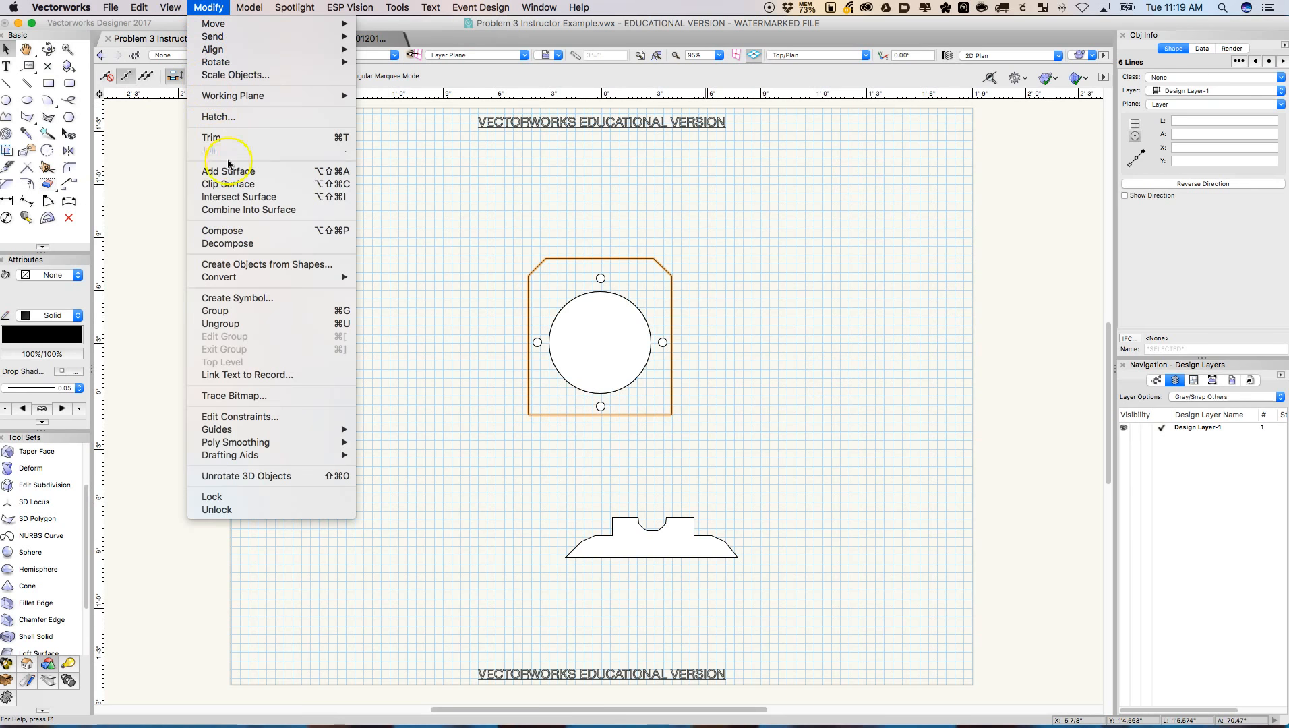
click(219, 230)
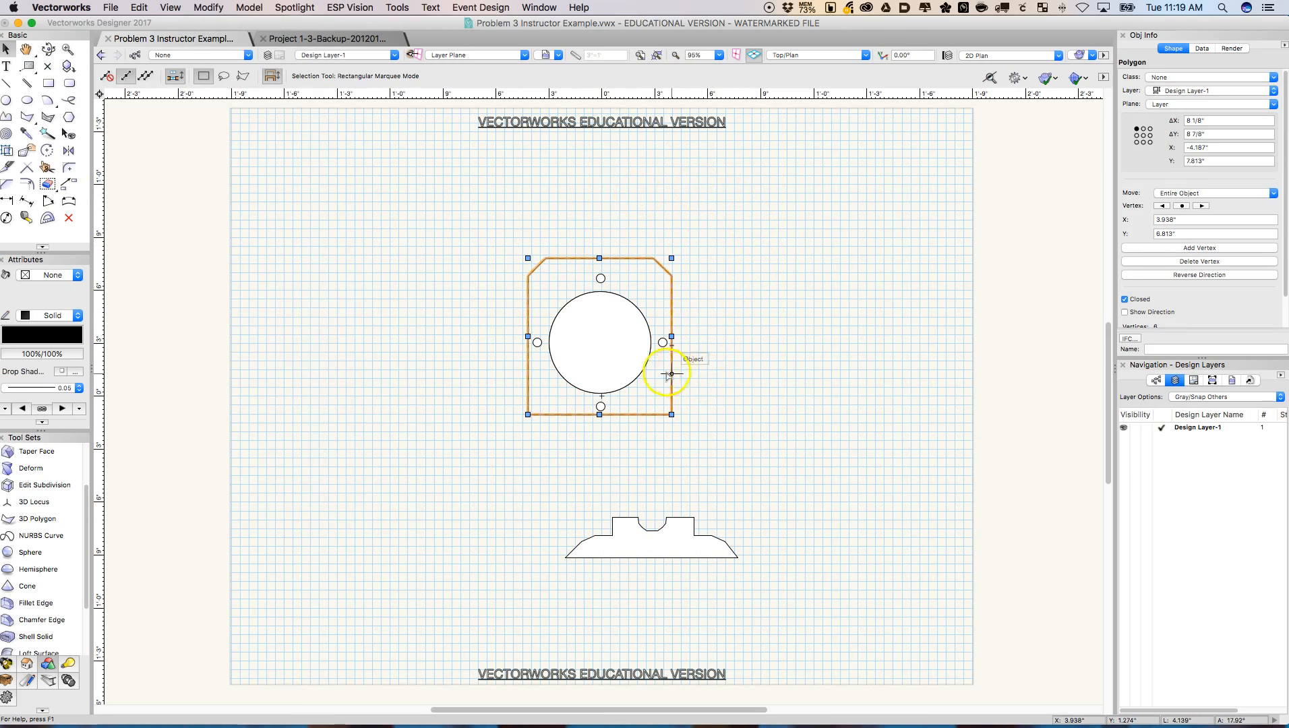
Step: Give the composed plate outline a solid fill and extrude it 6 1/8"
click(58, 276)
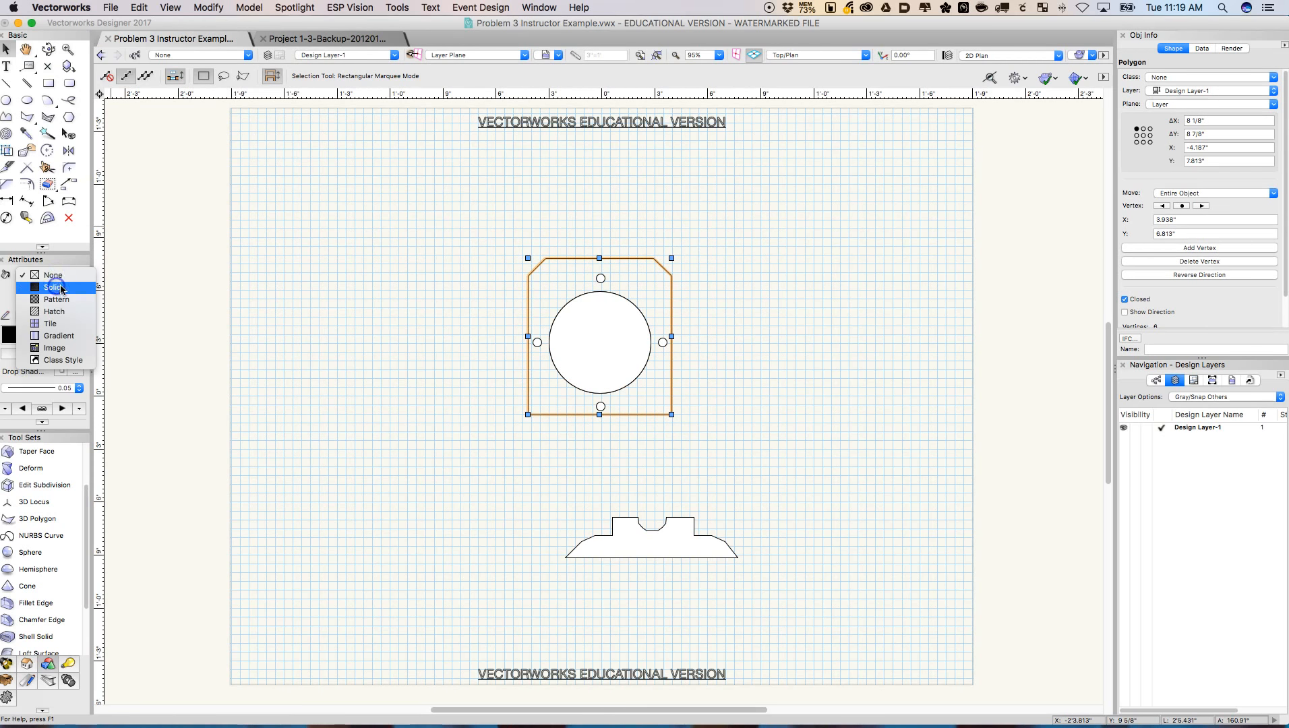
click(57, 287)
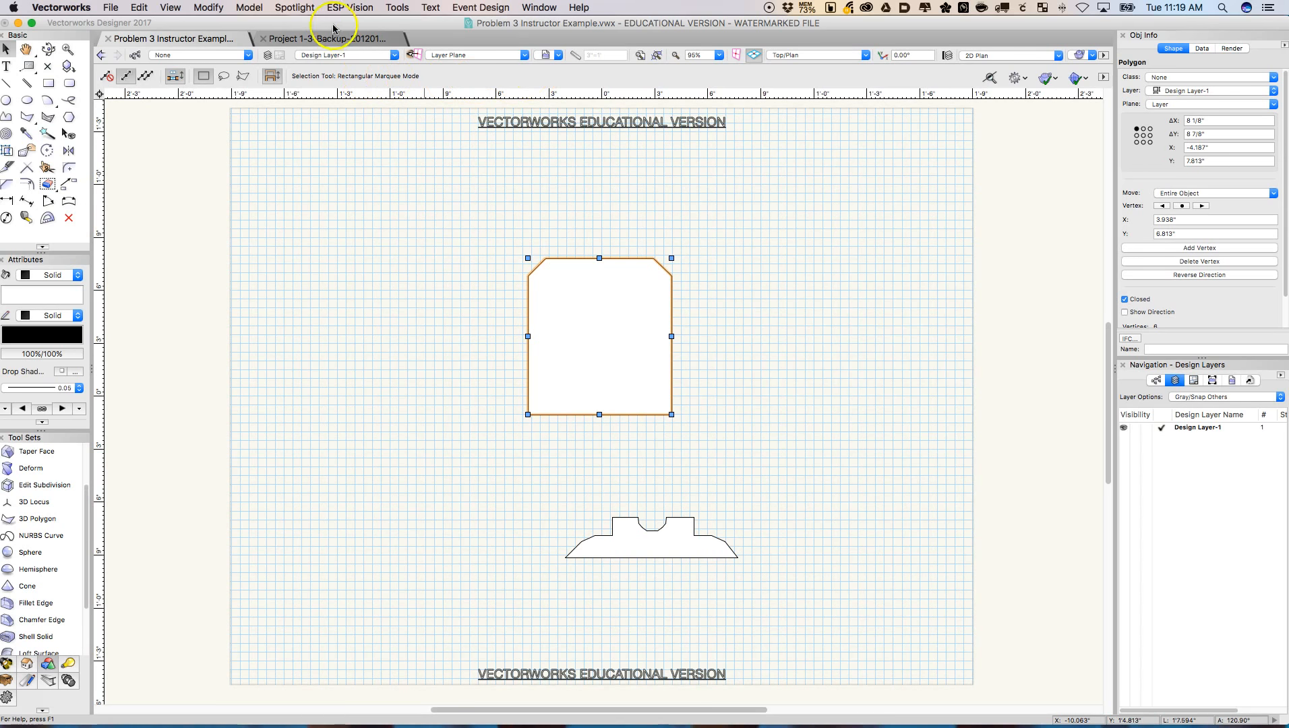
click(250, 8)
click(267, 82)
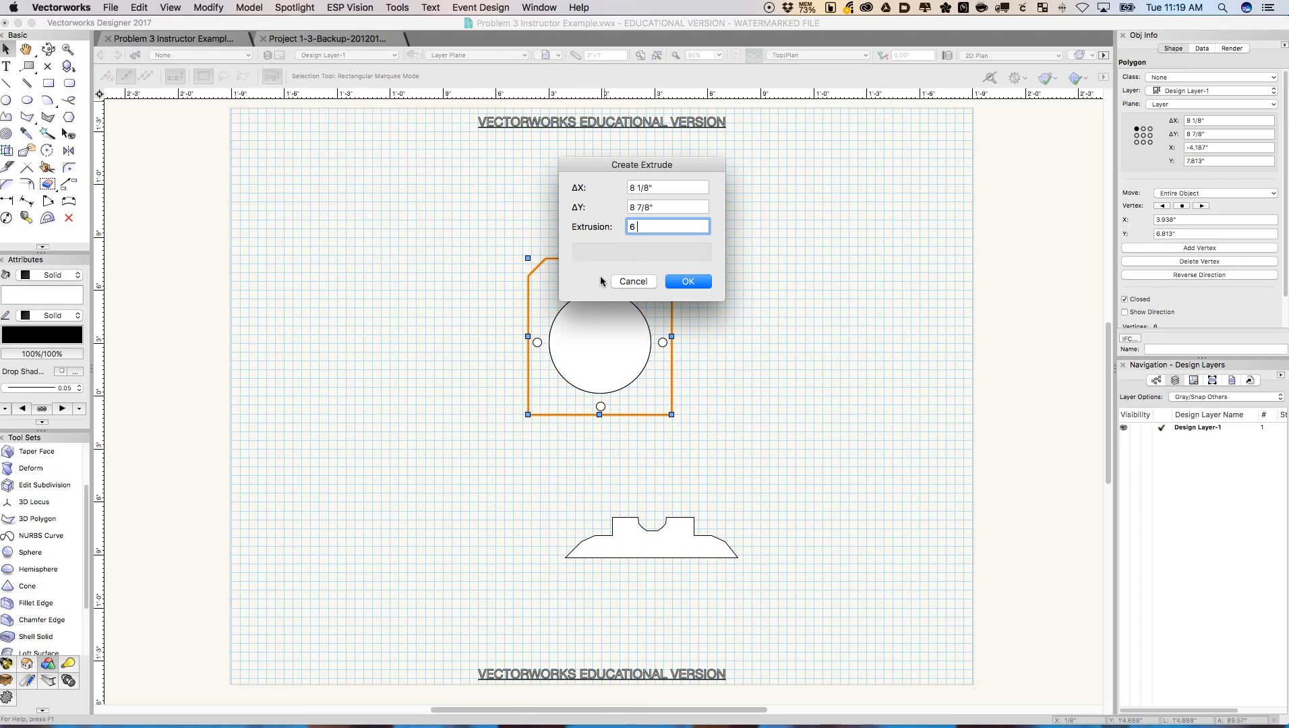
text(6 1/8")
click(697, 282)
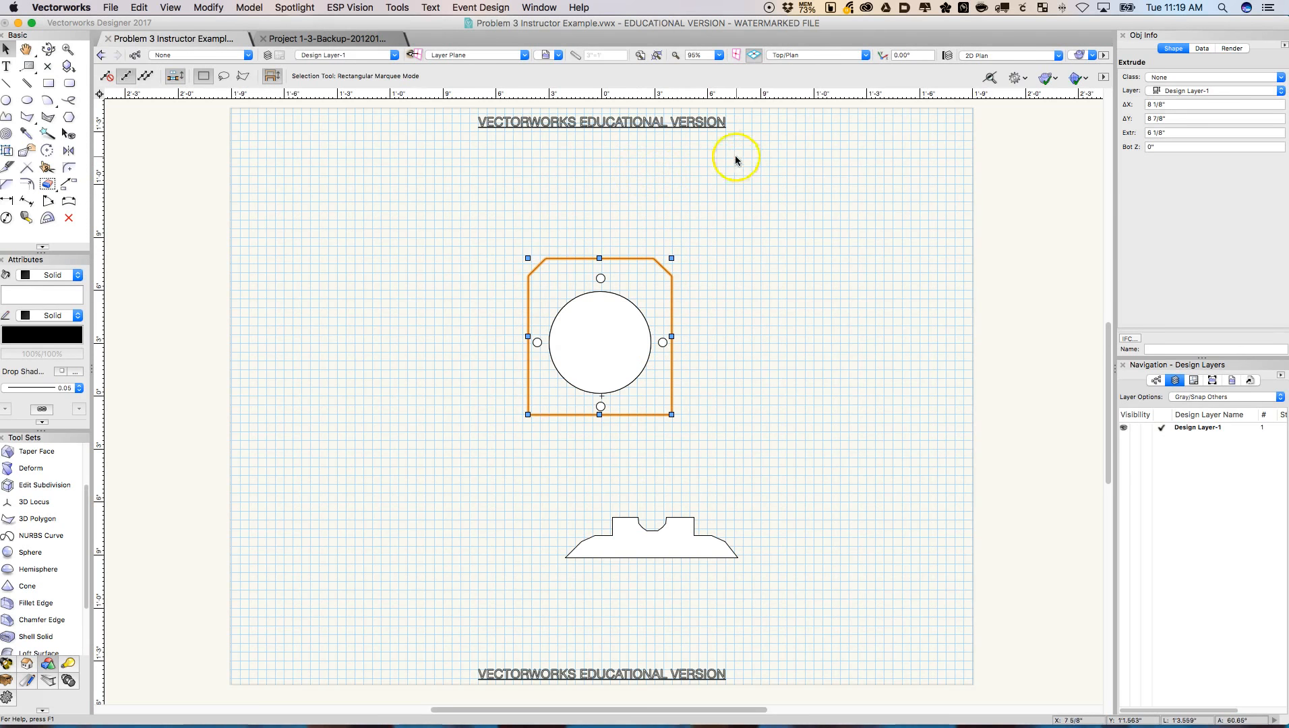
Step: Extrude the large central circle 8" from the Top/Plan view
click(793, 58)
click(823, 182)
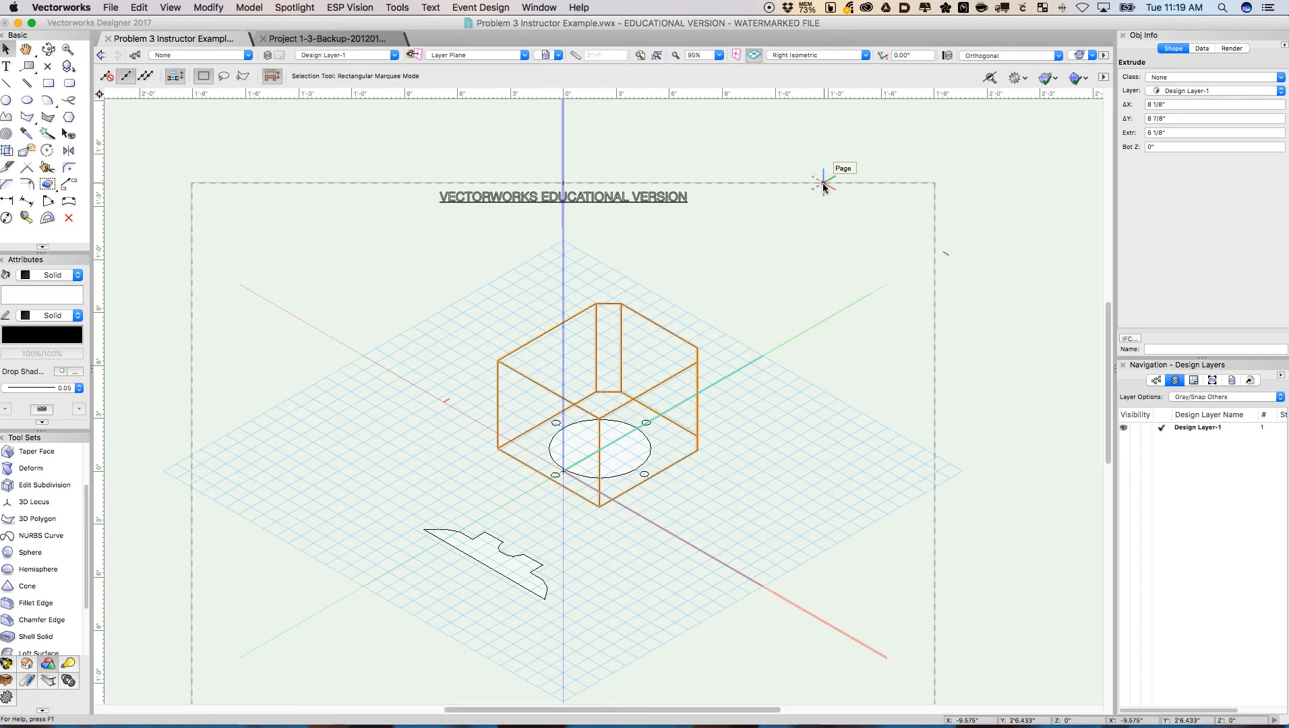
click(670, 169)
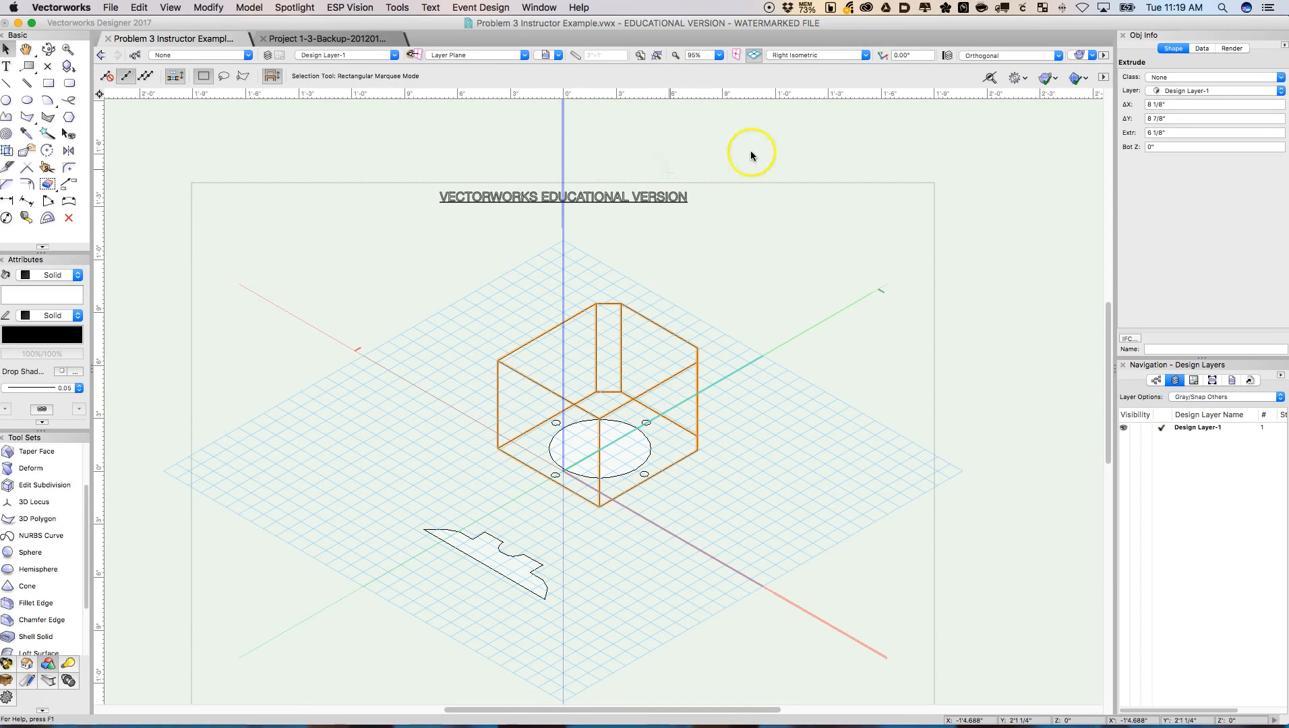
click(798, 55)
click(799, 70)
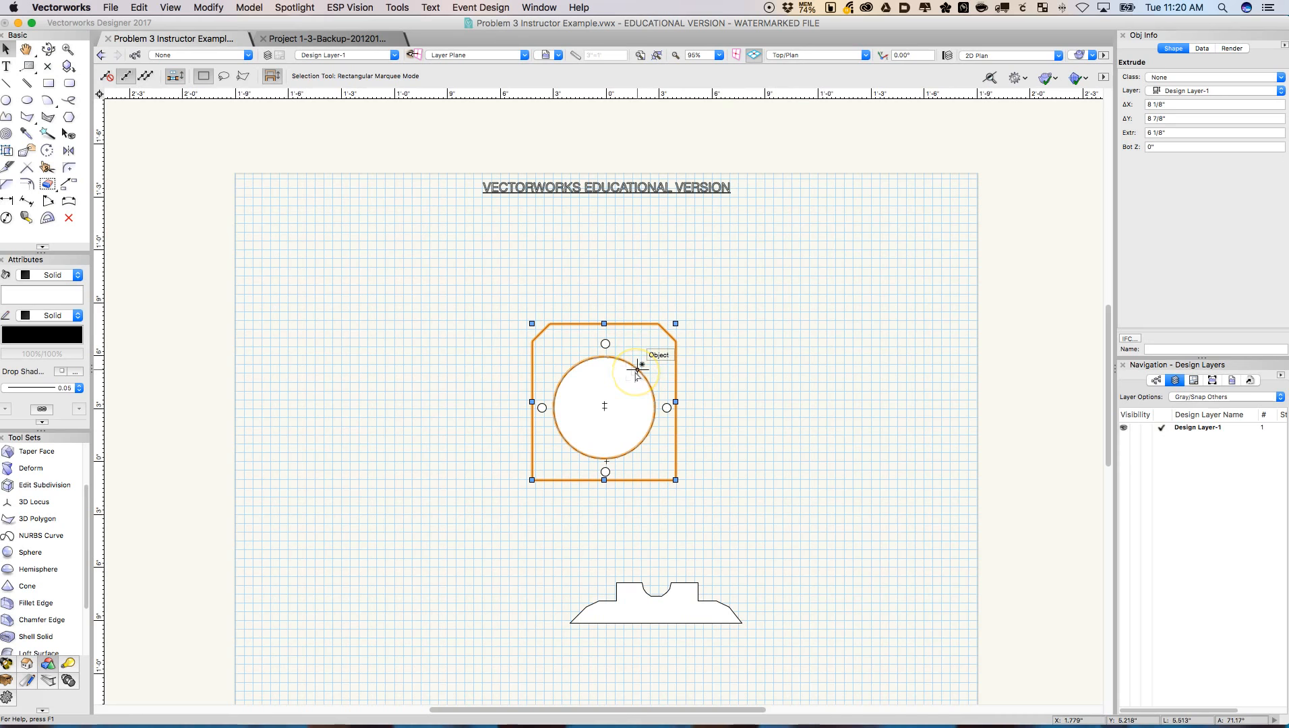
click(638, 371)
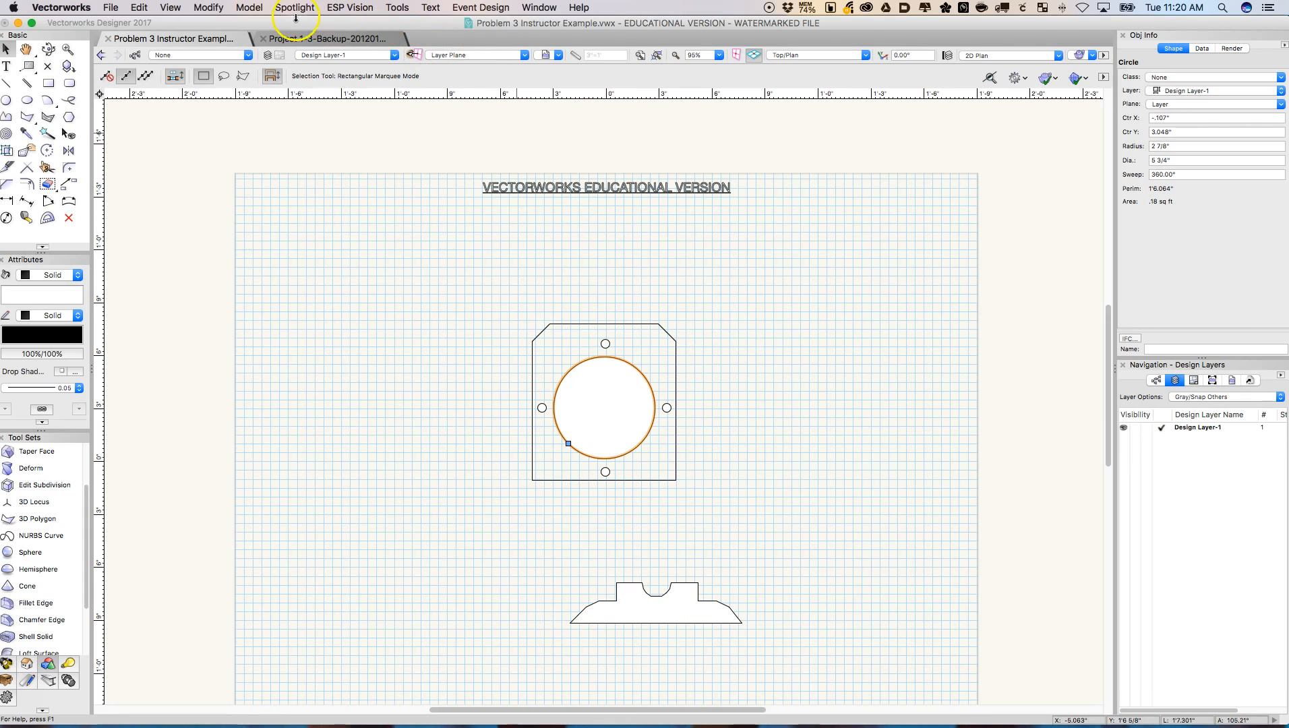
click(255, 8)
click(263, 81)
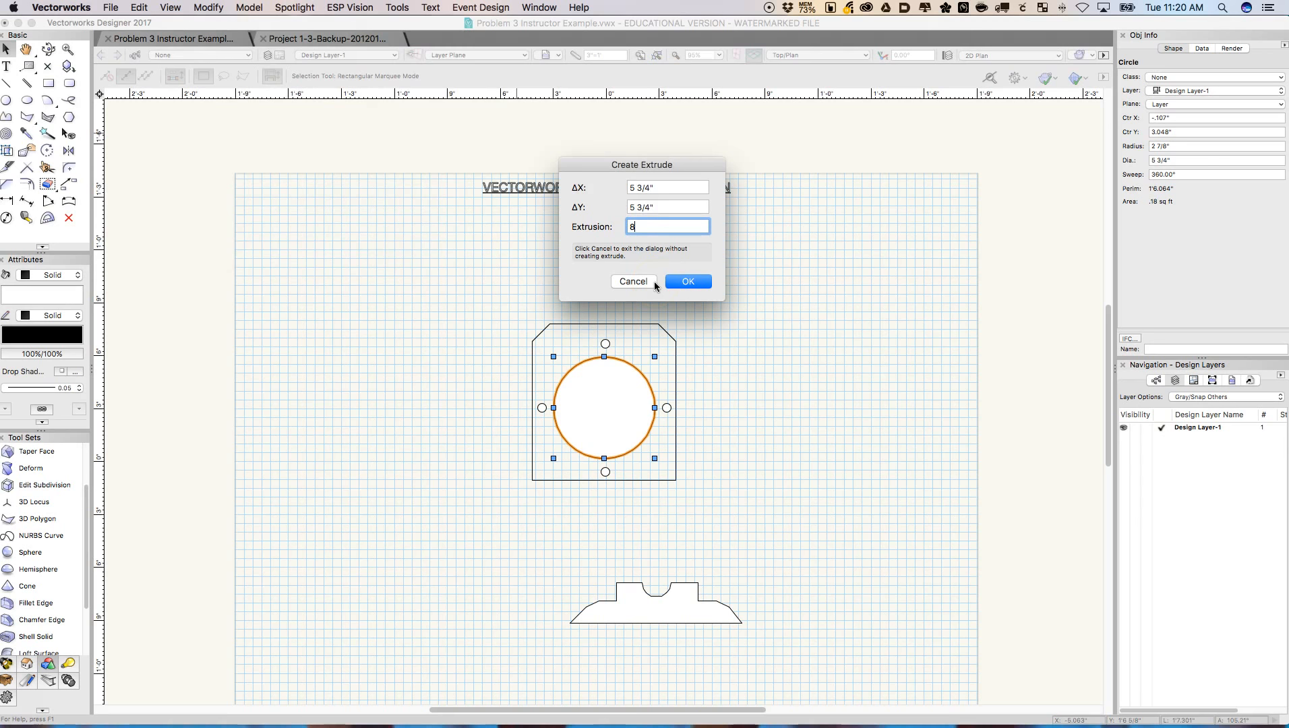
text(8")
key(Return)
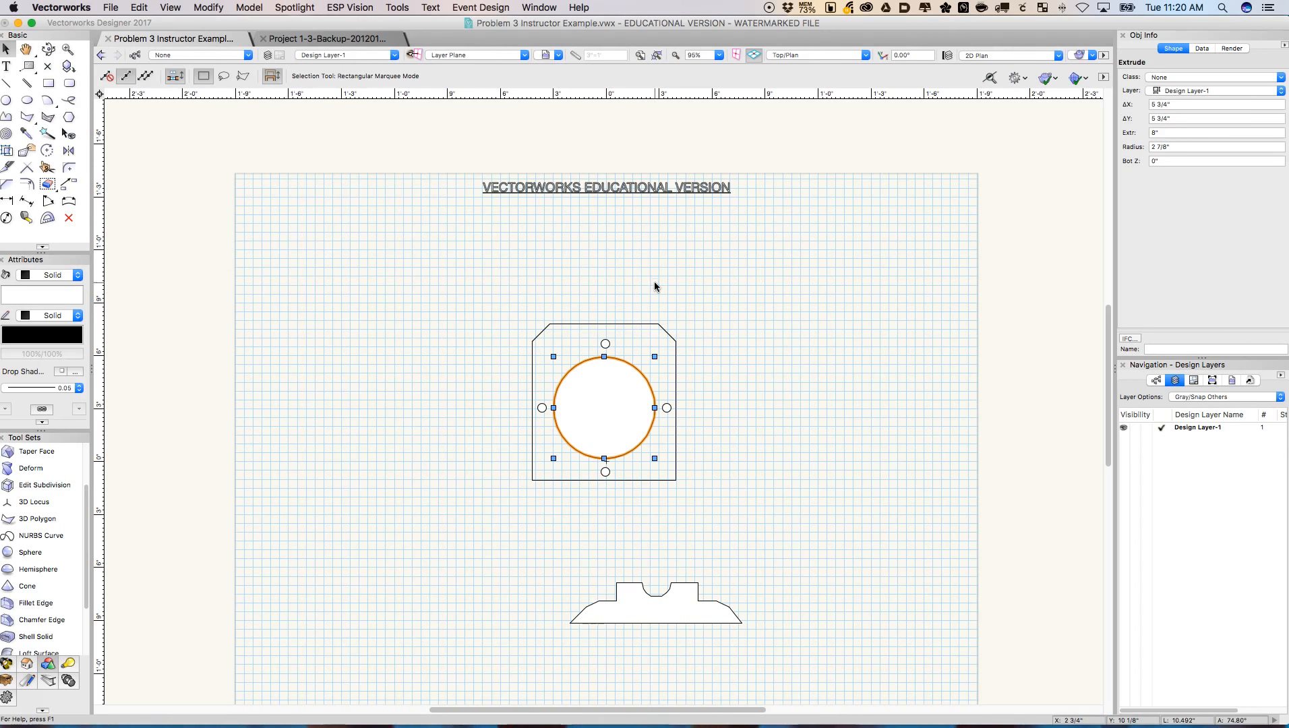
Step: In Front view, nudge the large cylinder down about 0.65" so it extends past both ends of the block
click(780, 56)
click(789, 102)
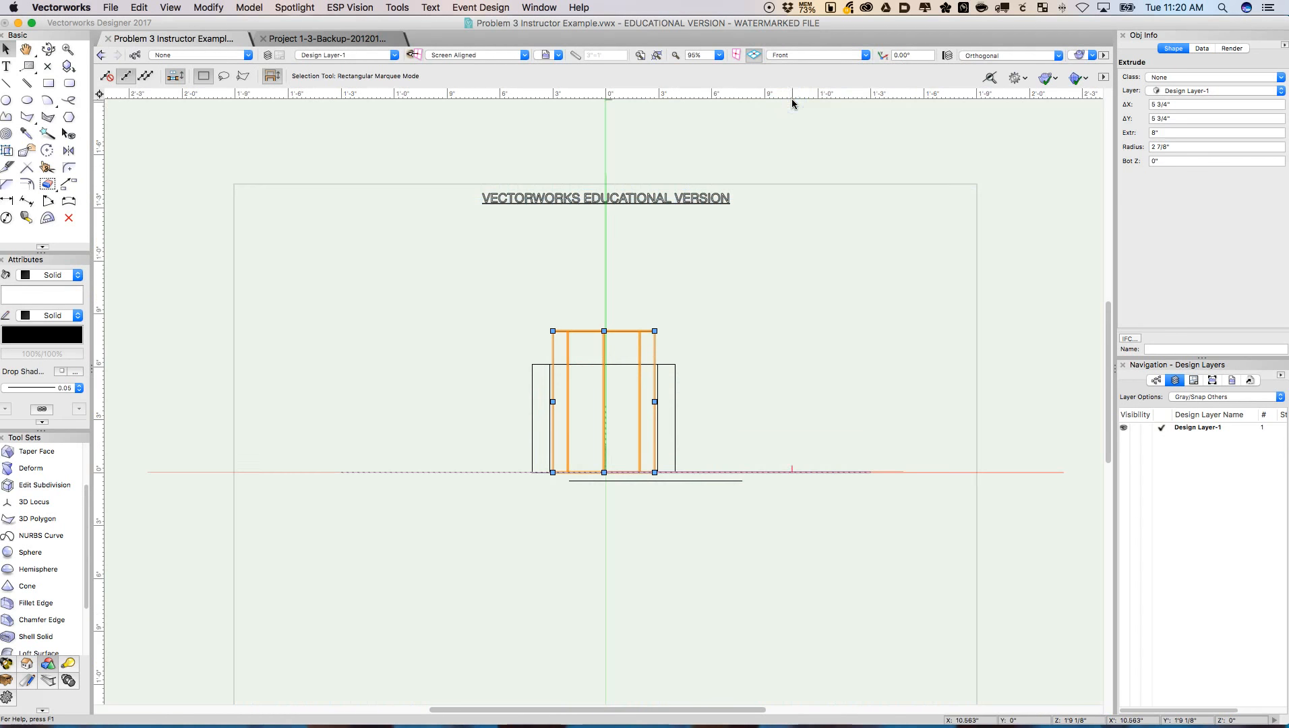
key(shift+Down)
key(shift+Down)
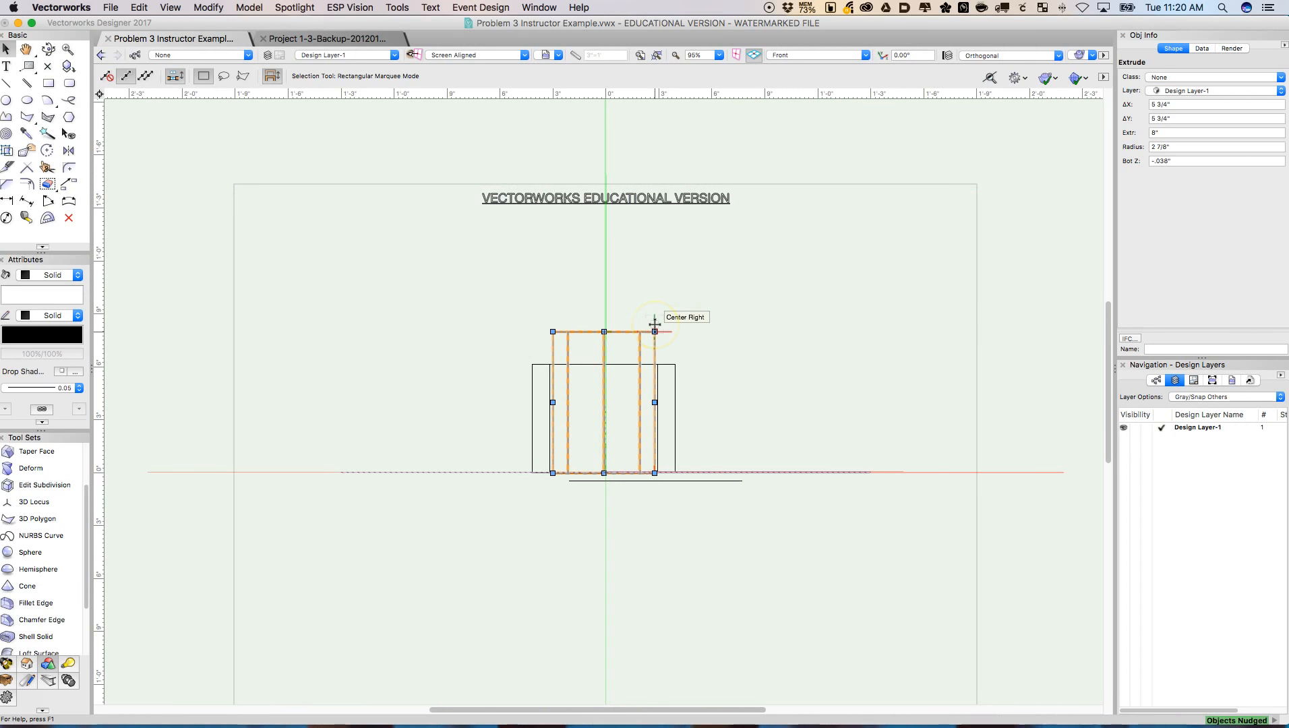
key(shift+Down)
key(shift+Down)
key(shift+Down)
key(shift+Down)
key(shift+Down)
key(shift+Down)
key(shift+Down)
key(shift+Down)
key(shift+Down)
key(shift+Down)
key(shift+Down)
key(shift+Down)
key(shift+Down)
key(shift+Down)
key(shift+Down)
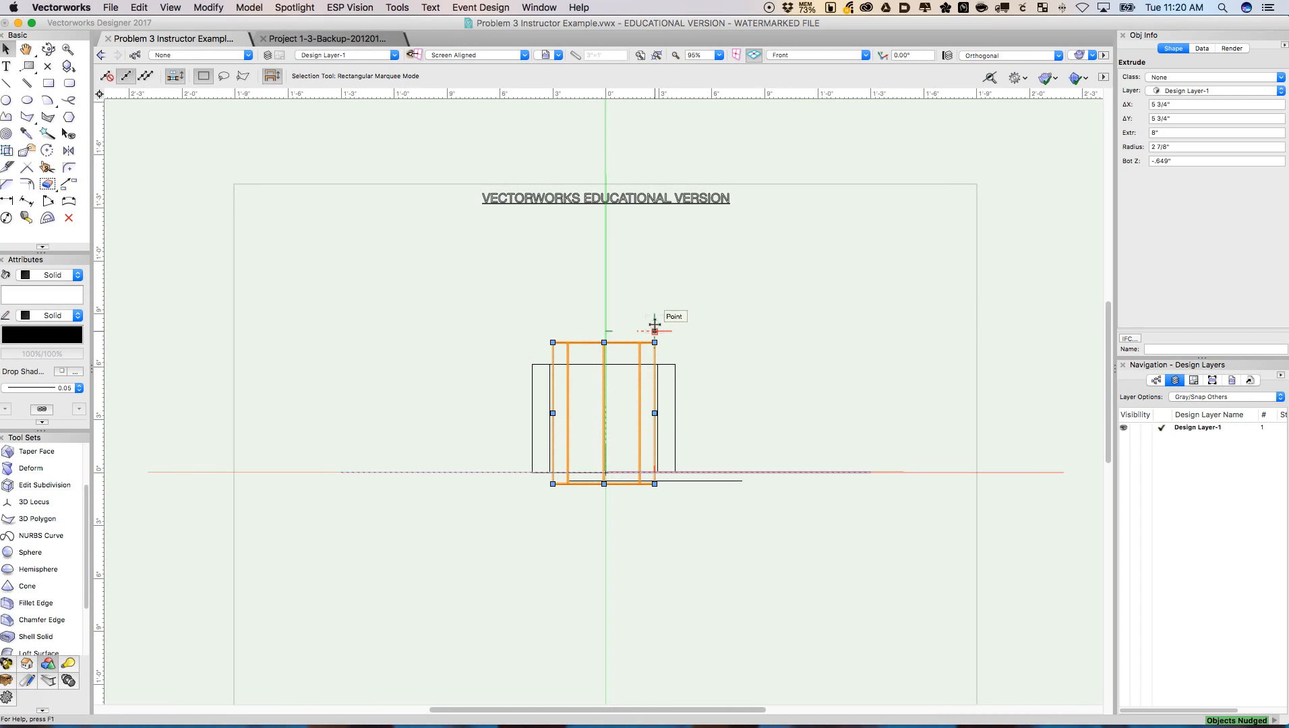
Step: Subtract the large cylinder from the block as a solid subtraction, without retaining the subtracting object
shift+click(533, 365)
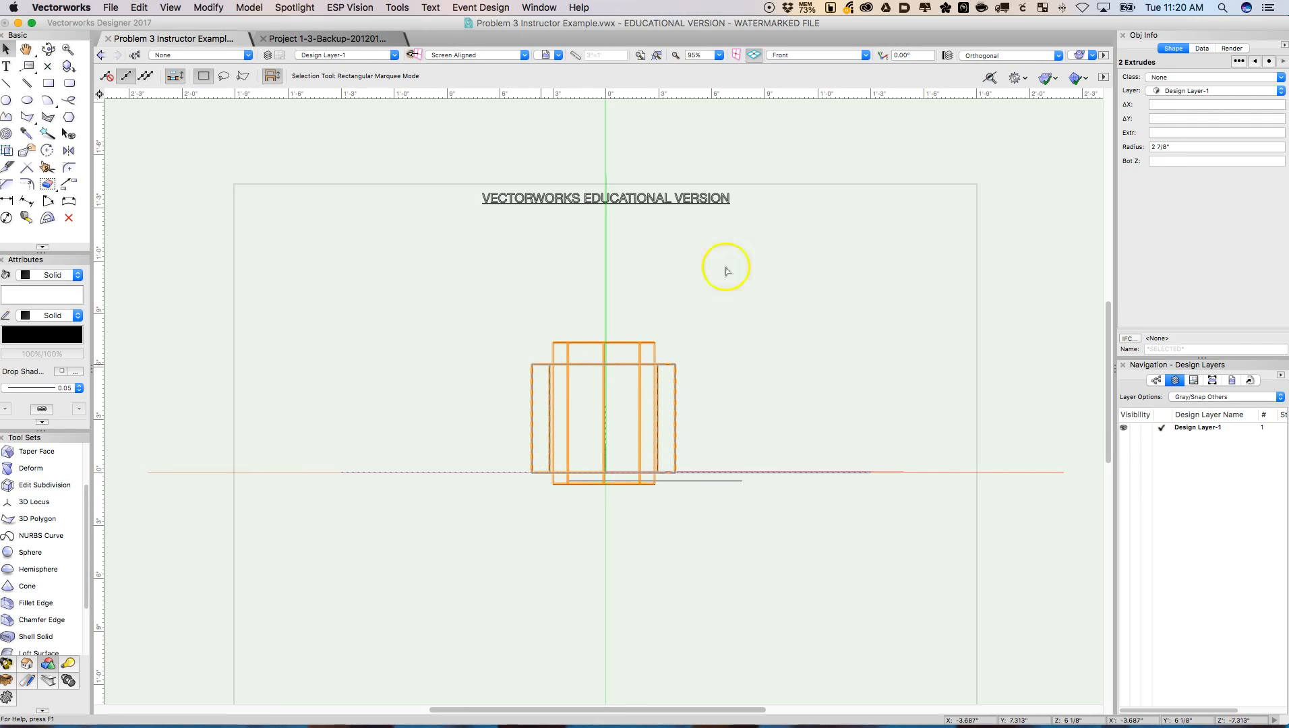
click(263, 8)
click(381, 77)
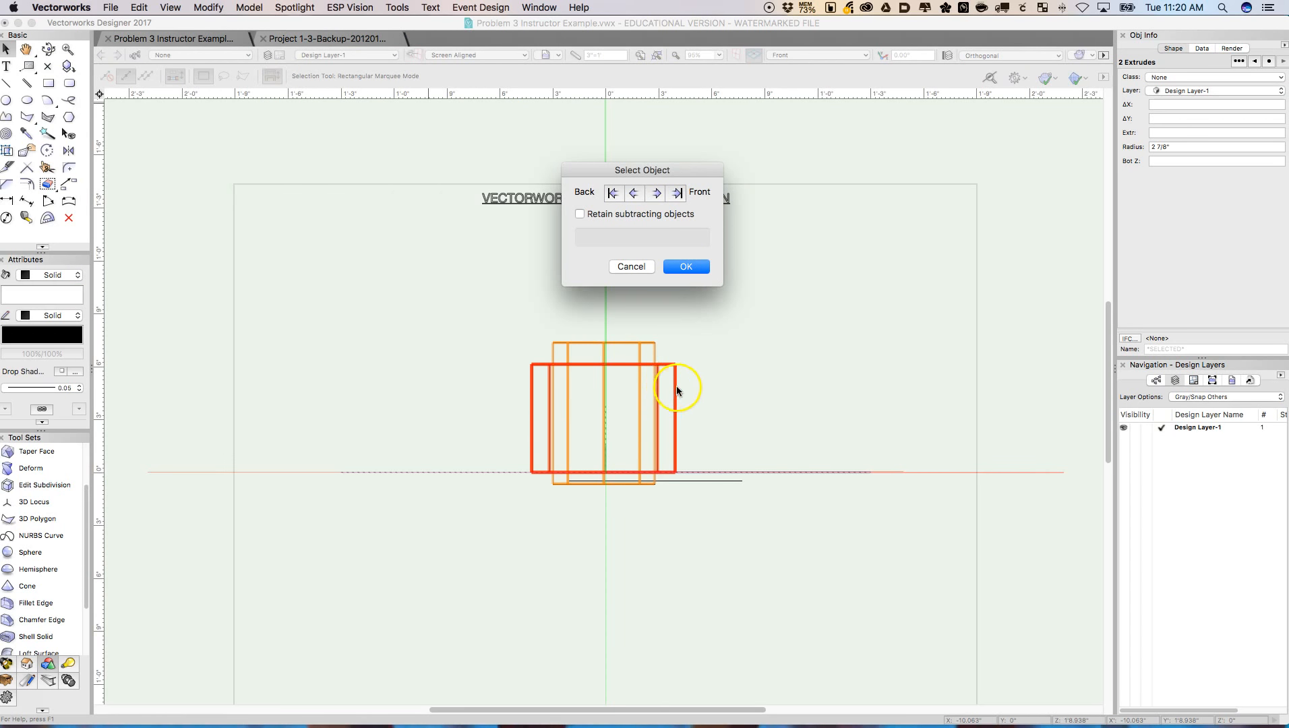
click(694, 267)
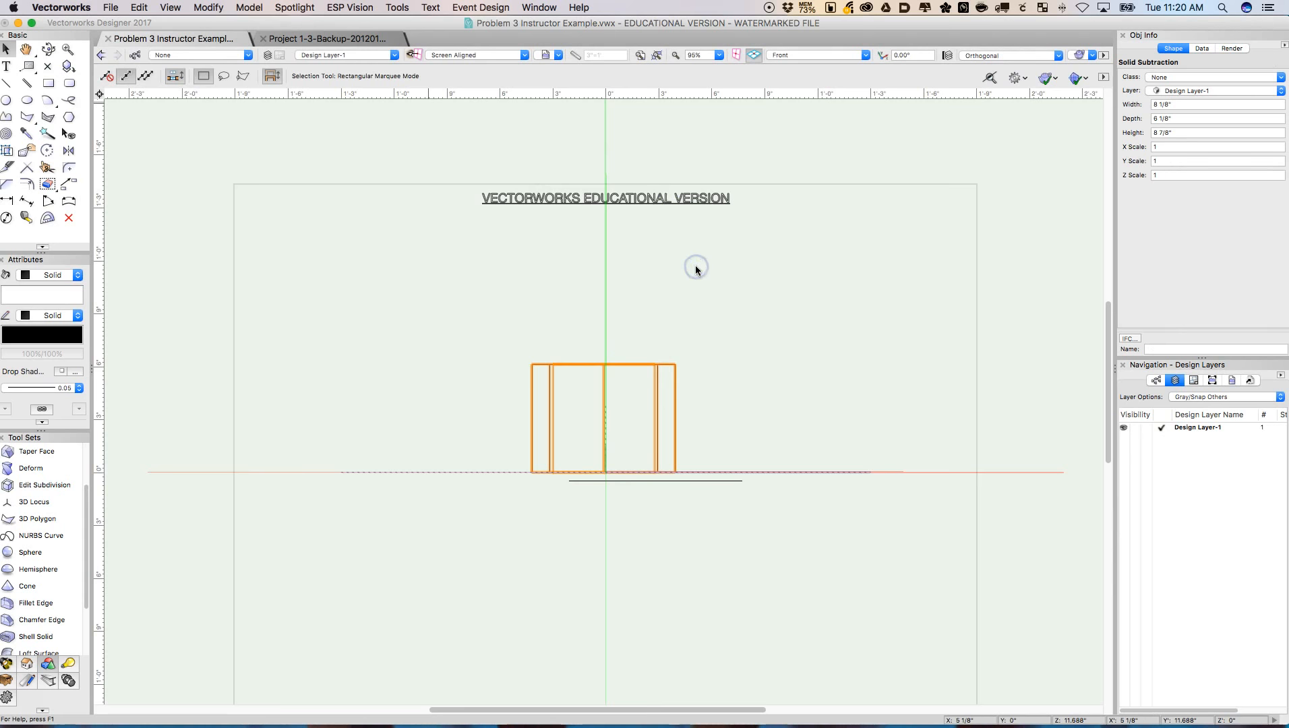
Step: Extrude the small circle above the central hole 8" from the Top/Plan view
click(795, 55)
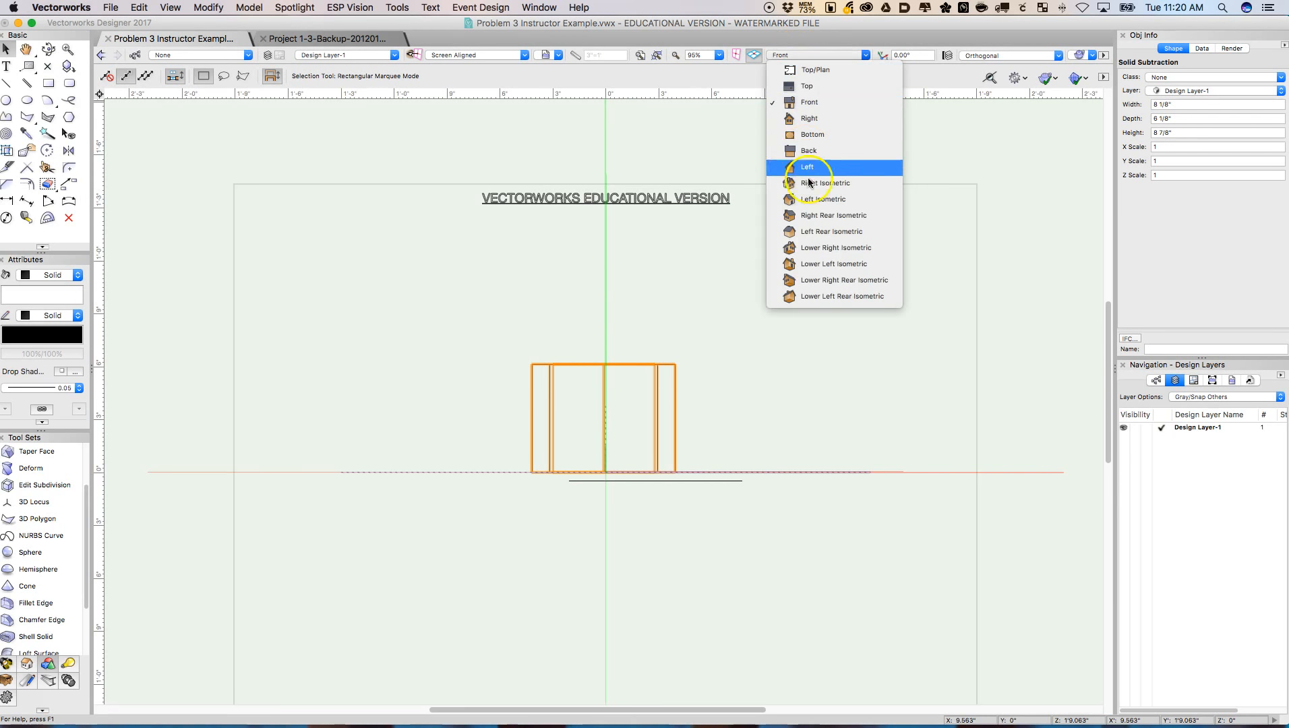
click(809, 182)
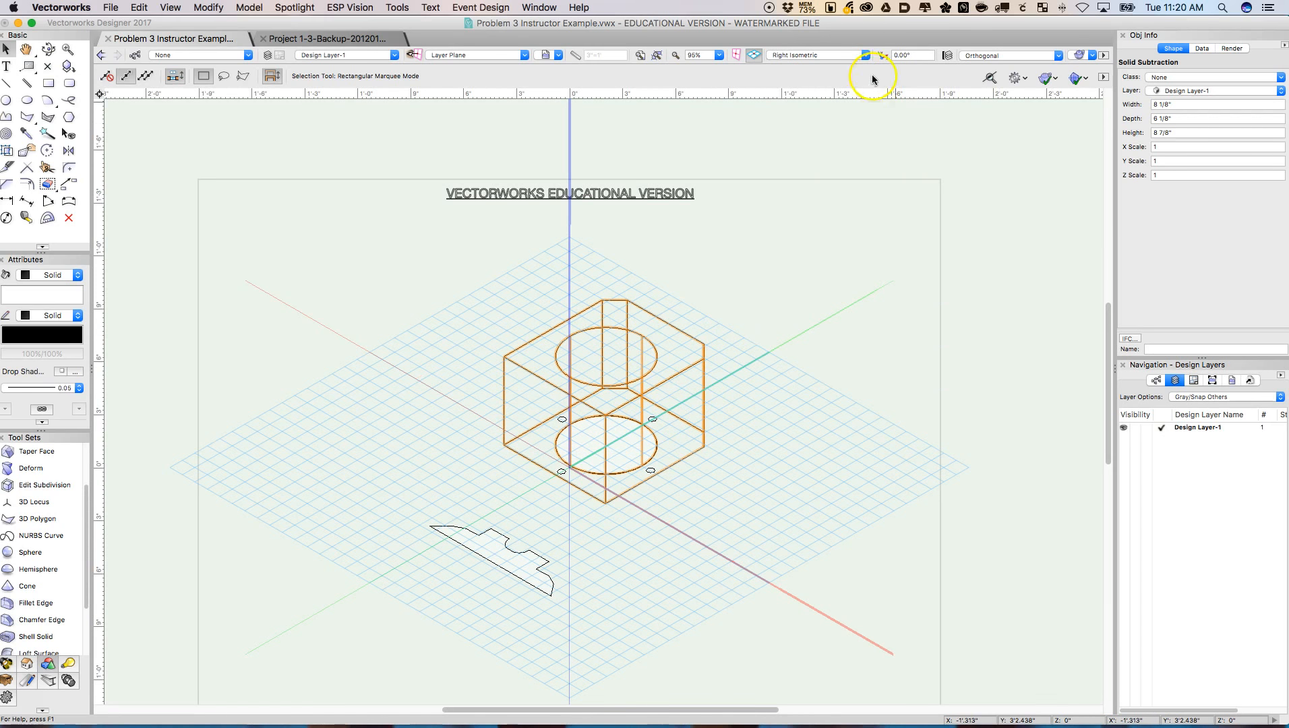
click(806, 55)
click(804, 70)
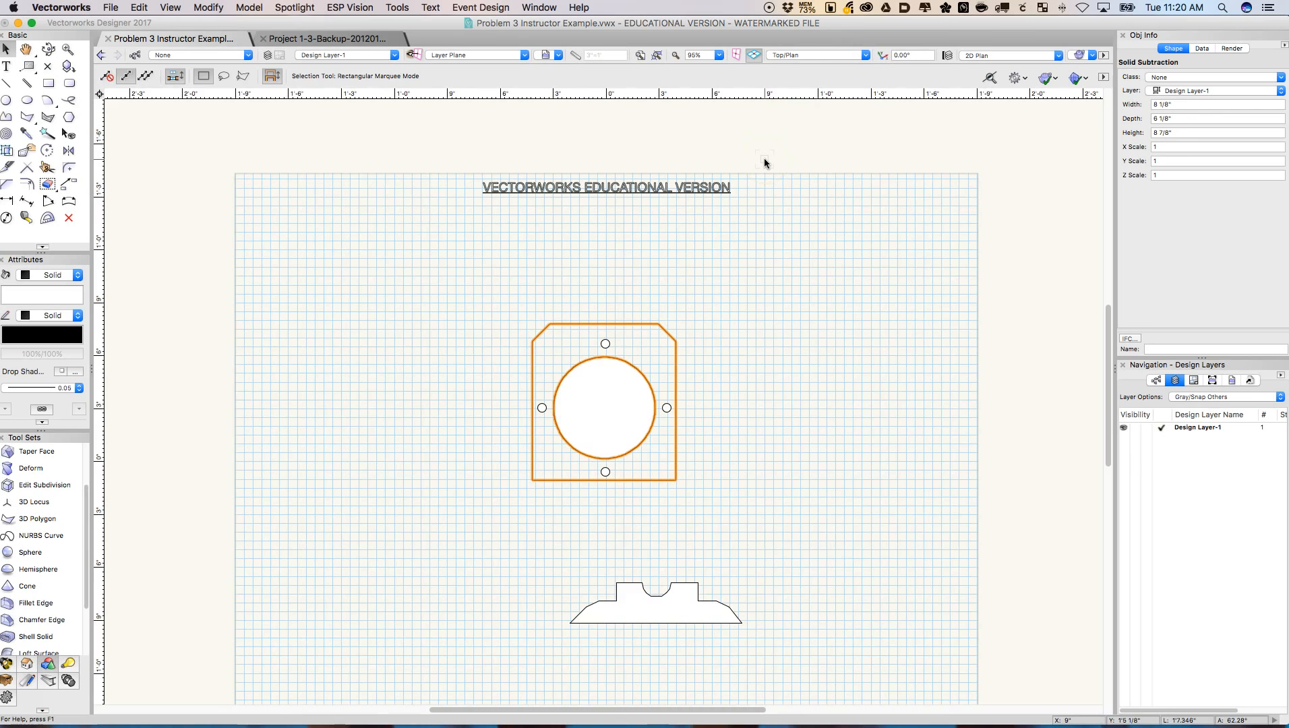
click(608, 345)
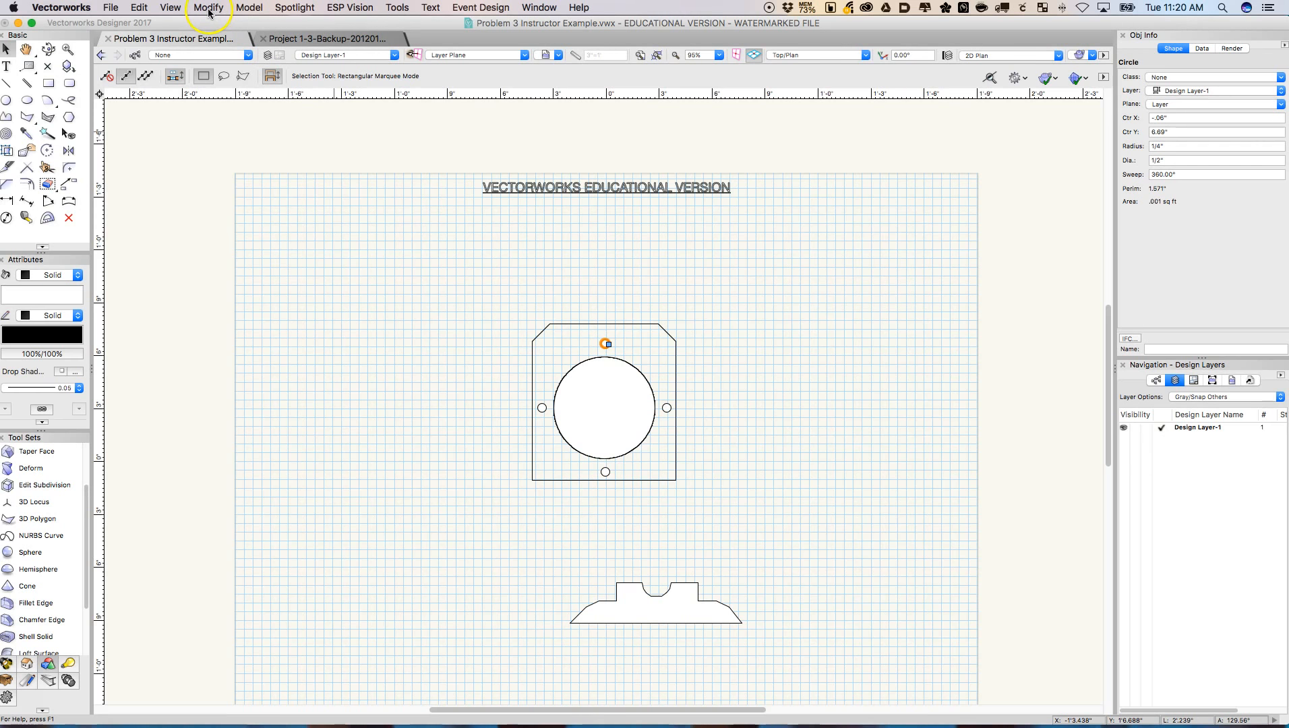
click(251, 9)
click(264, 84)
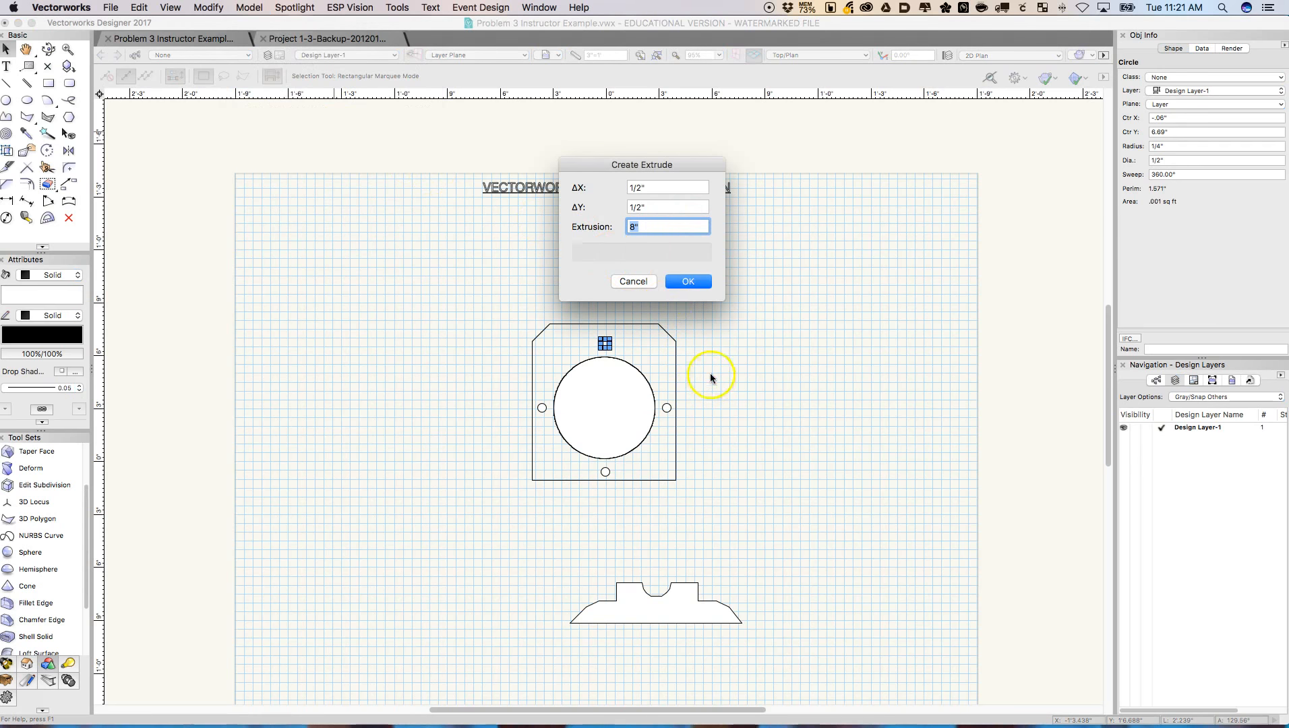
click(688, 281)
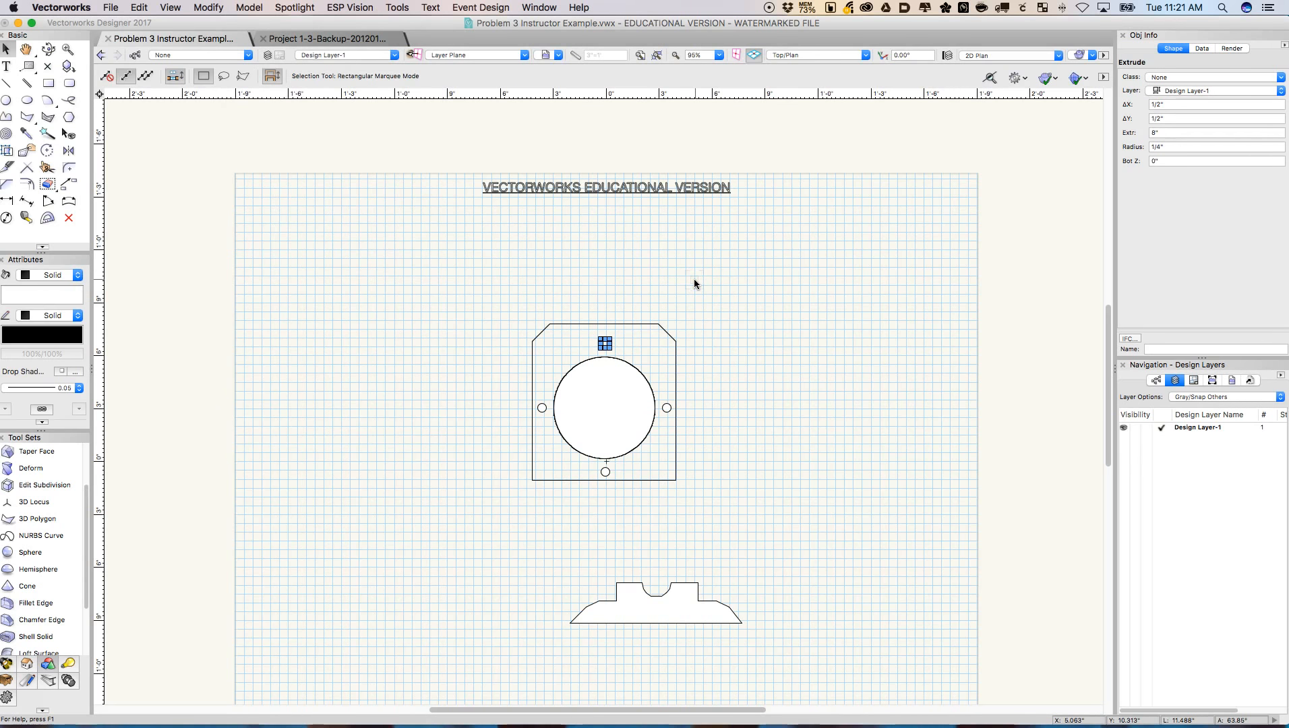
Step: In Front view, nudge the small cylinder down about 1.15" so it extends past both ends of the block
click(788, 57)
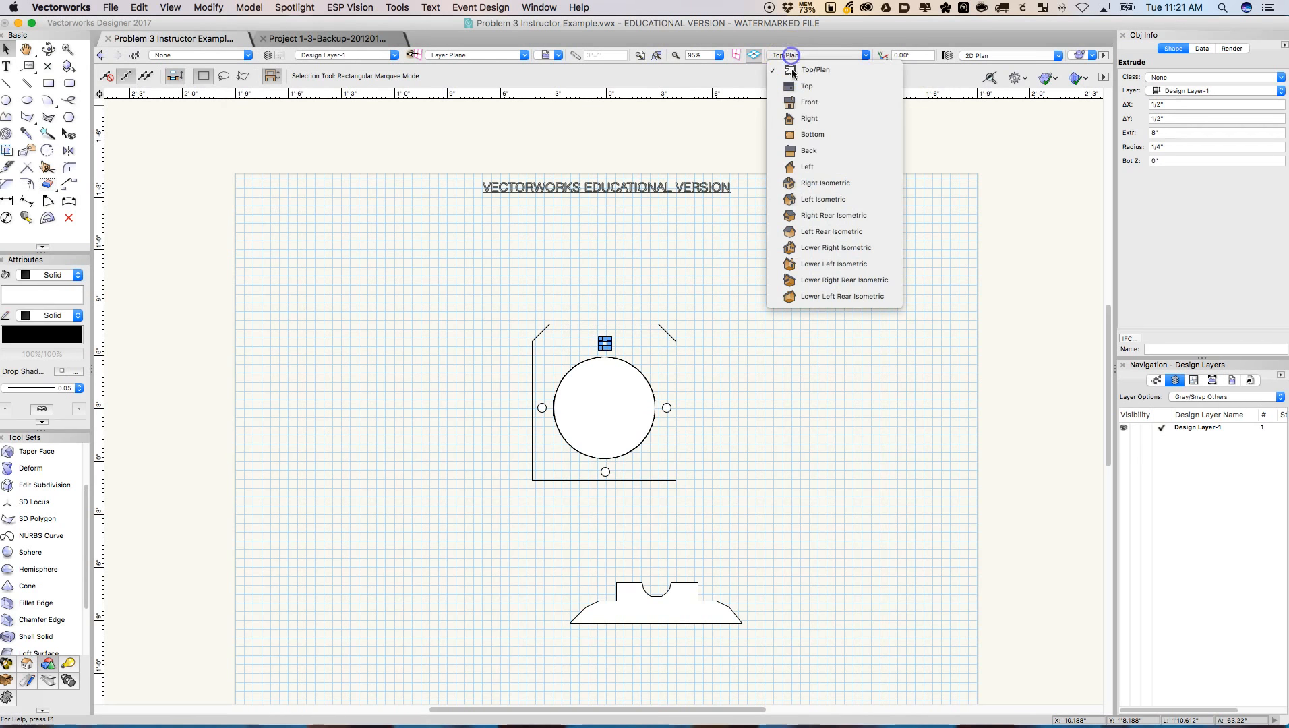
click(797, 101)
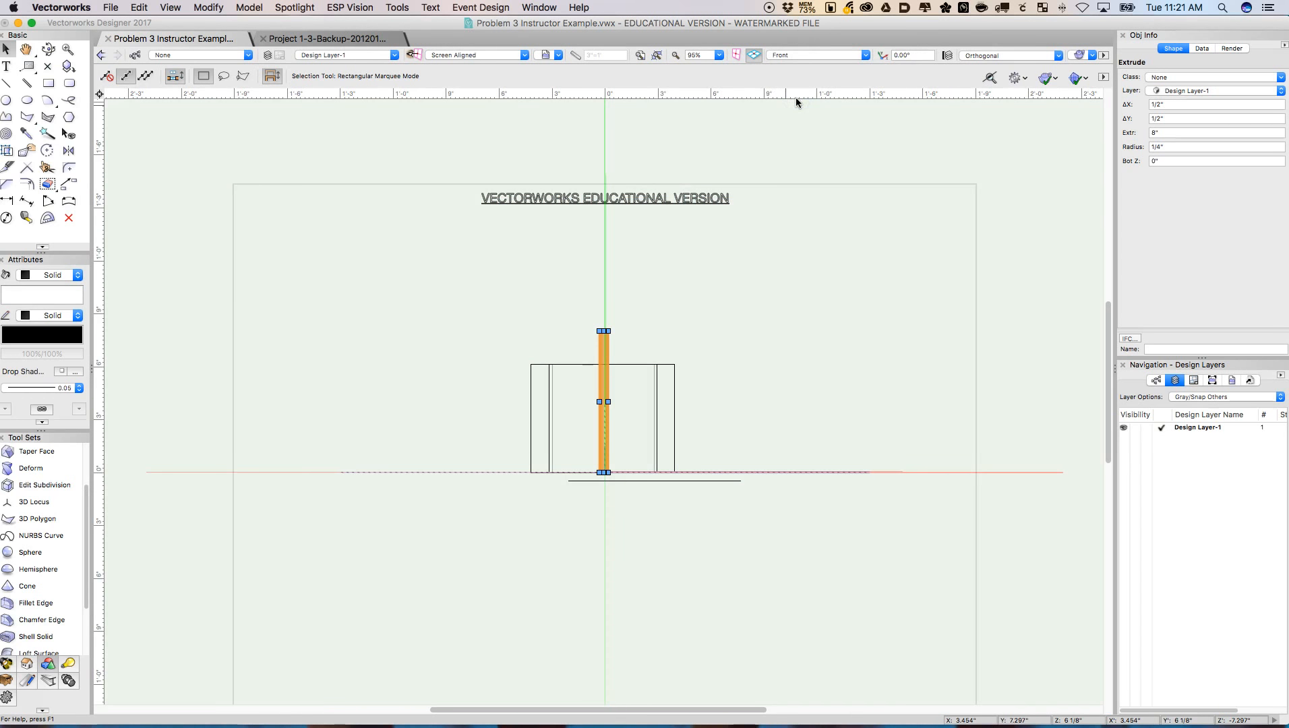
key(shift+Down)
key(shift+Down)
key(shift+Down)
key(shift+Down)
key(shift+Down)
key(shift+Down)
key(shift+Down)
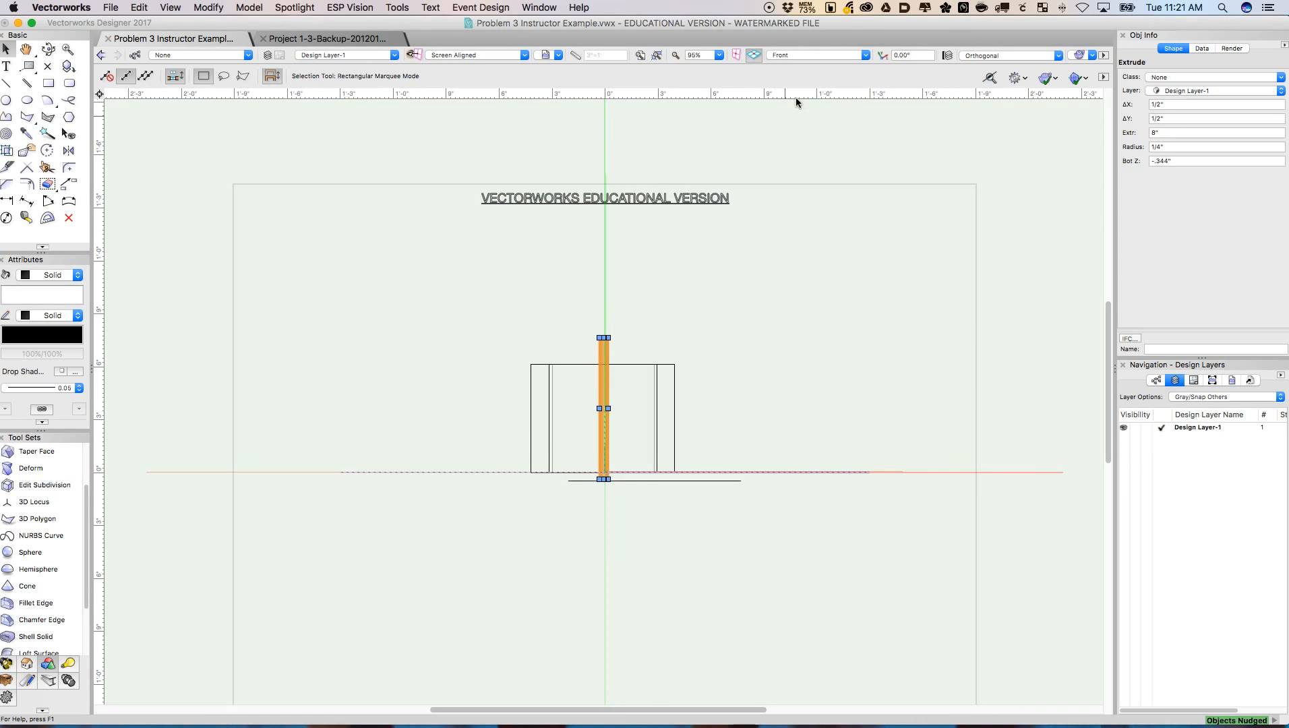
key(shift+Down)
Step: In Top/Plan view, delete the small flat circle below the central hole
click(793, 57)
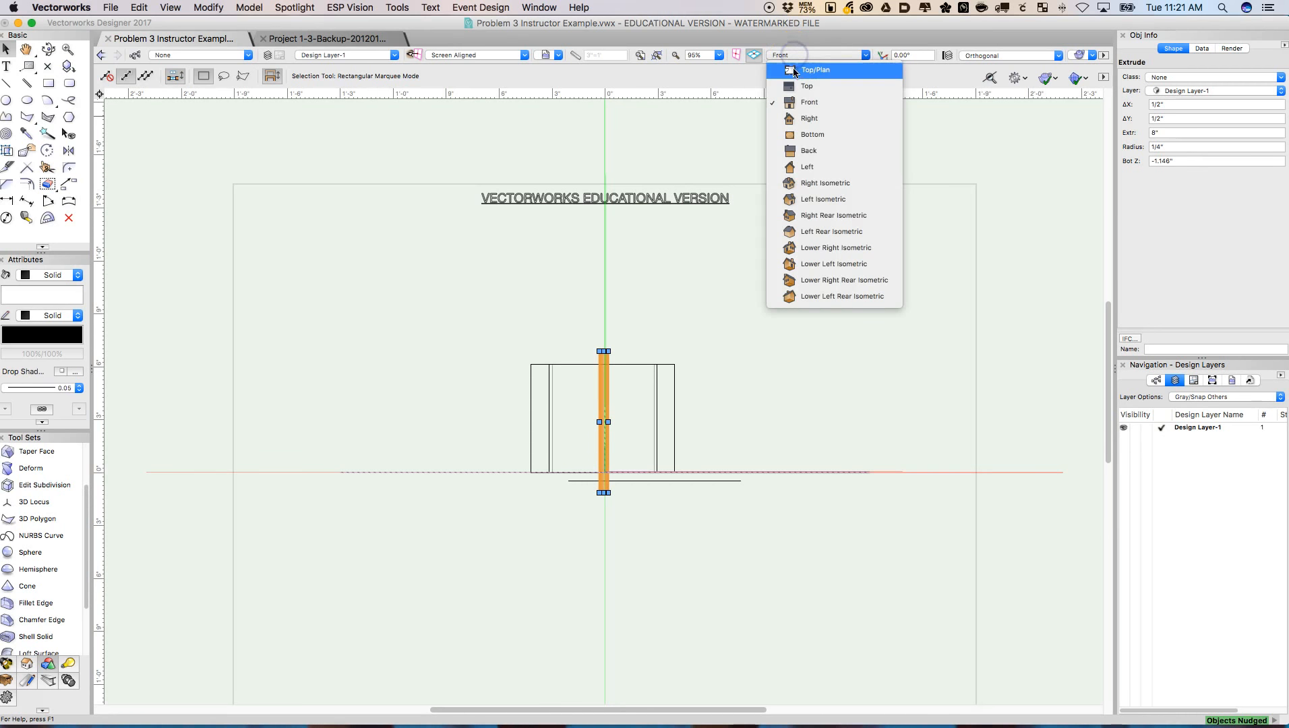
click(794, 71)
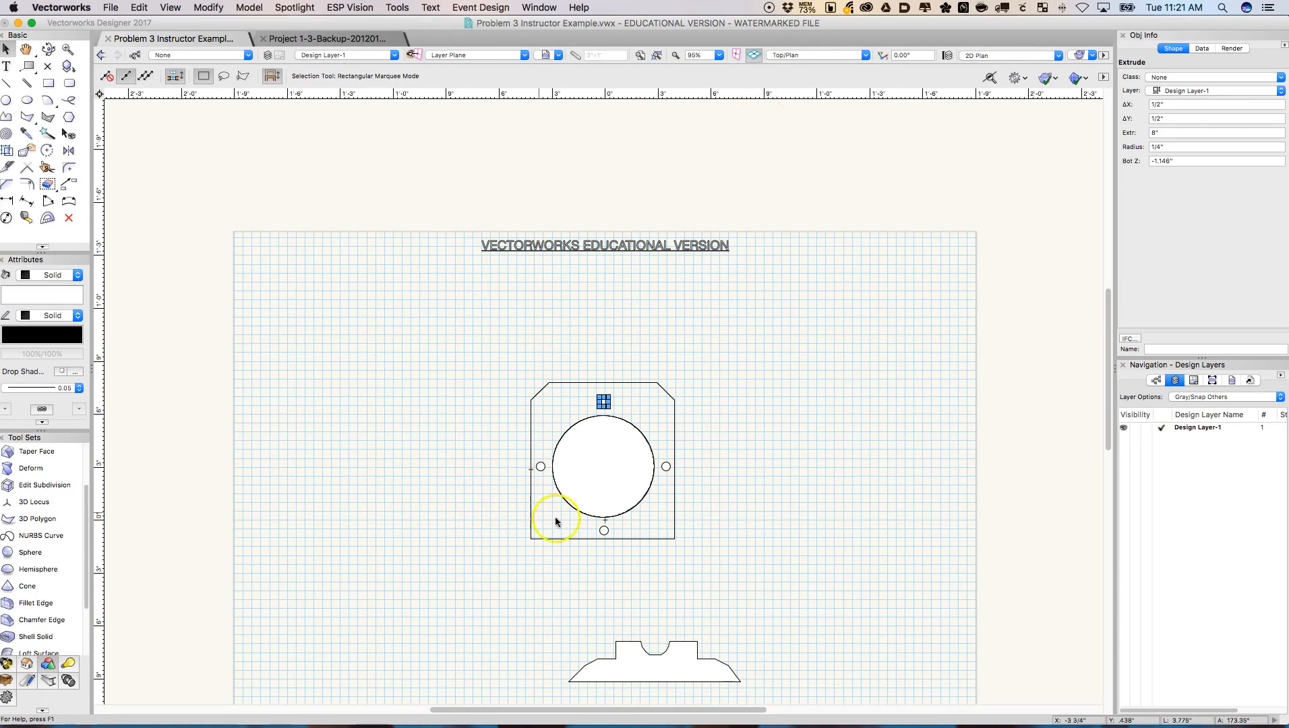
click(609, 528)
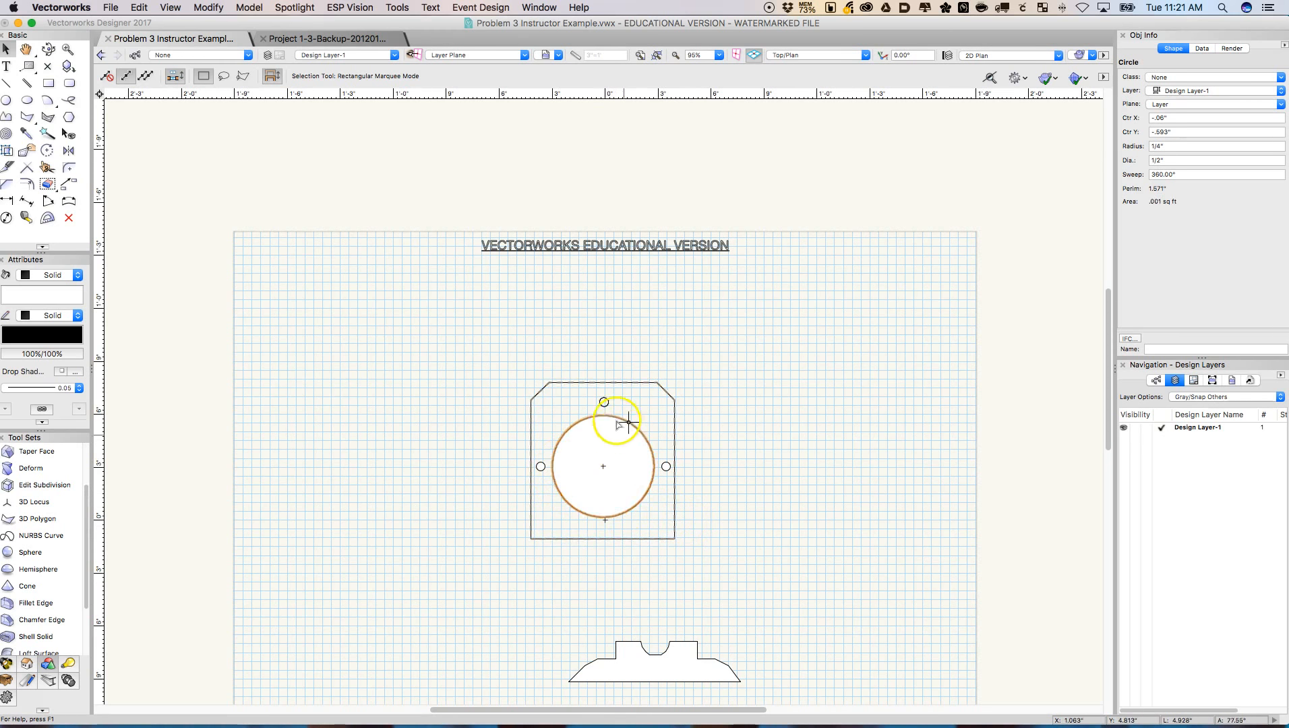
Step: Mirror a duplicate of the small cylinder above the central hole across the horizontal line through the hole's center
click(604, 402)
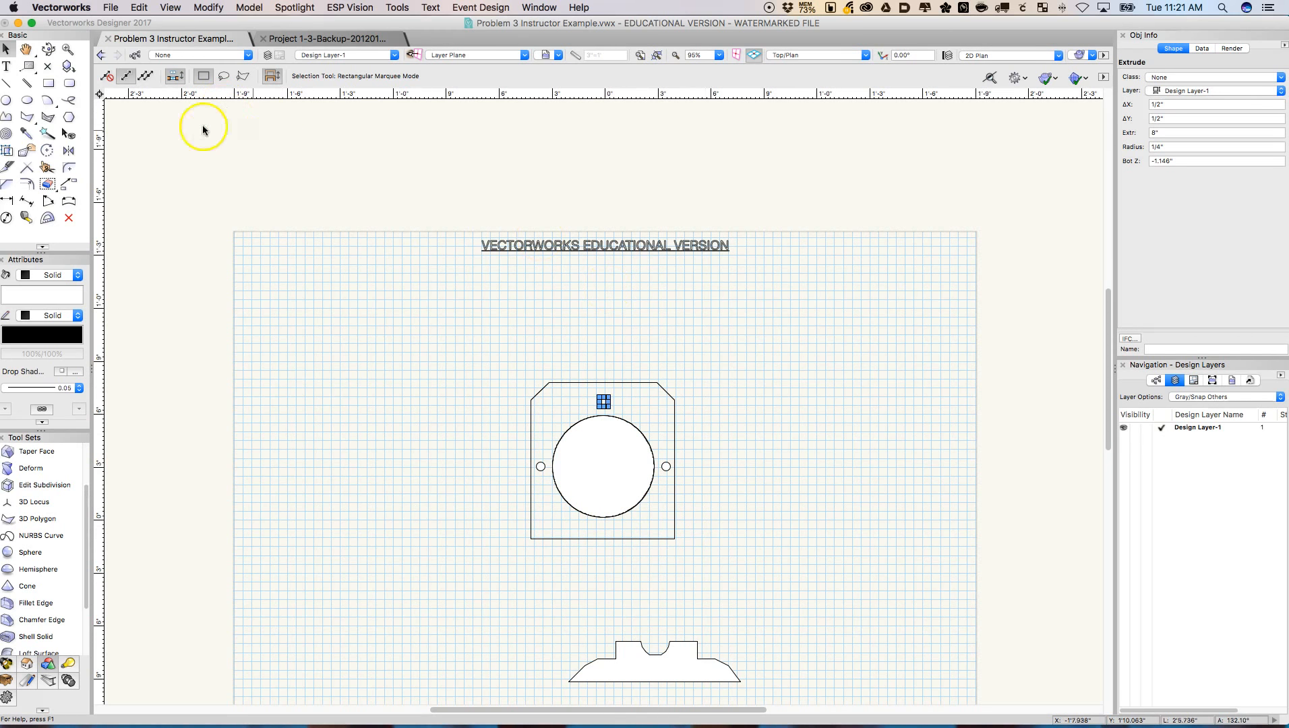
click(69, 150)
click(603, 467)
drag(602, 466, 759, 465)
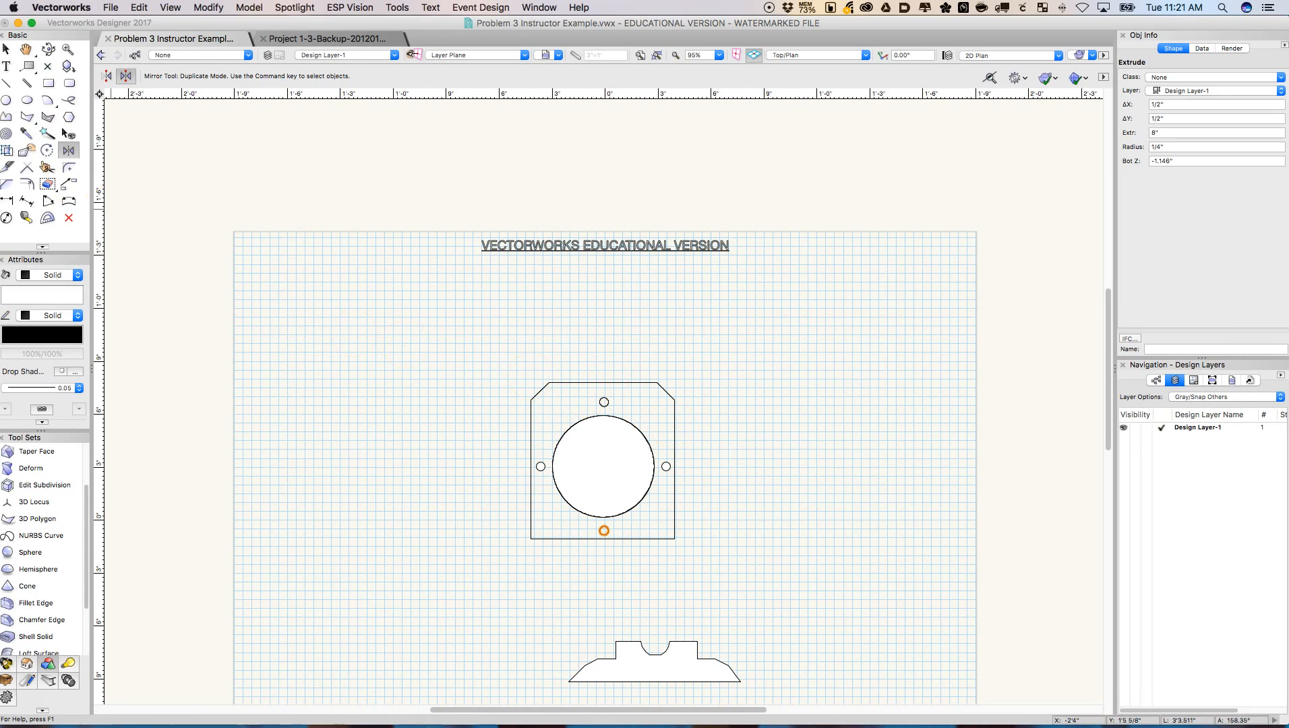
click(7, 49)
click(613, 457)
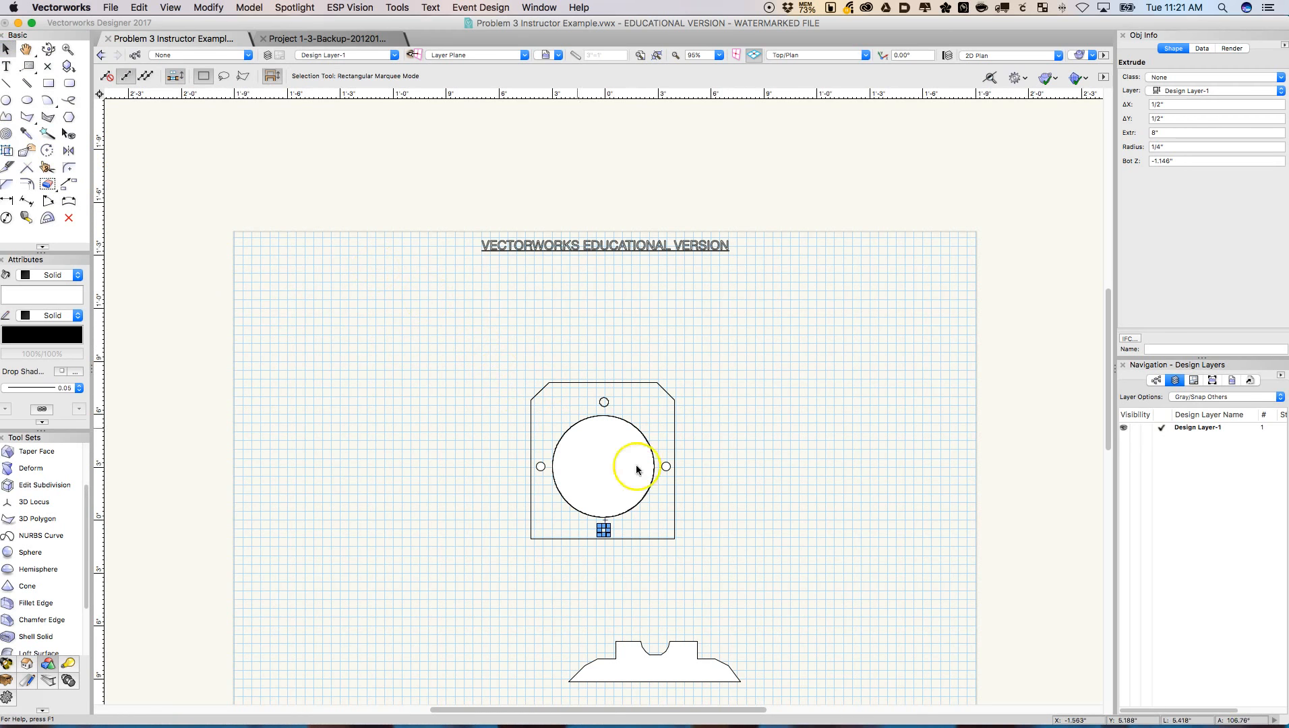
Step: Extrude the small flat circle to the right of the central hole 8"
click(666, 466)
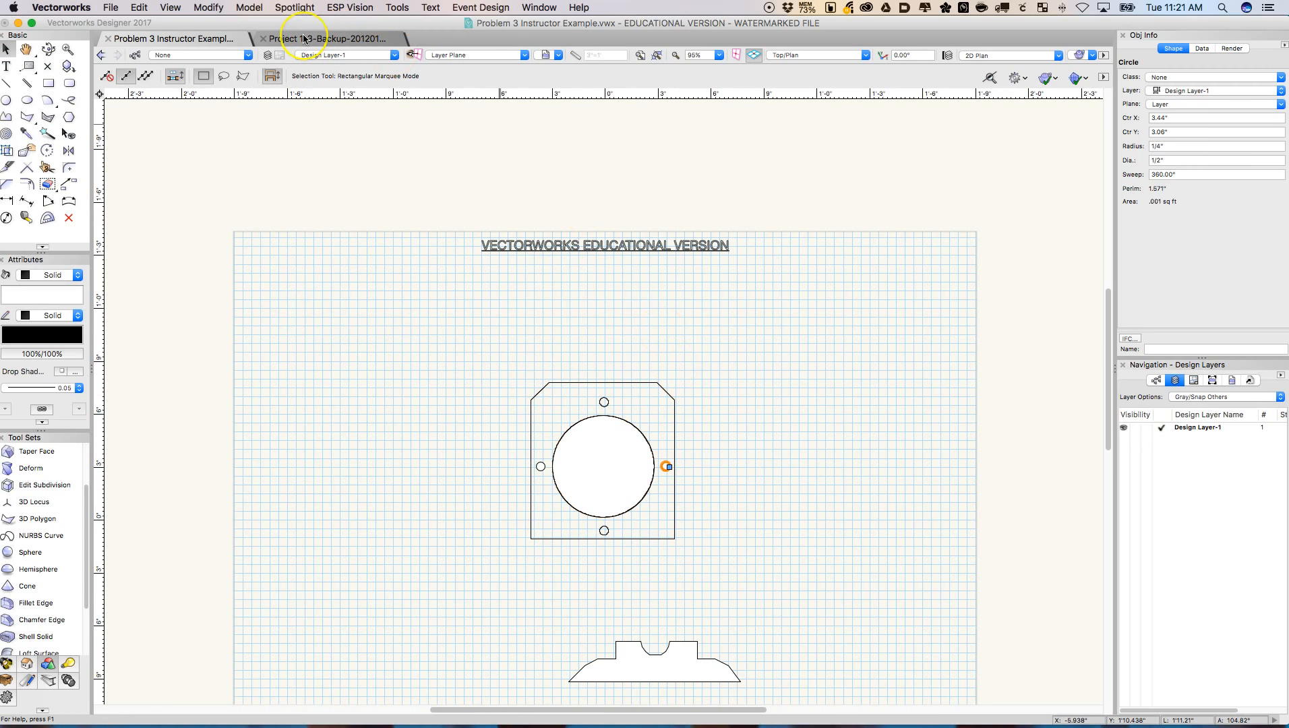
key(super+e)
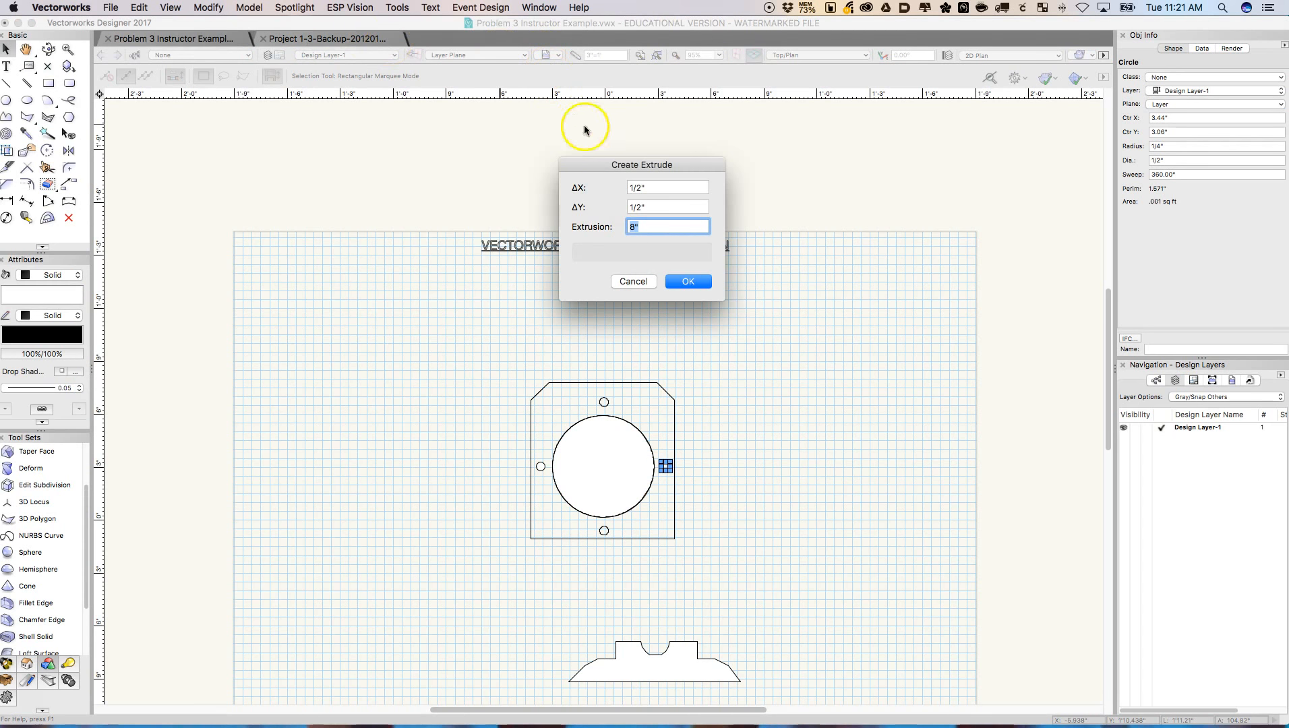
click(687, 281)
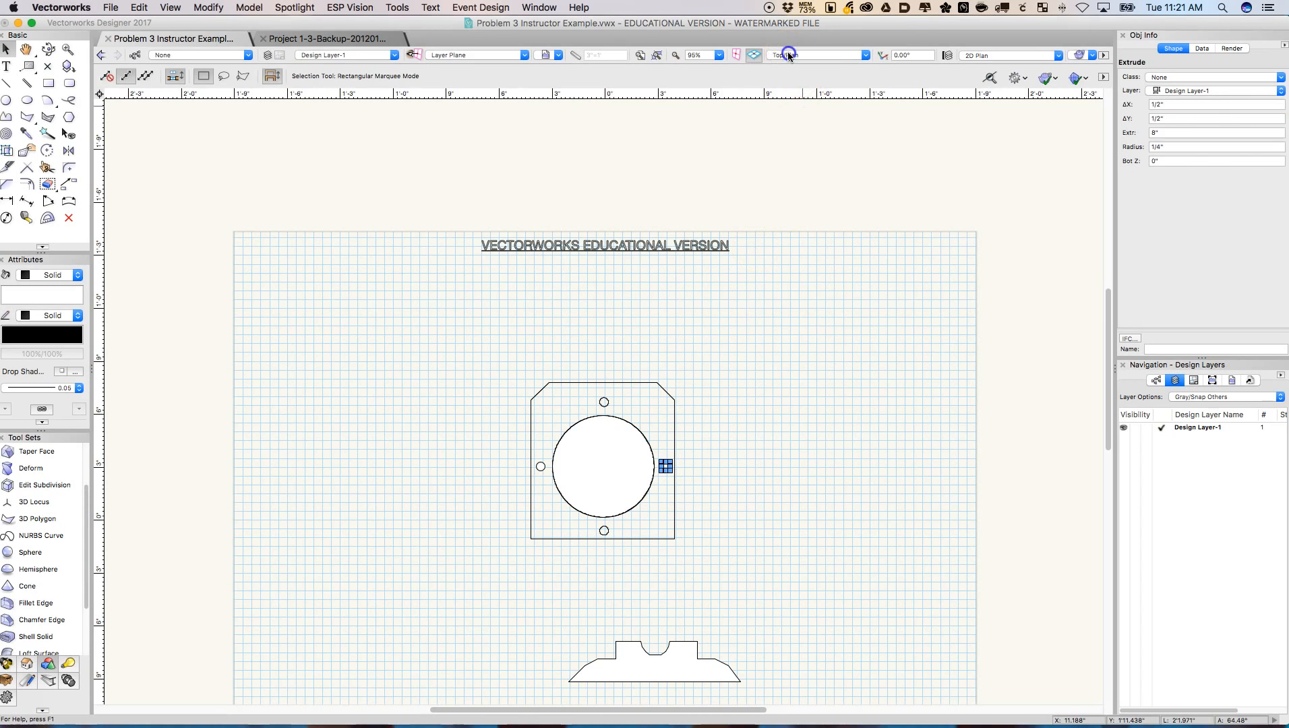
Step: In Front view, nudge the right-hand small cylinder down about 1.11" so it extends past both ends of the block
click(787, 55)
click(791, 101)
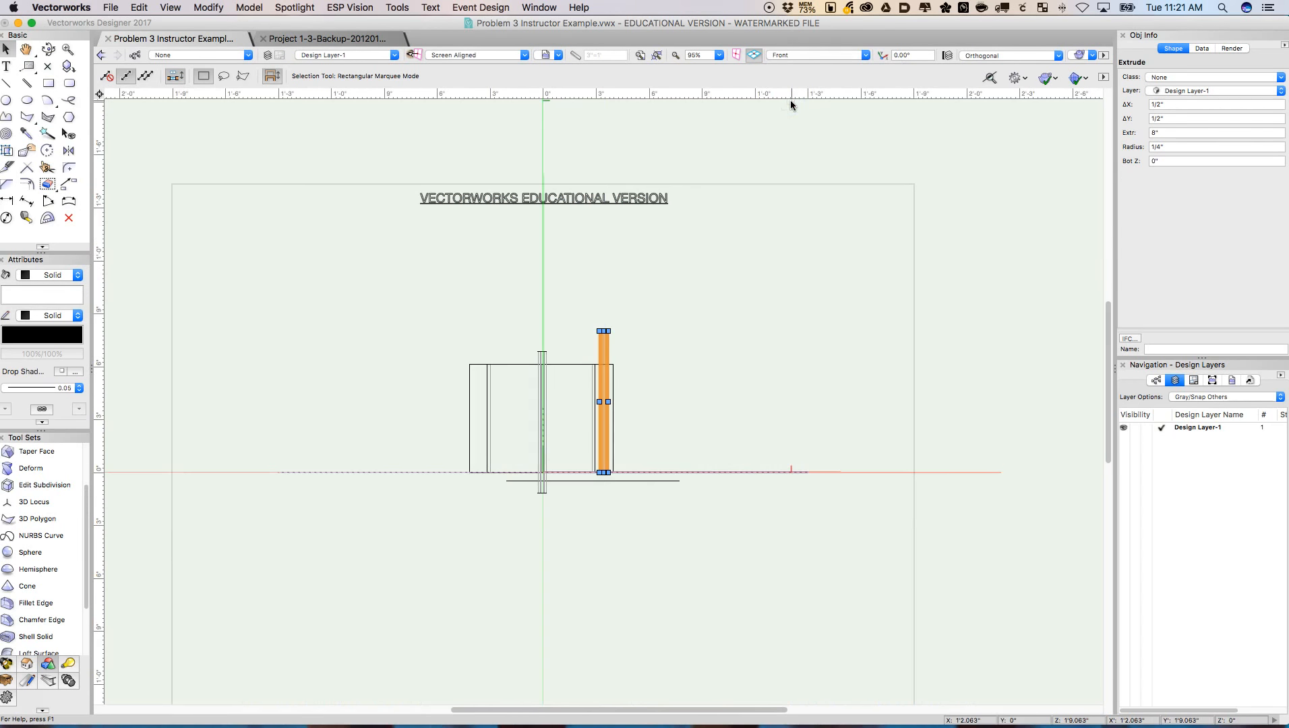
key(shift+Down)
key(shift+Down)
key(shift+Down)
key(shift+Down)
key(shift+Down)
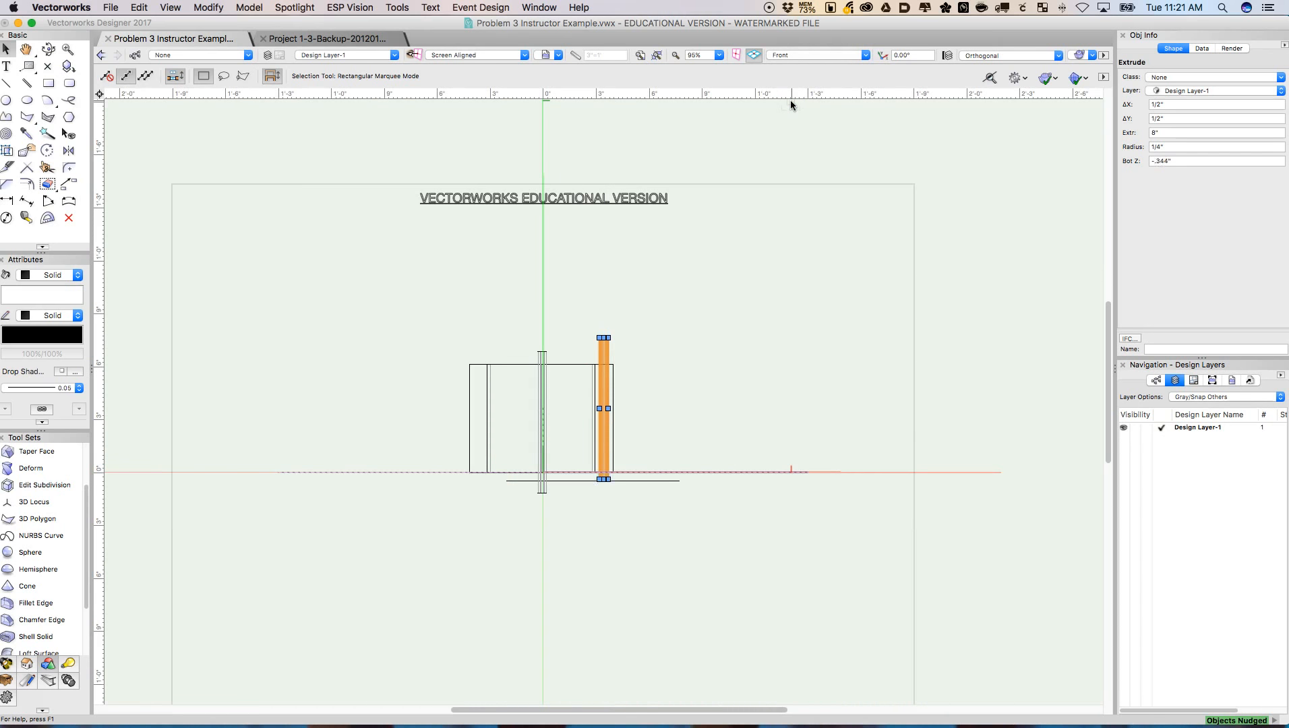
key(shift+Down)
key(shift+Down)
key(shift+Down)
key(shift+Down)
key(shift+Down)
Step: In Top/Plan view, delete the small flat circle to the left of the central hole
click(776, 56)
click(802, 69)
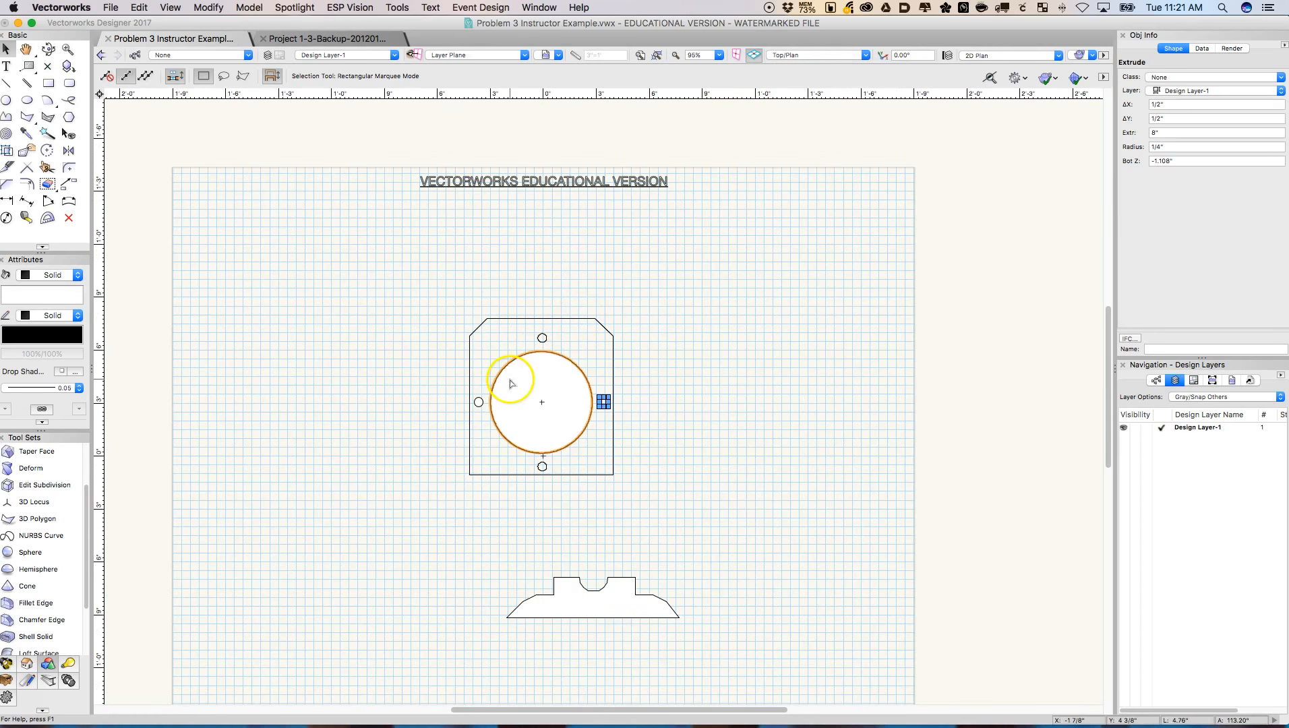
click(479, 402)
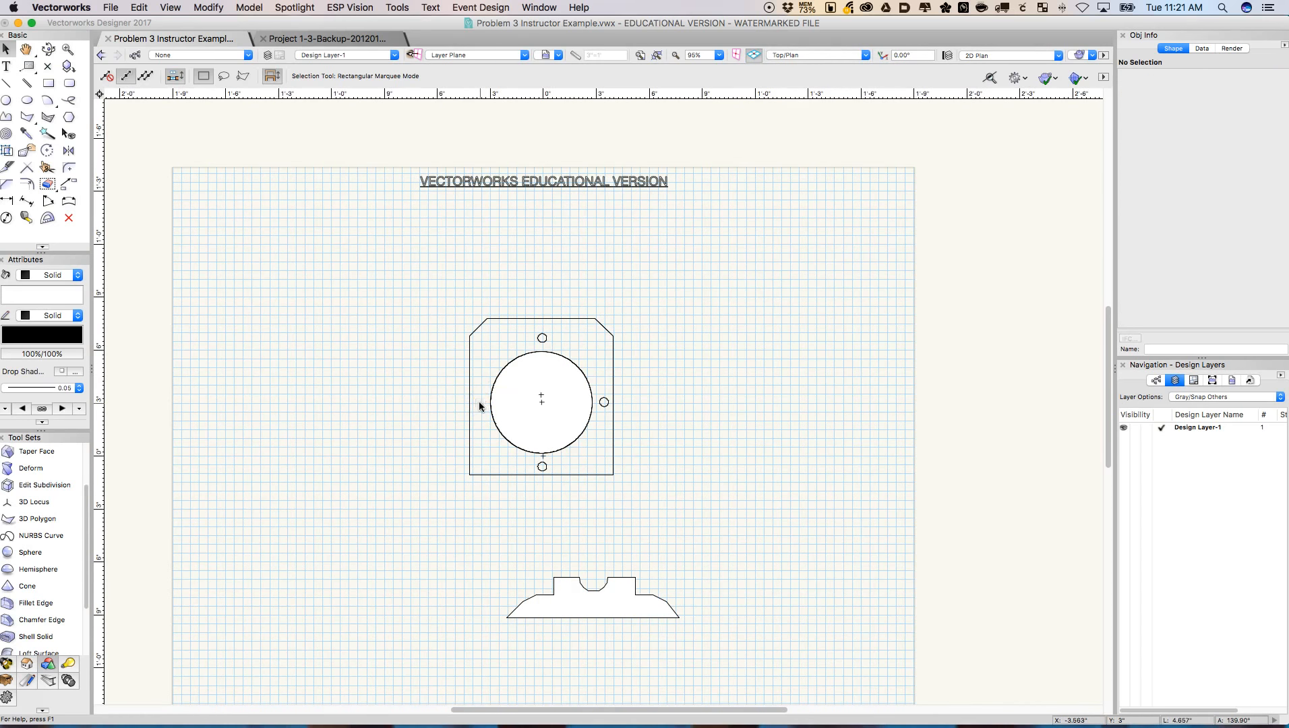
Step: Mirror a duplicate of the right-hand small cylinder across the vertical line through the central hole's center
click(604, 403)
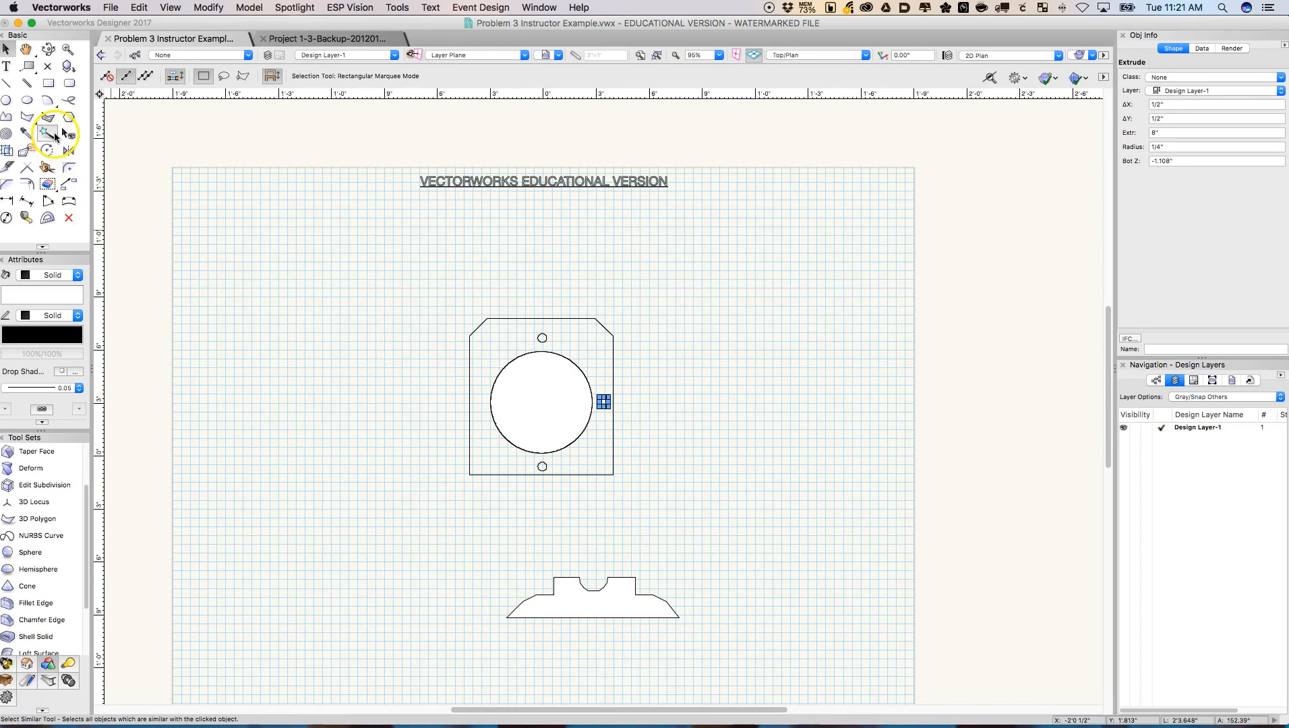
click(68, 150)
click(542, 402)
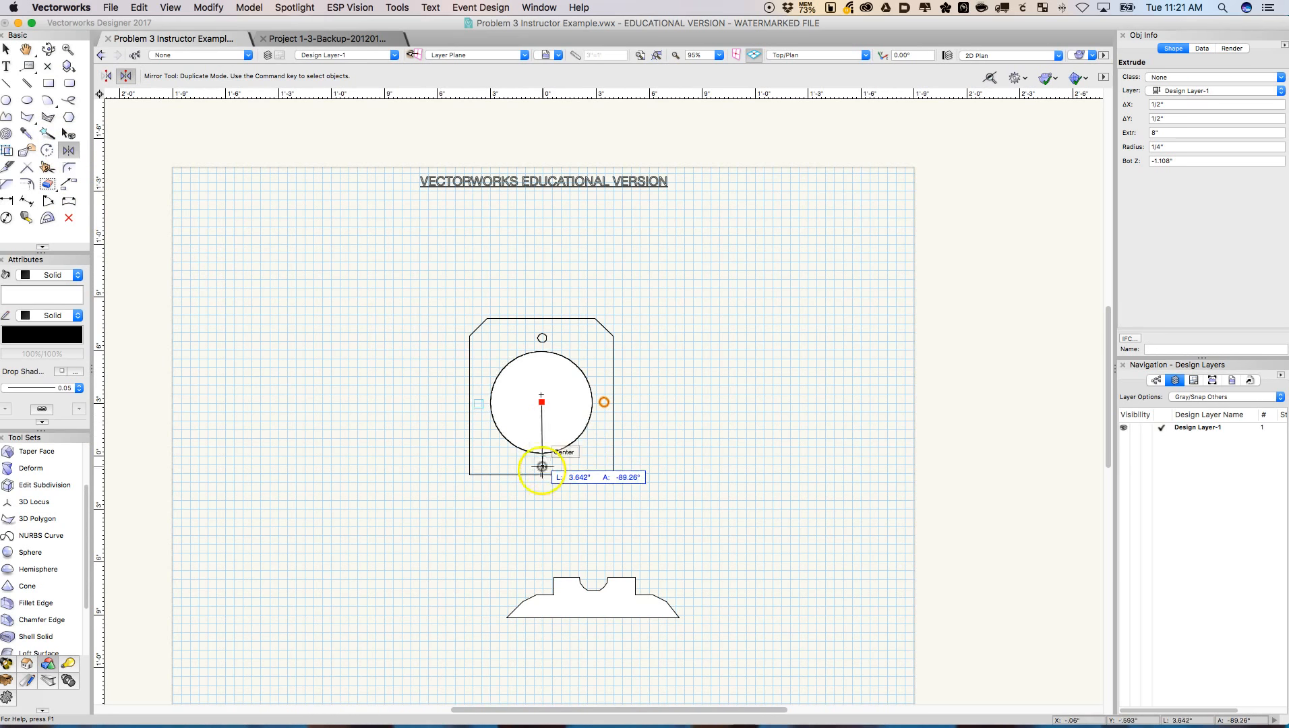
click(542, 512)
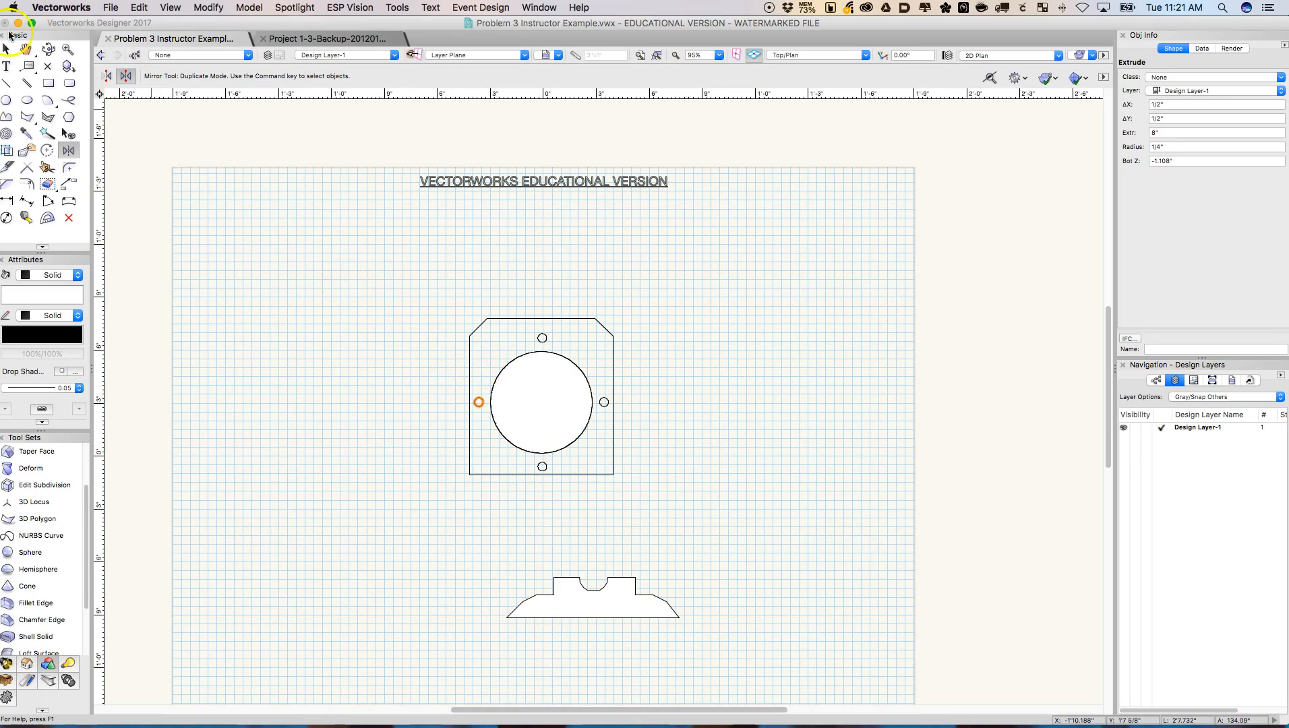
click(6, 50)
drag(479, 402, 538, 336)
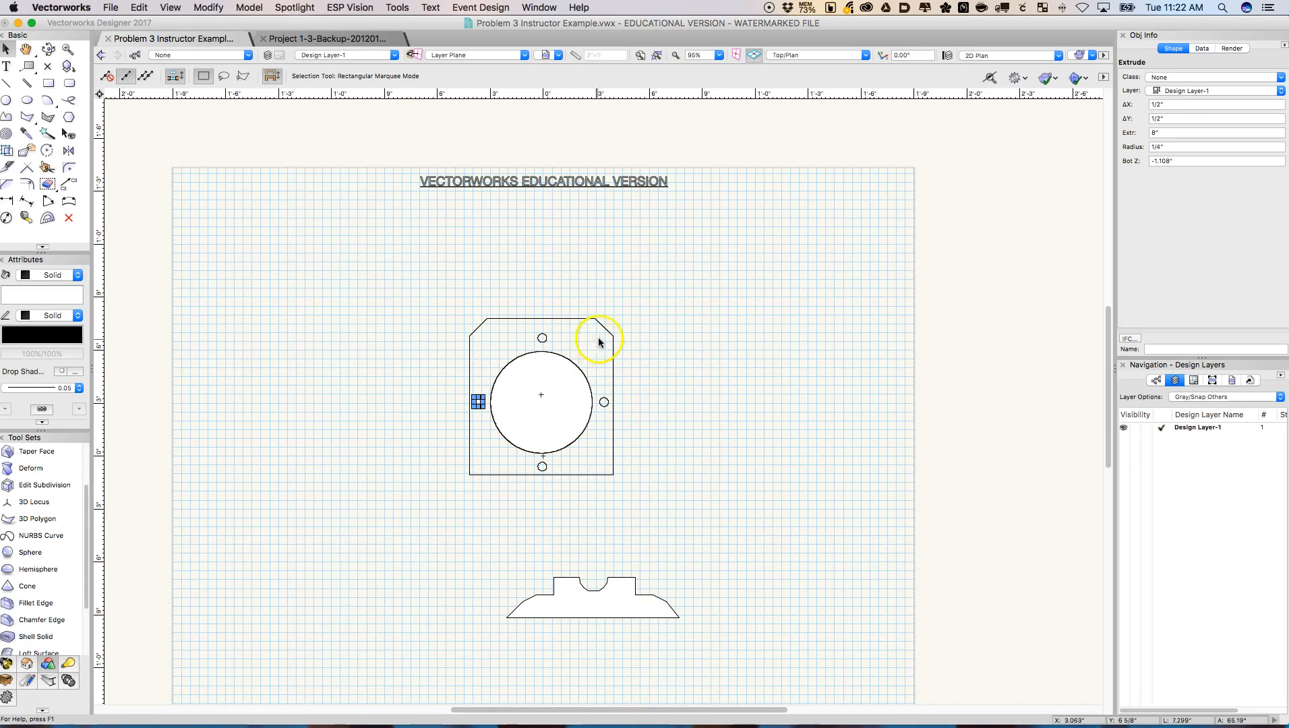
Step: Subtract the four small cylinders from the block in Right Isometric view, without retaining the subtracting objects
click(568, 317)
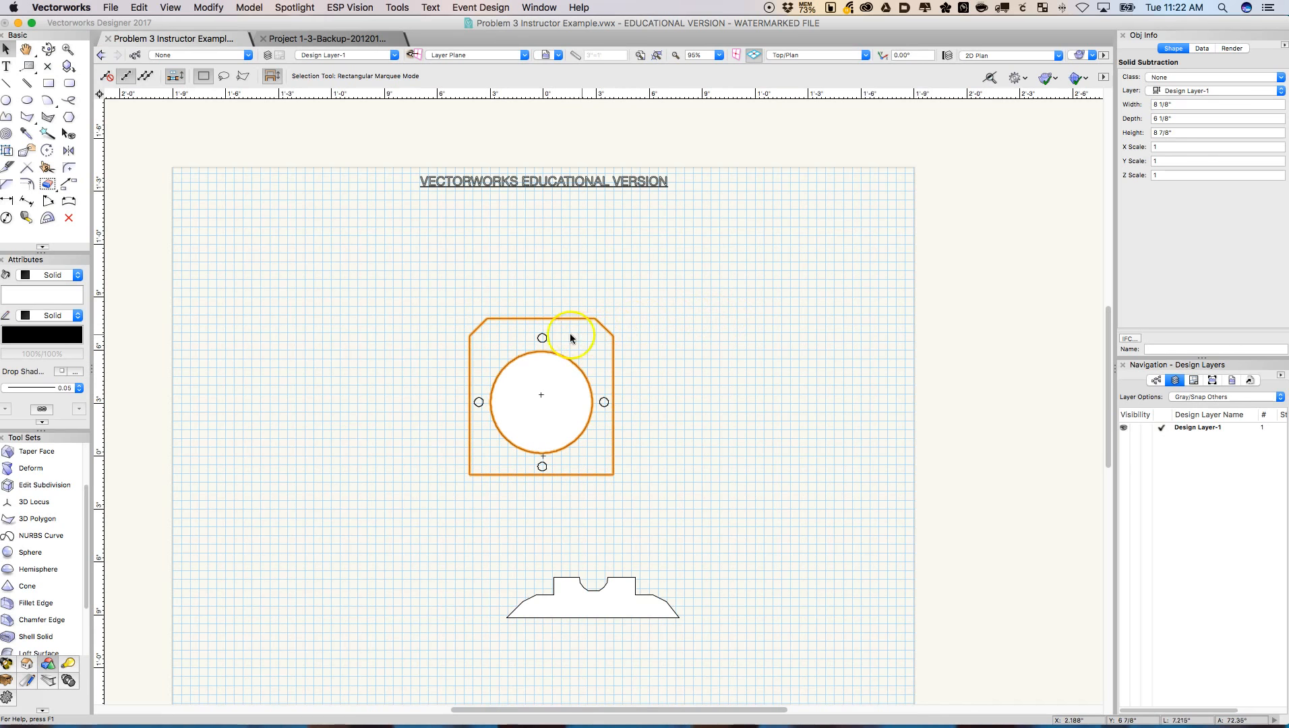
shift+click(544, 337)
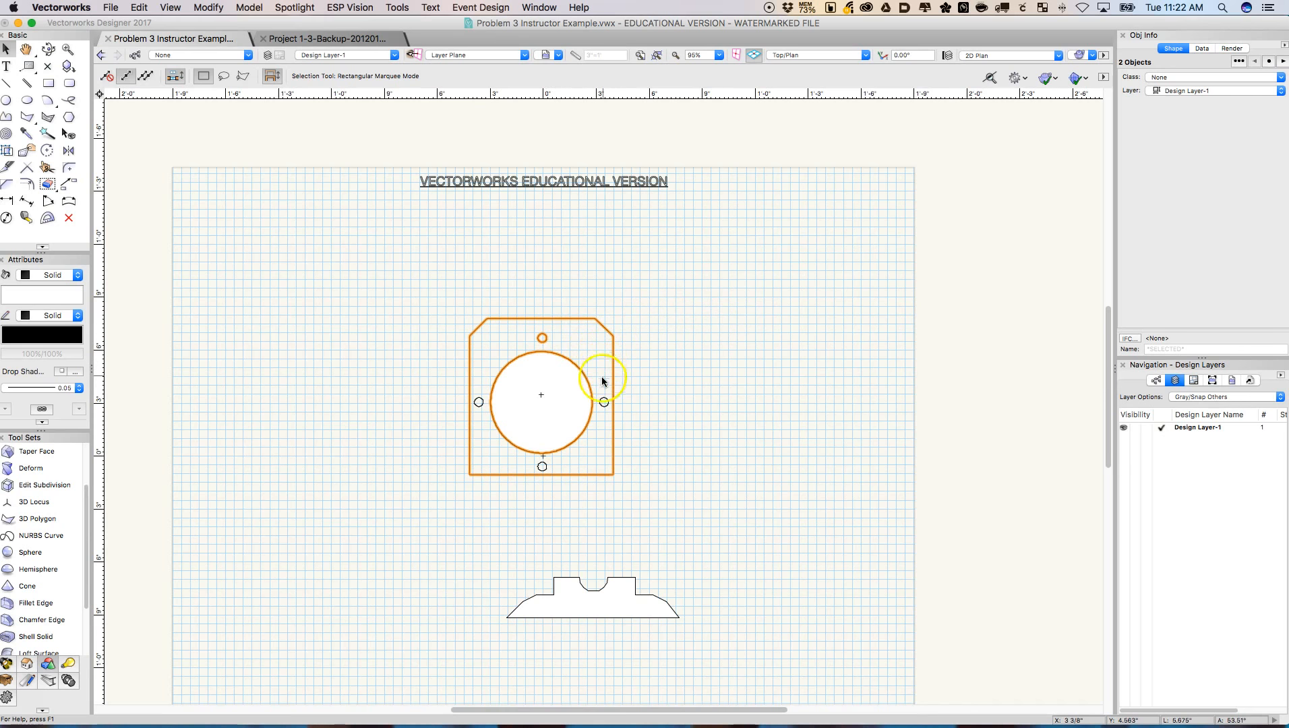
shift+click(604, 402)
shift+click(542, 465)
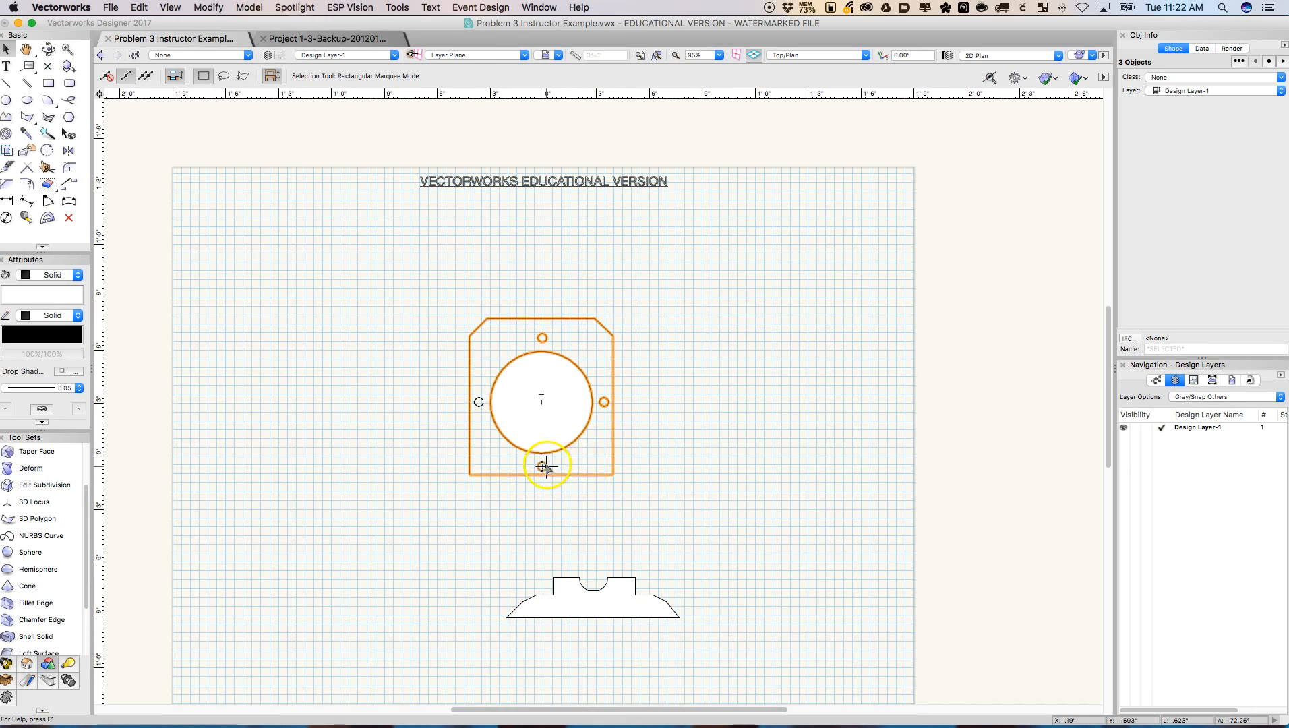
shift+click(478, 404)
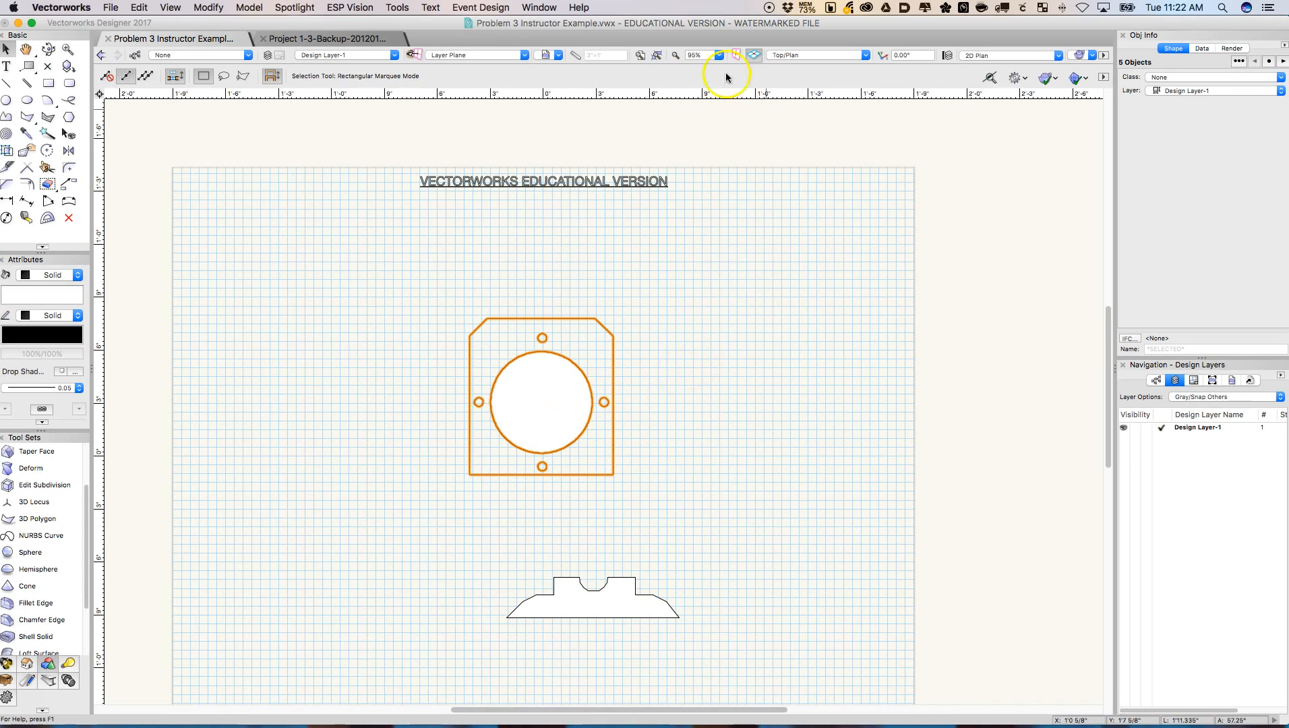
click(781, 55)
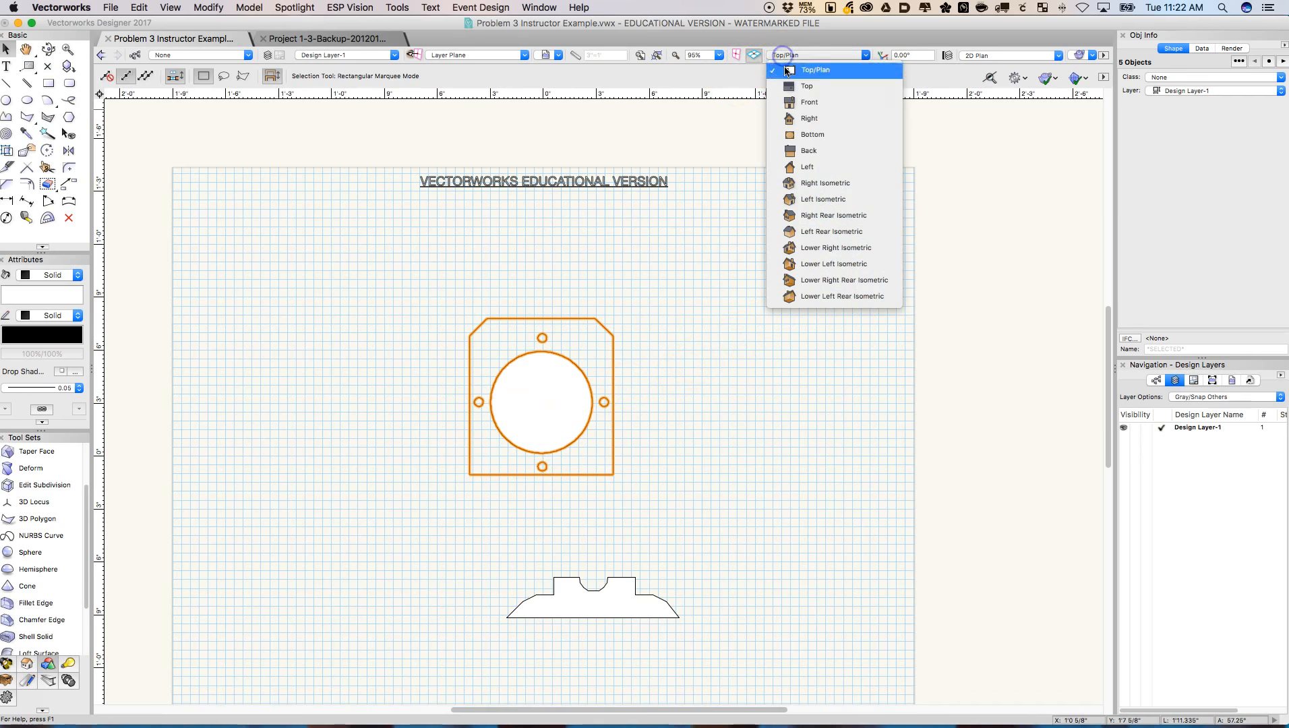
click(806, 182)
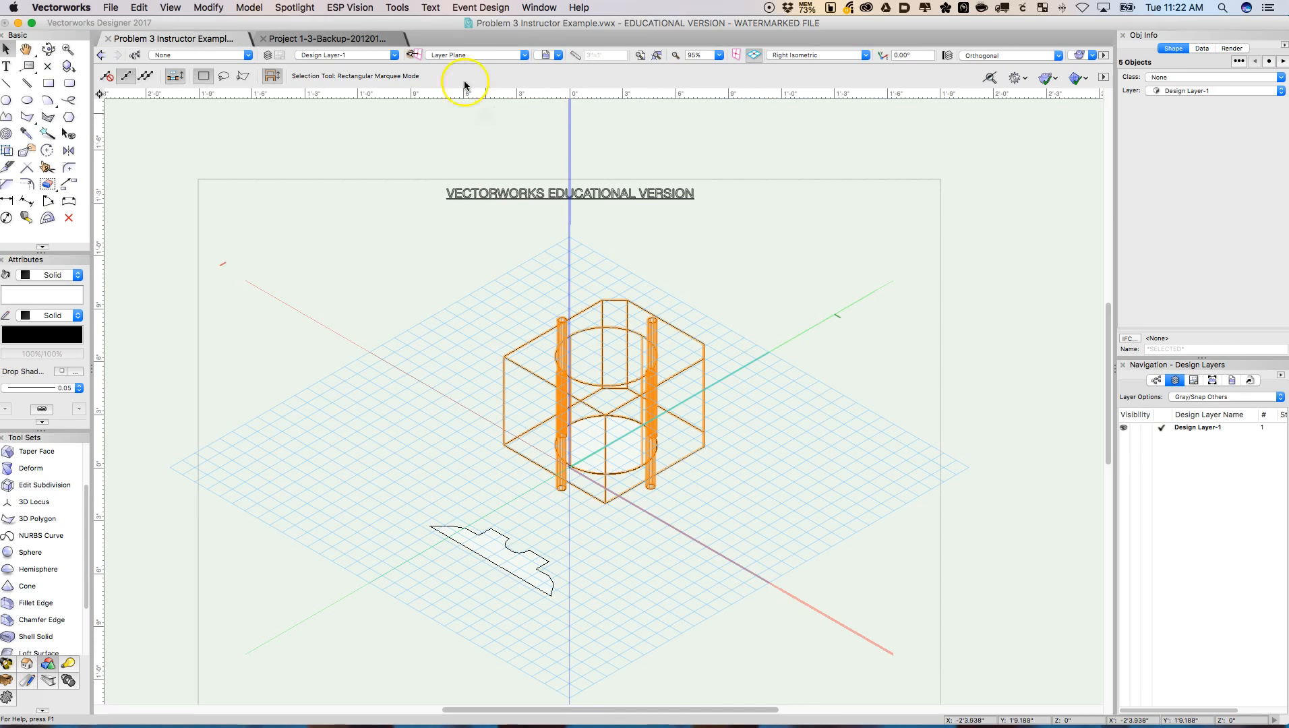
click(249, 8)
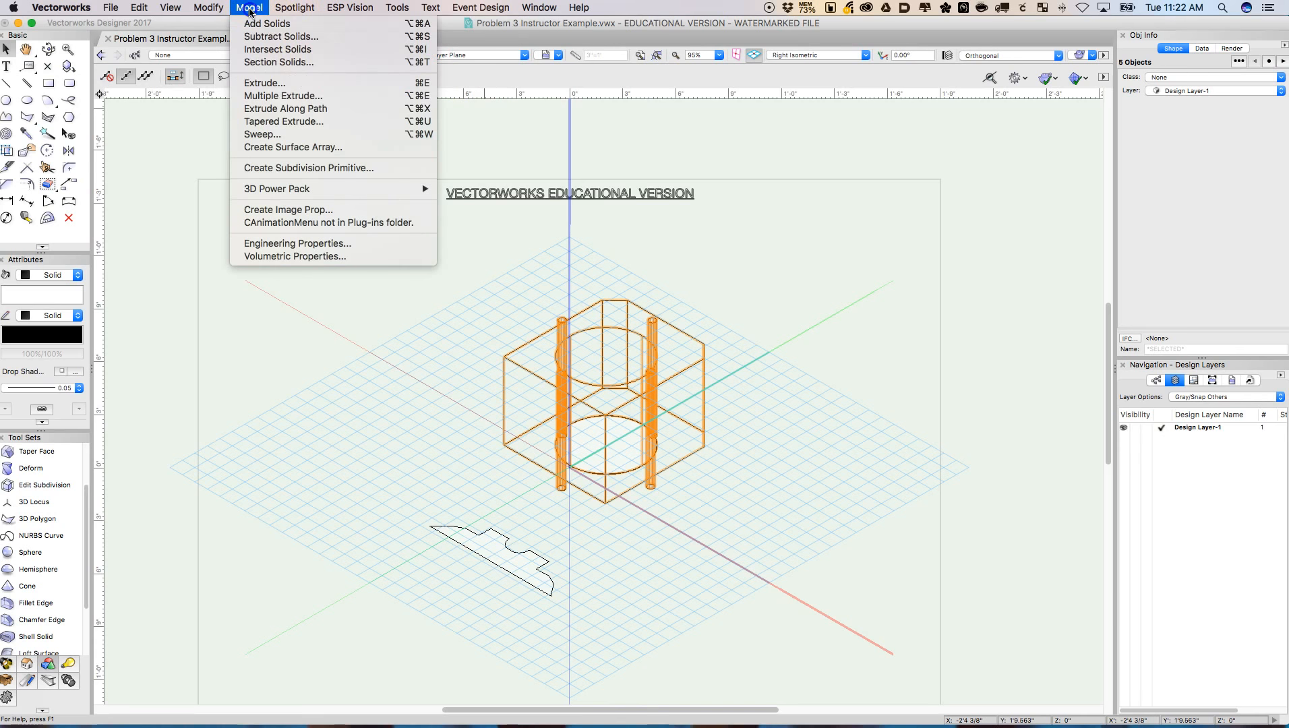
click(249, 37)
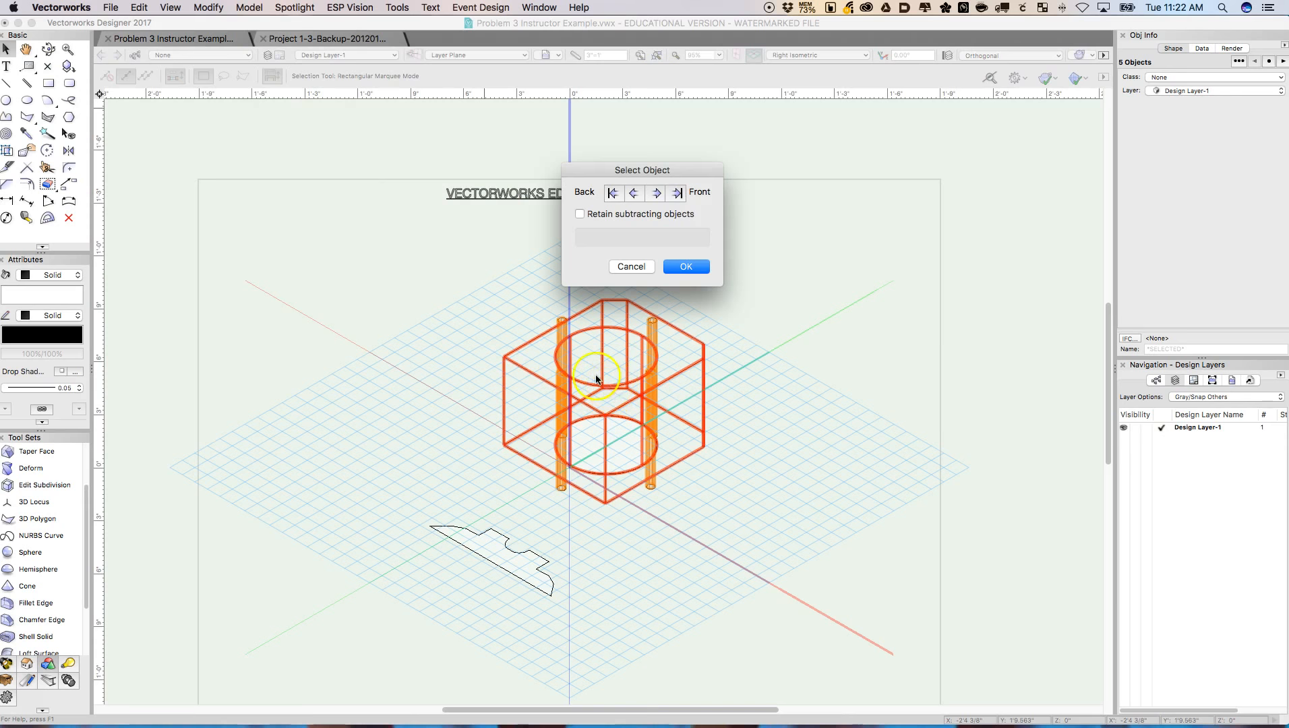
click(697, 267)
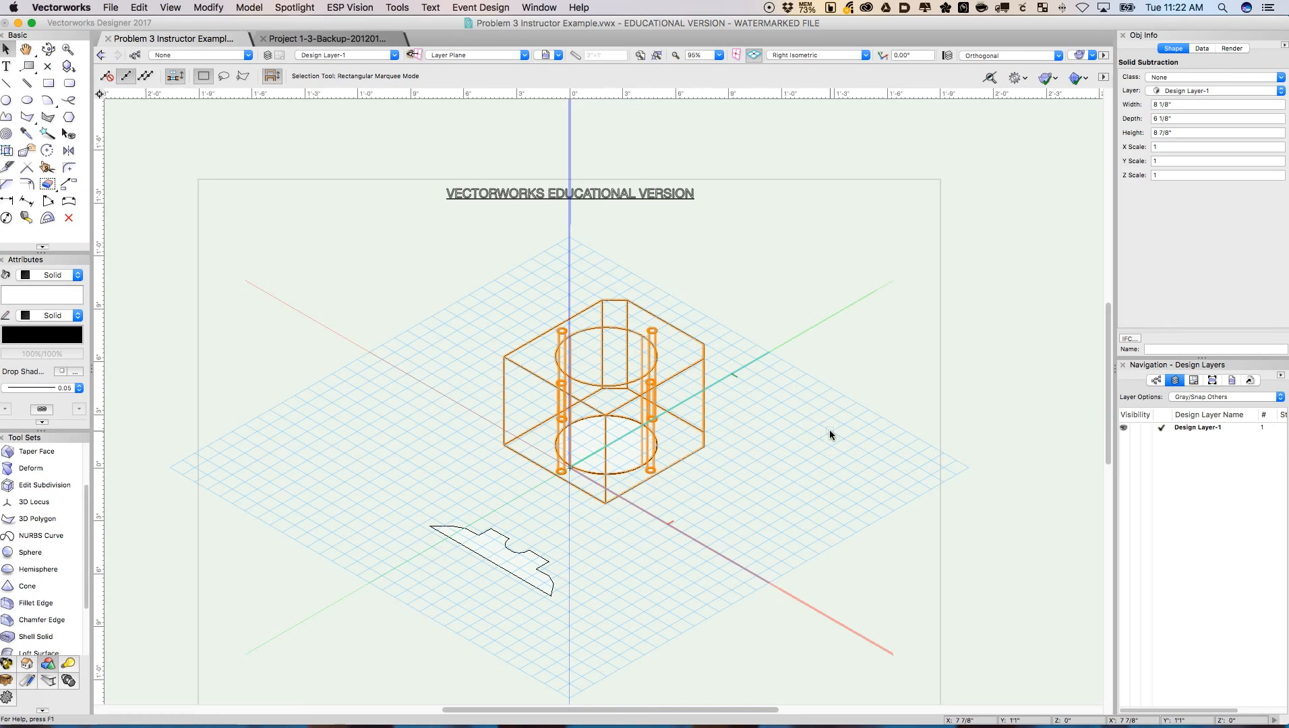
Step: In Top/Plan view, move the stepped profile with the semicircular notch up and left to just below the plate
click(777, 52)
click(788, 69)
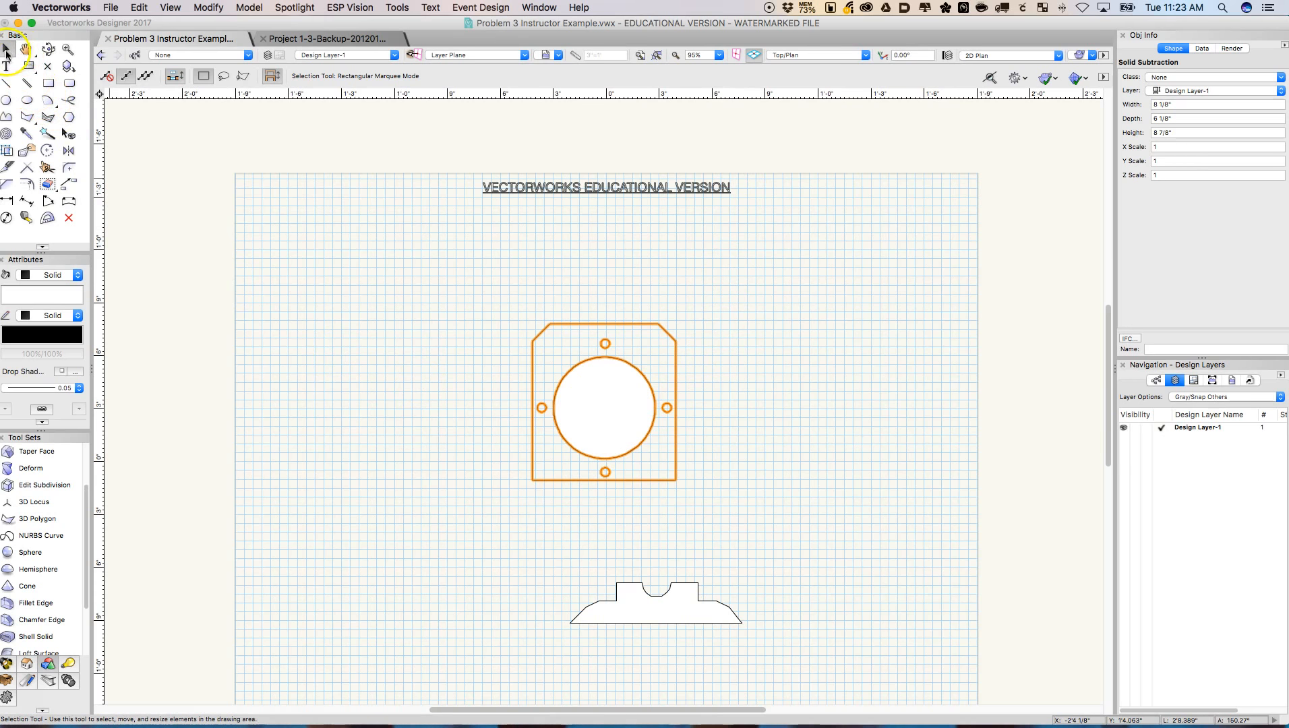
drag(630, 583, 535, 517)
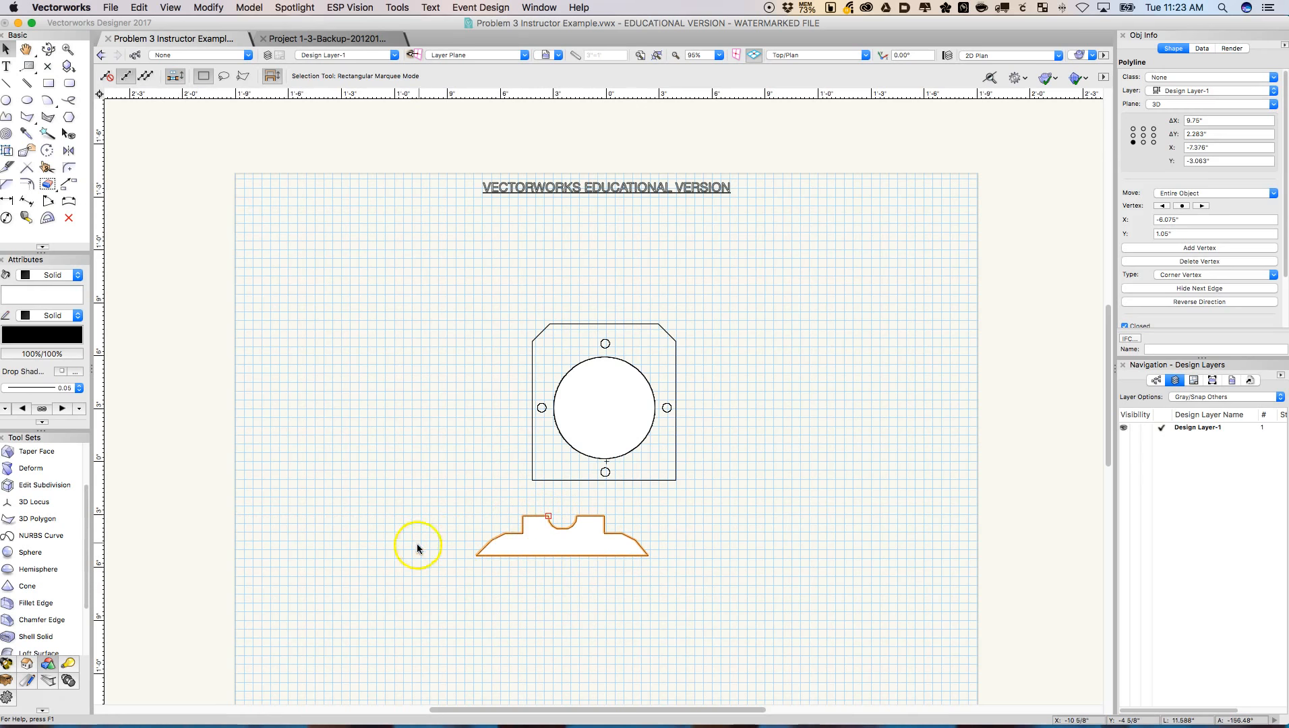
drag(521, 516, 469, 553)
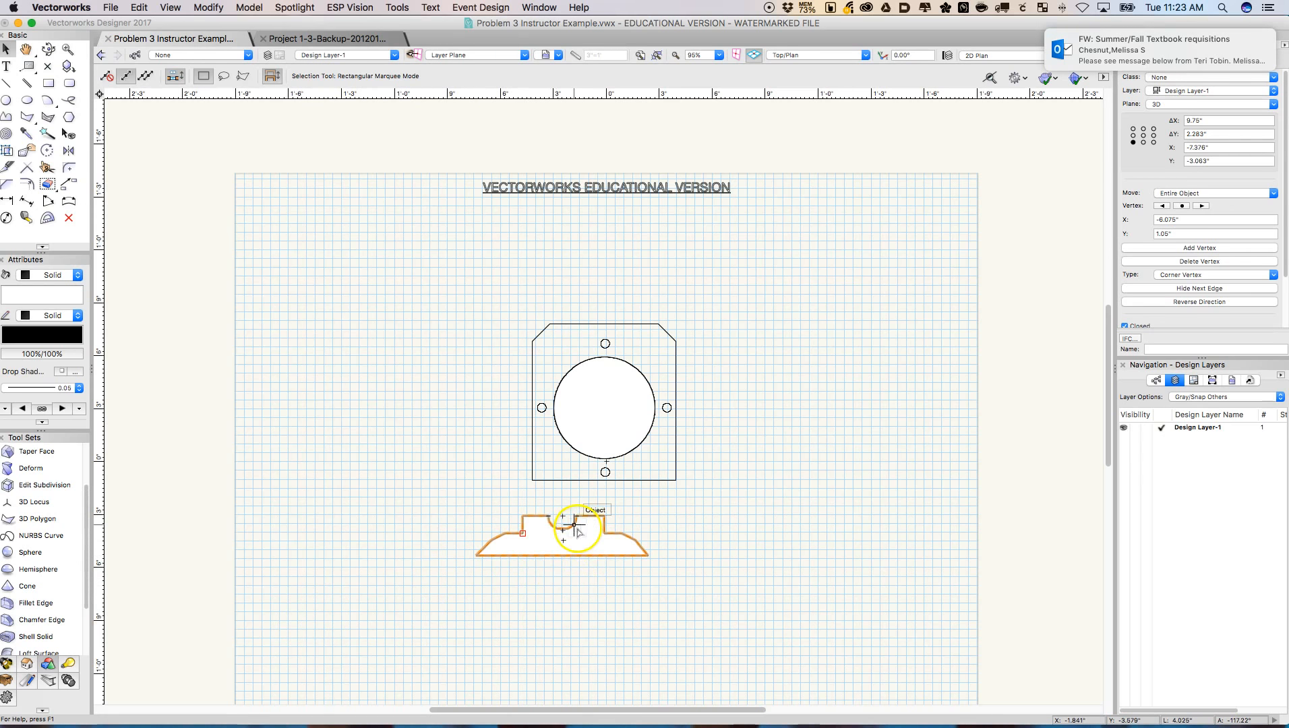
drag(574, 520, 563, 530)
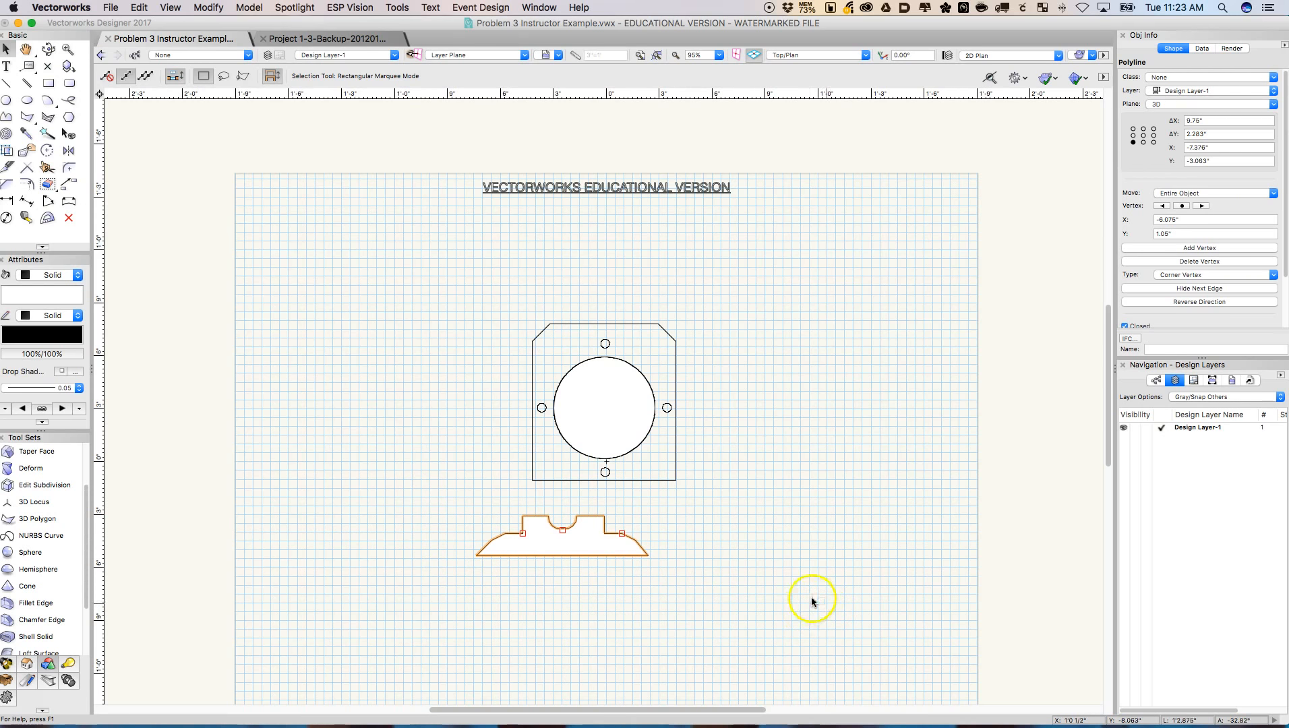
click(795, 535)
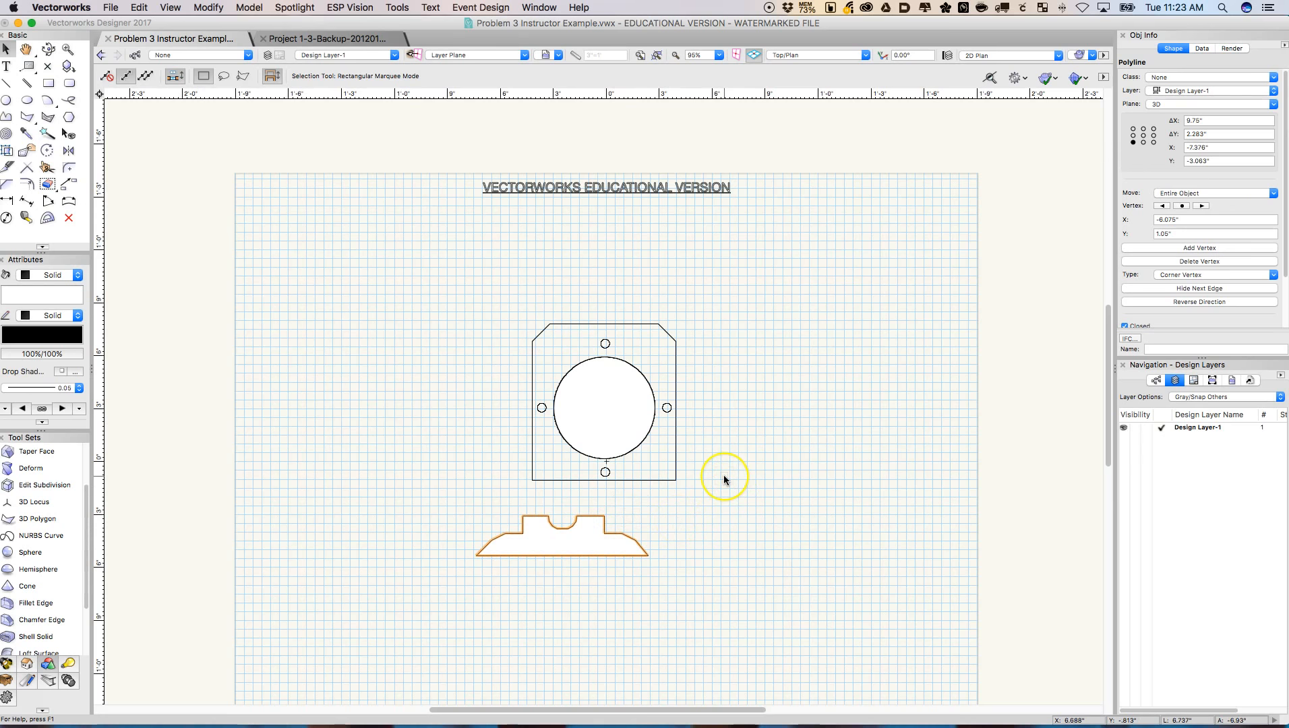
Step: Extrude the stepped profile 11" and show the model in Right Isometric view
key(super+e)
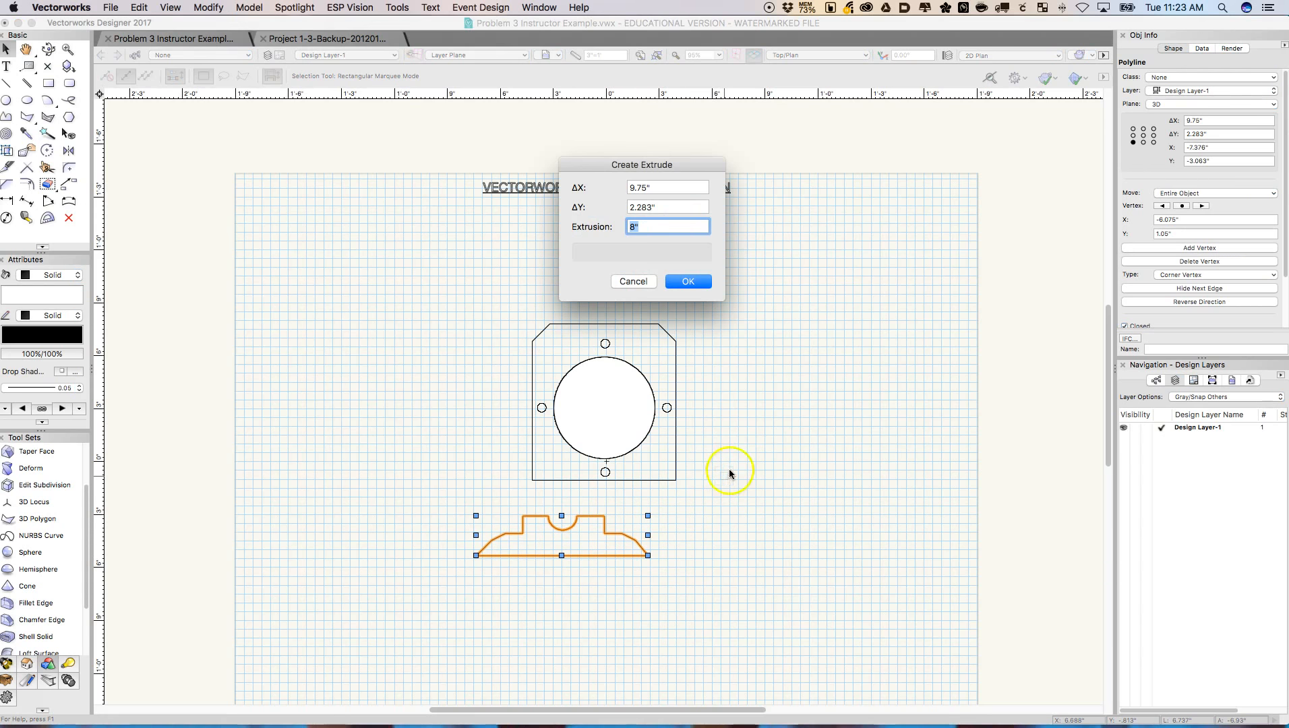
text(11")
key(Return)
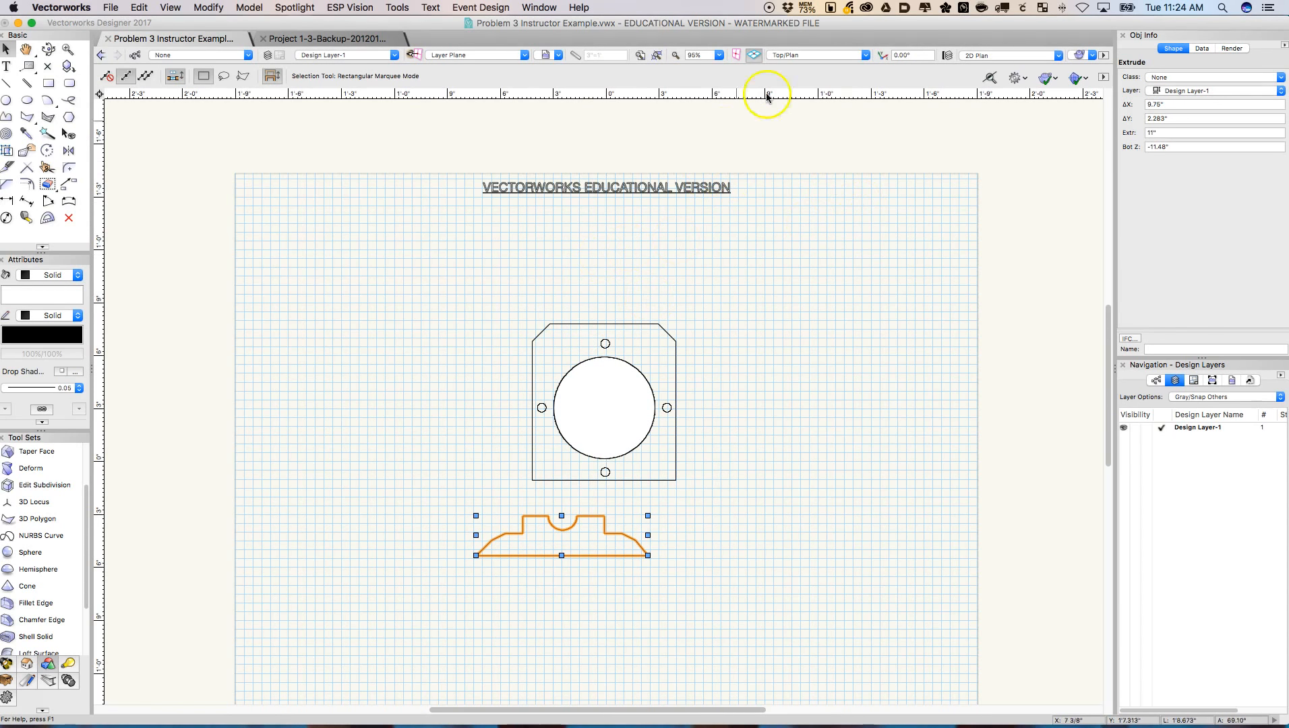
click(942, 55)
click(838, 184)
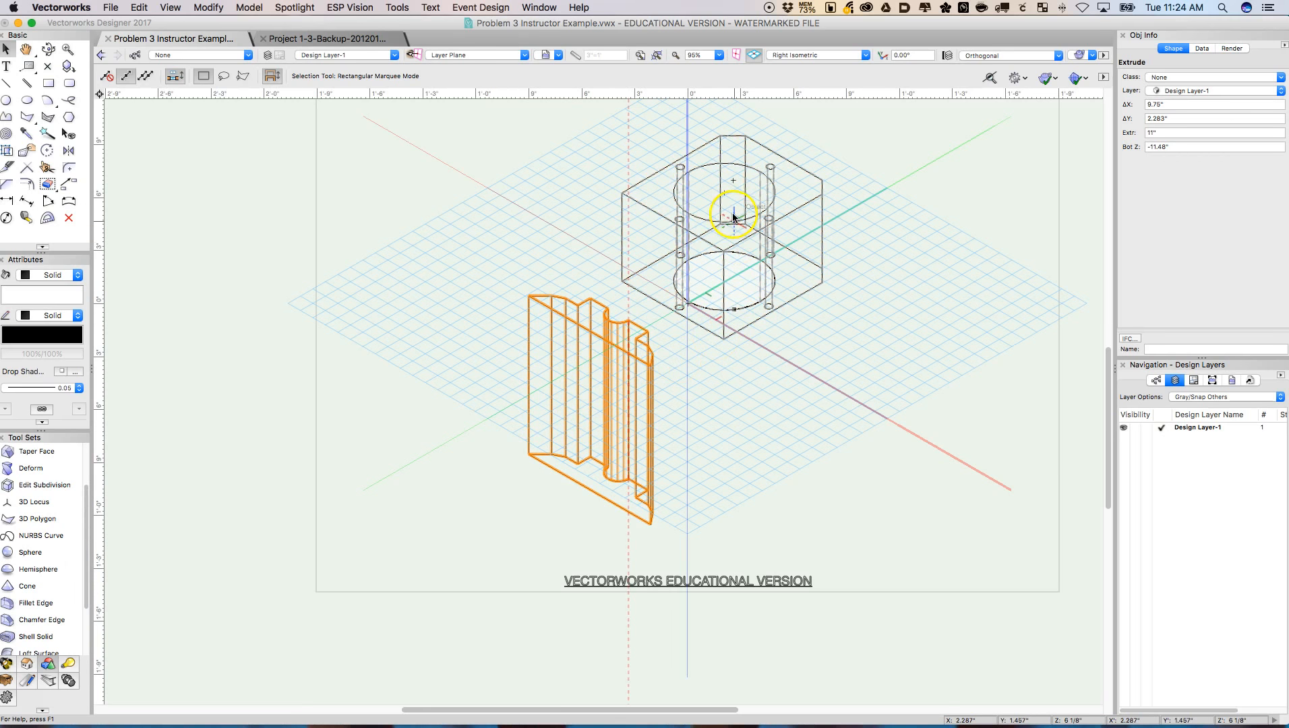
Step: In Right view, move the extruded stepped profile down and left, farther away from the block
click(803, 55)
click(808, 120)
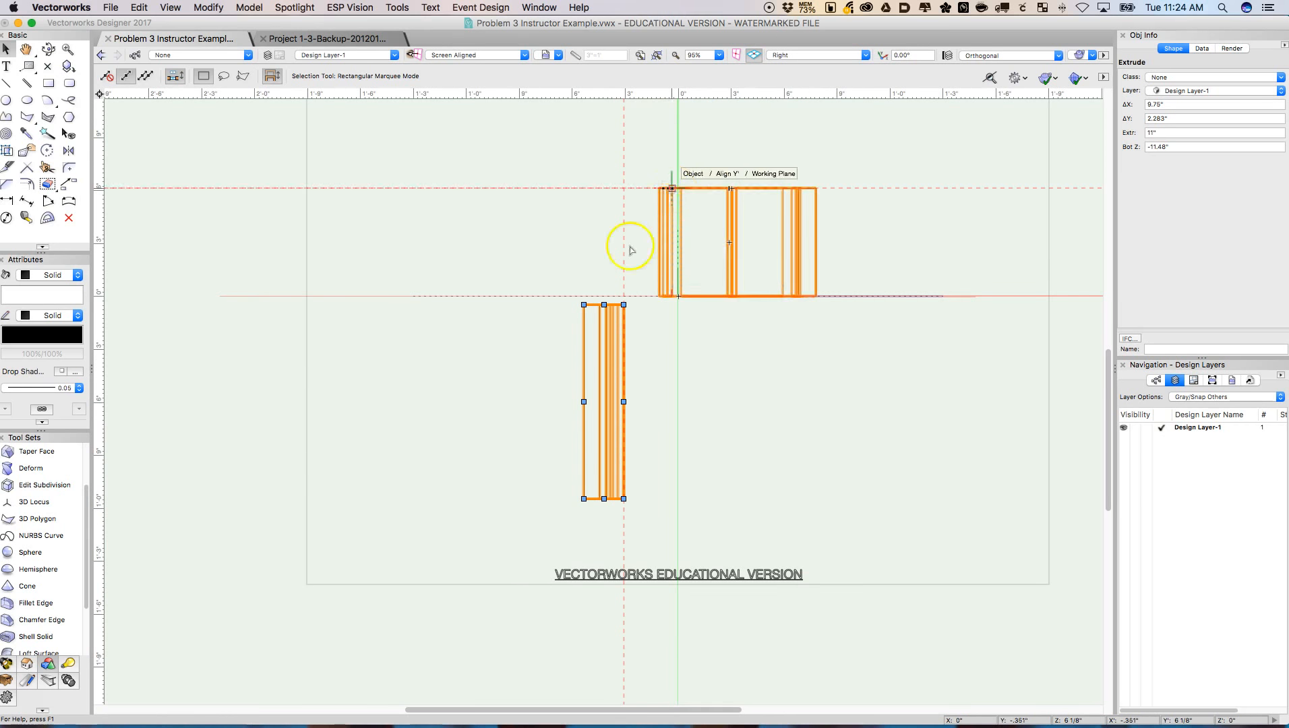
drag(592, 305, 453, 348)
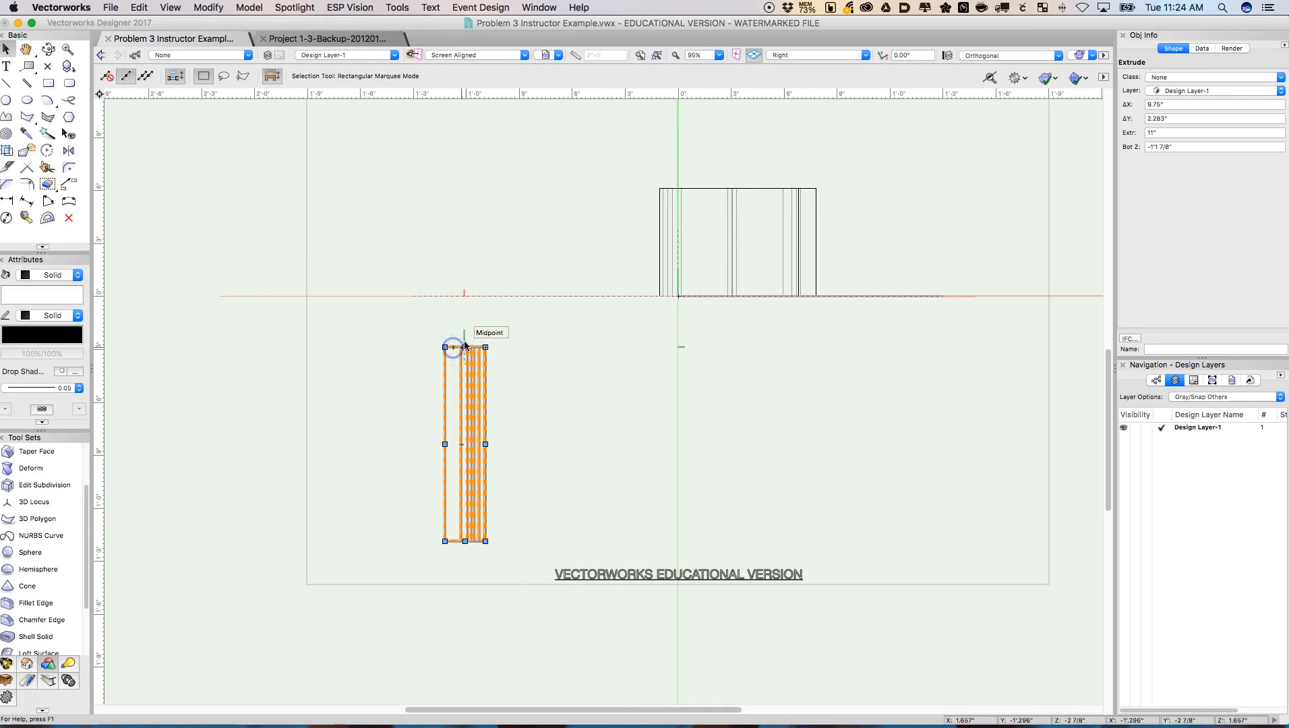
Step: Rotate the extruded stepped profile 90° counterclockwise about its upper-left corner so it lies horizontally, and show it in Right Isometric view
click(47, 151)
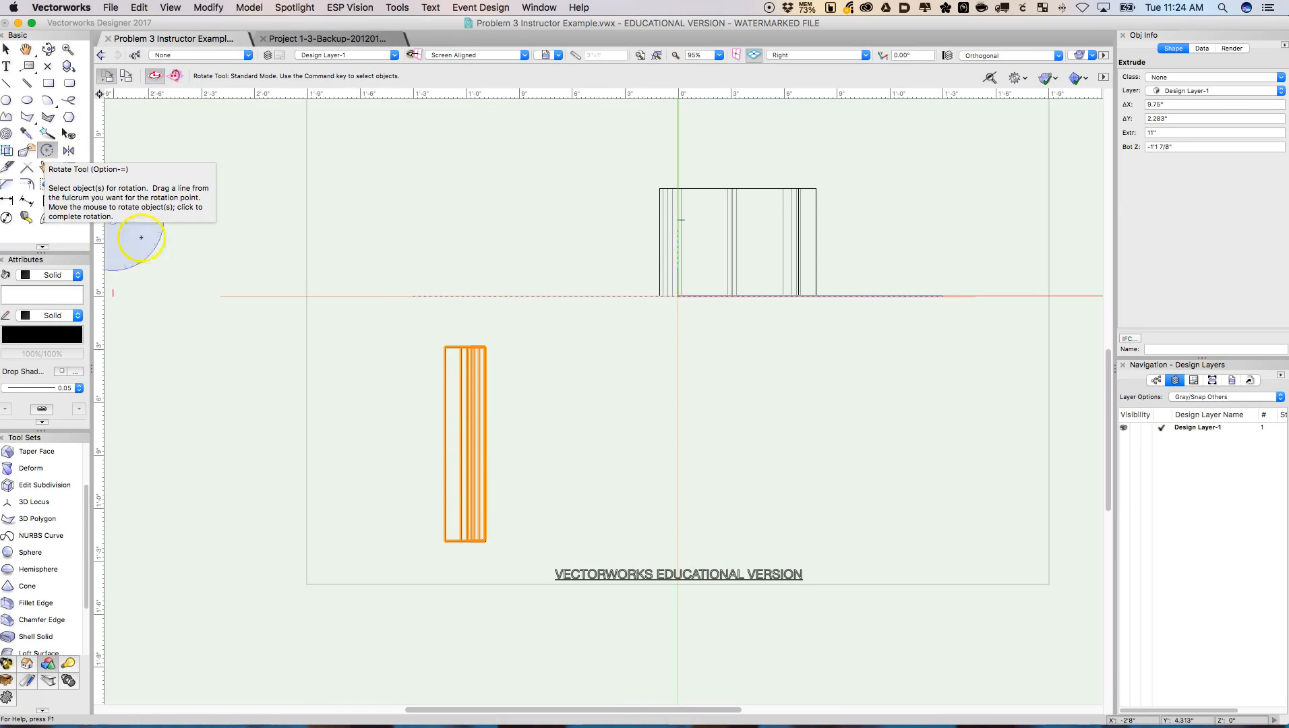
click(443, 346)
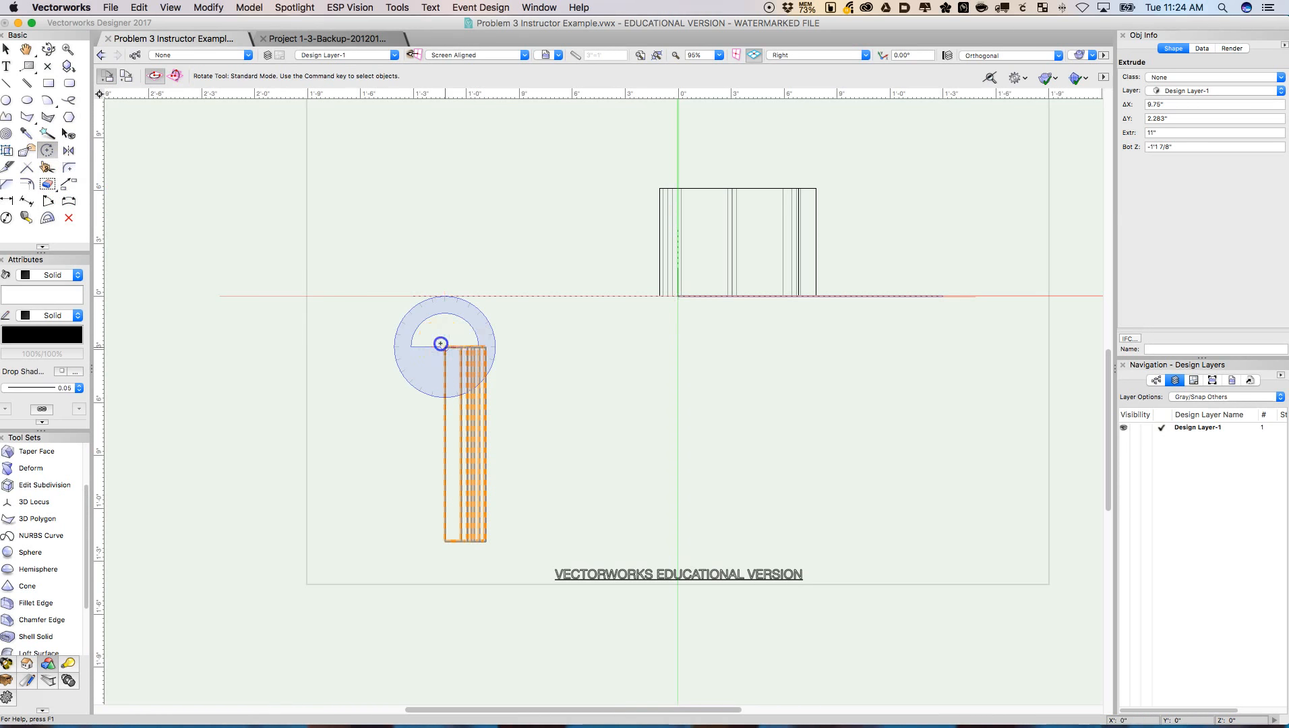
click(444, 635)
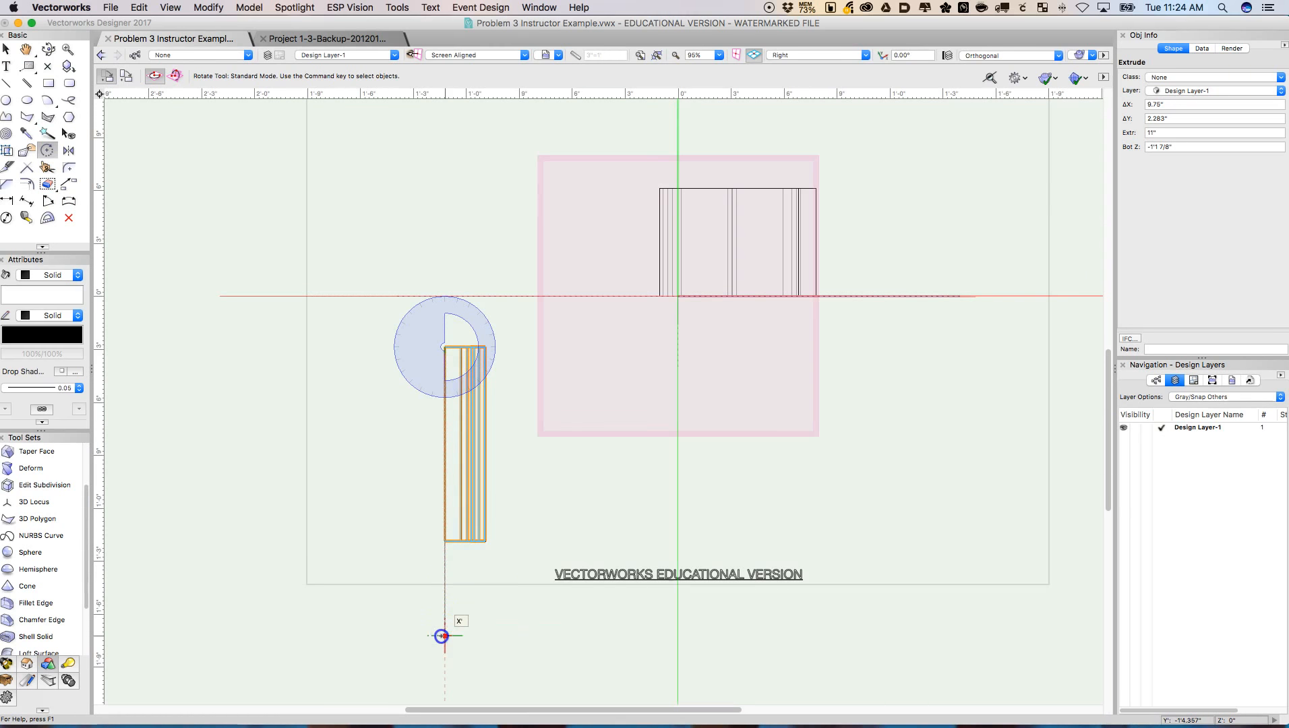
click(723, 354)
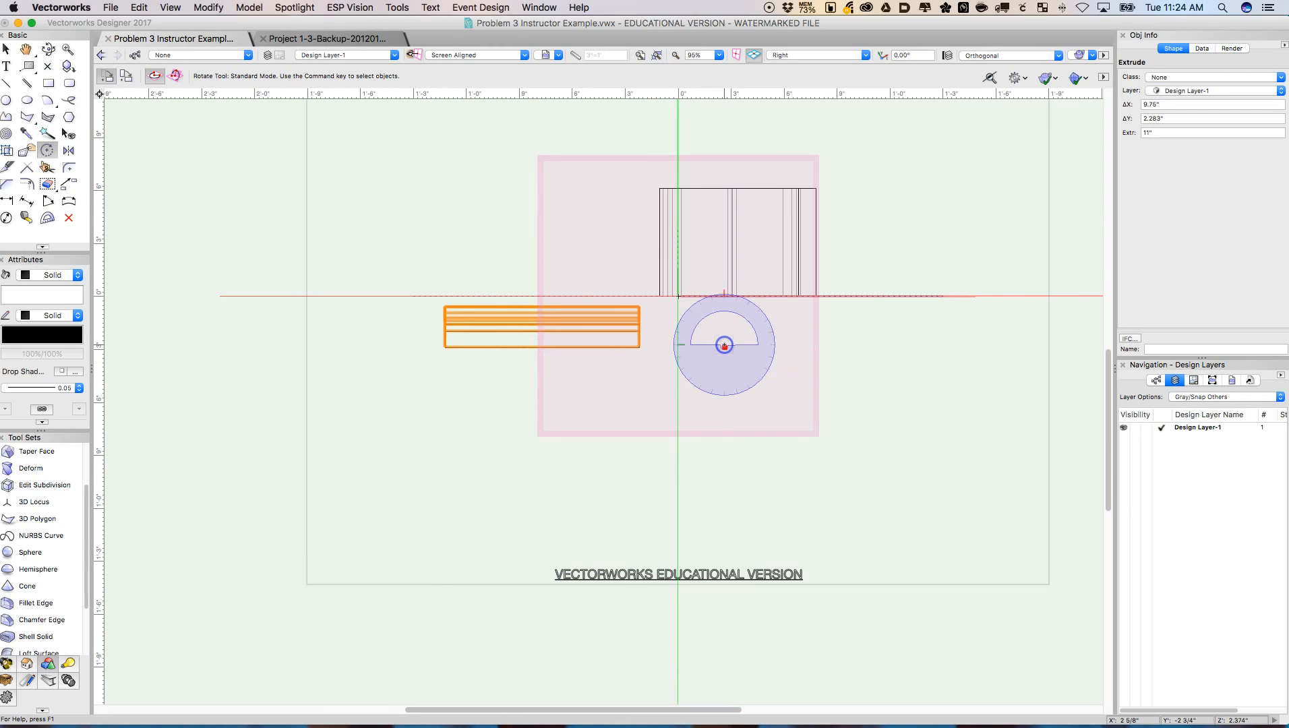
click(826, 52)
click(833, 182)
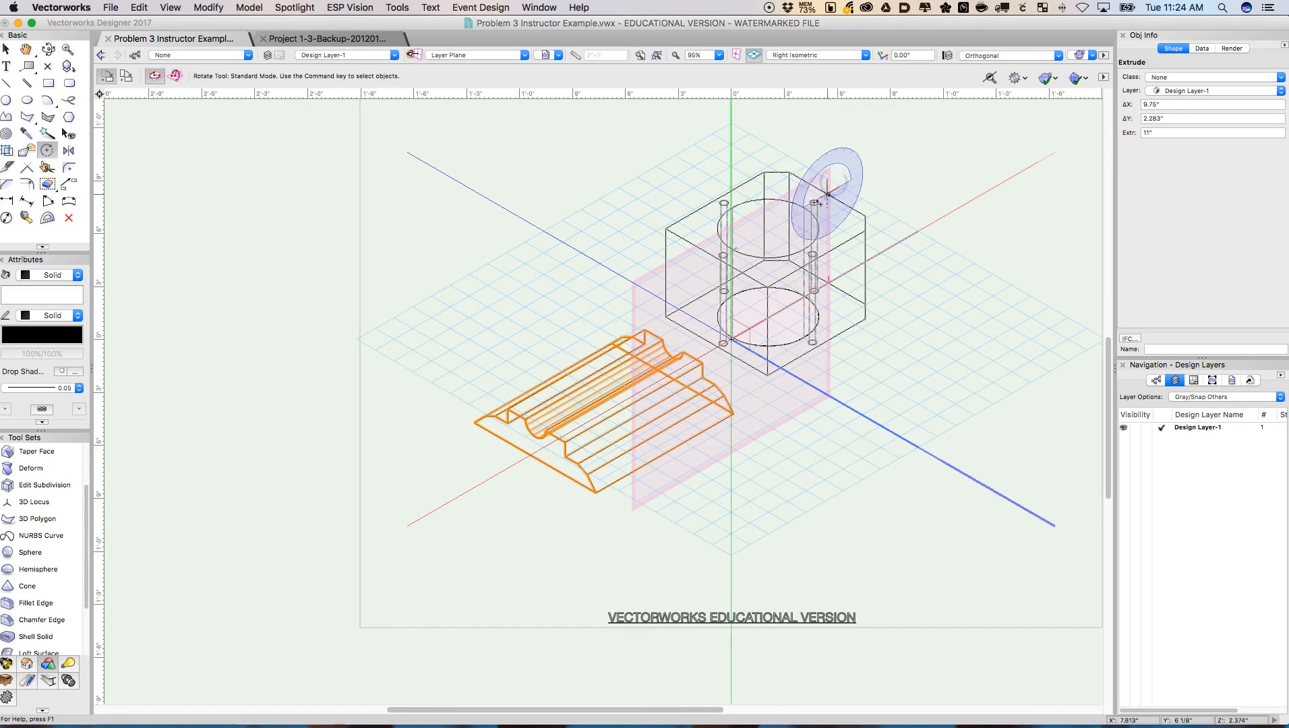
click(1068, 318)
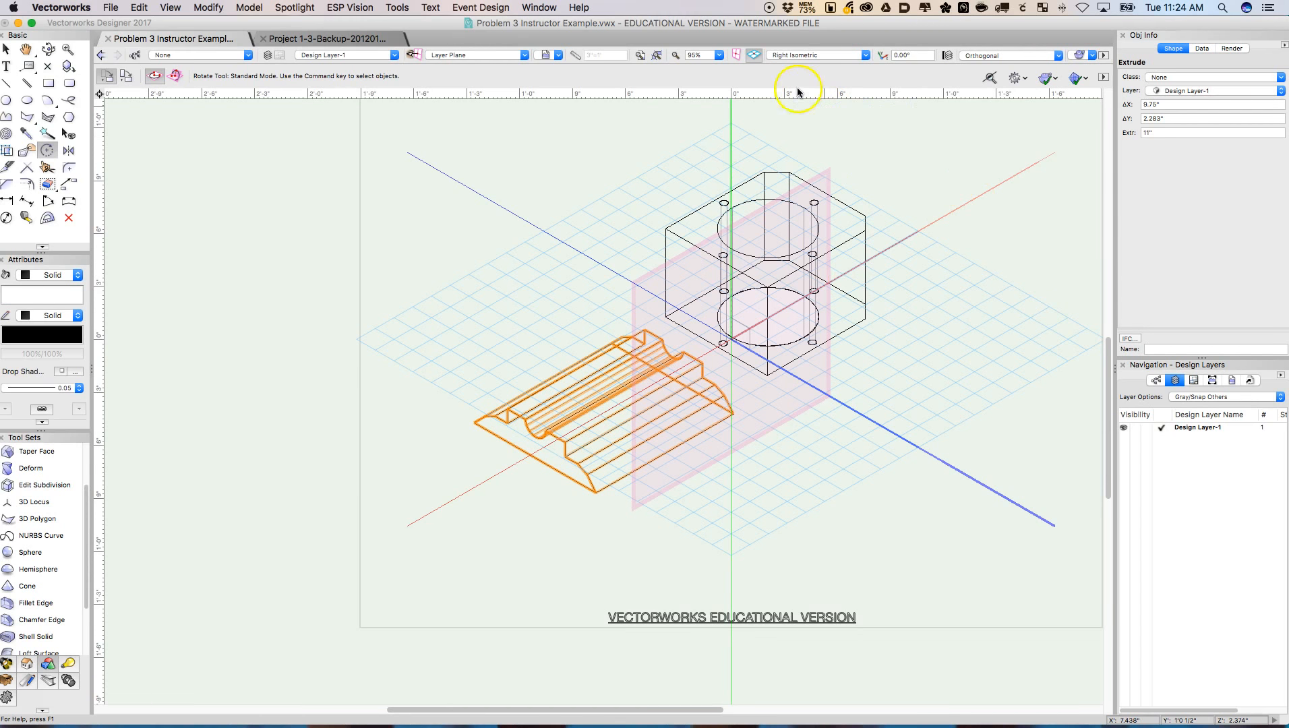
Step: In Front view, move the stepped extrusion so its upper right slope corner snaps to the block's bottom right corner
click(797, 56)
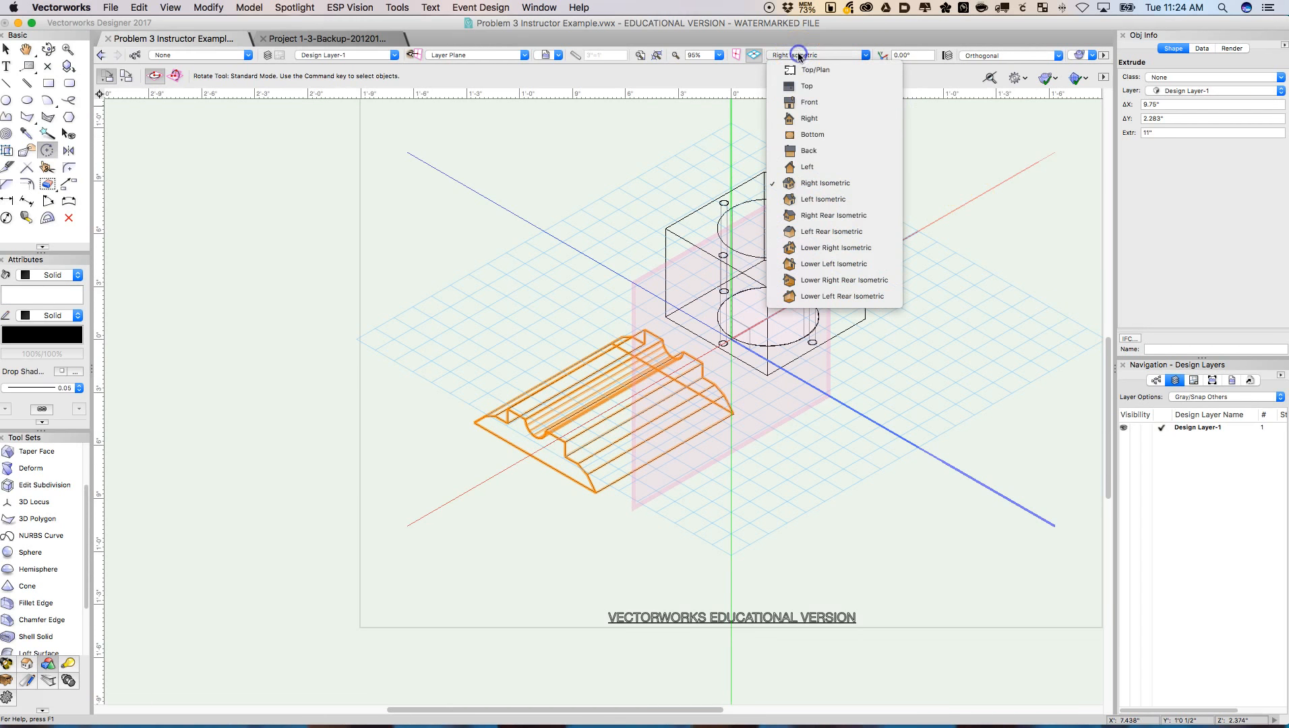
click(806, 103)
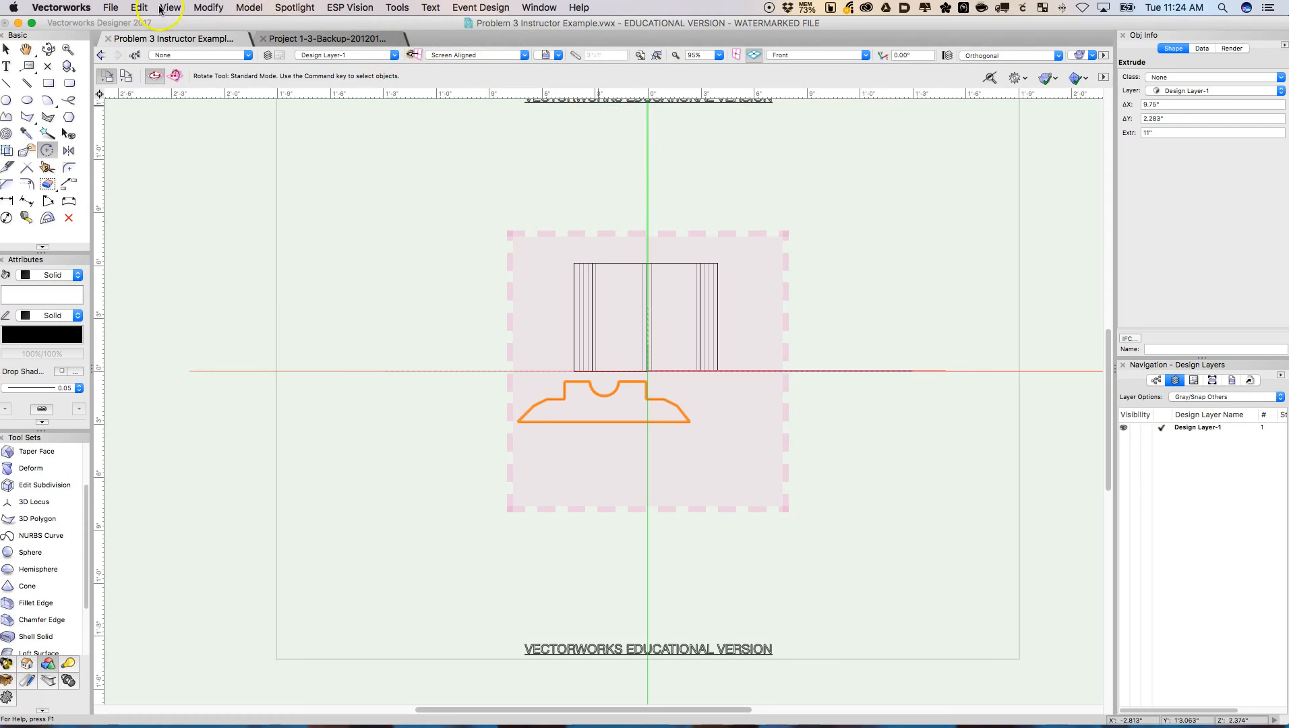
click(67, 48)
drag(534, 341, 727, 449)
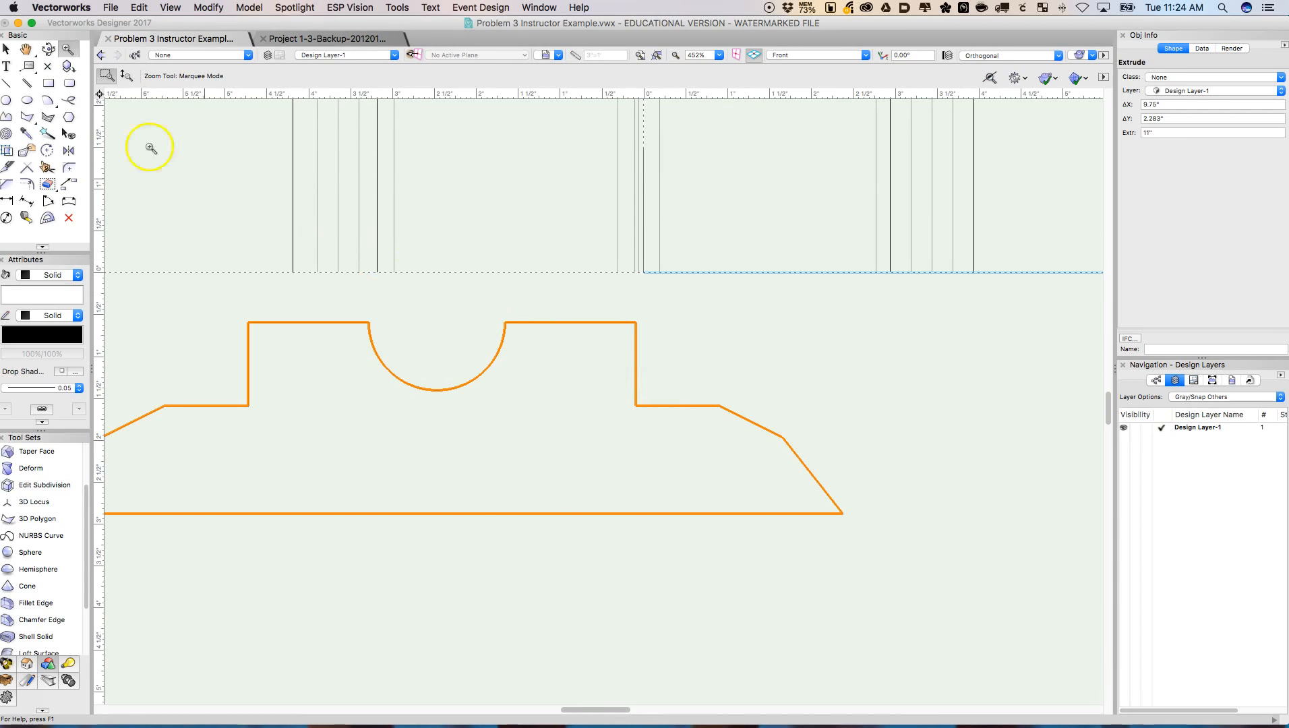
click(6, 49)
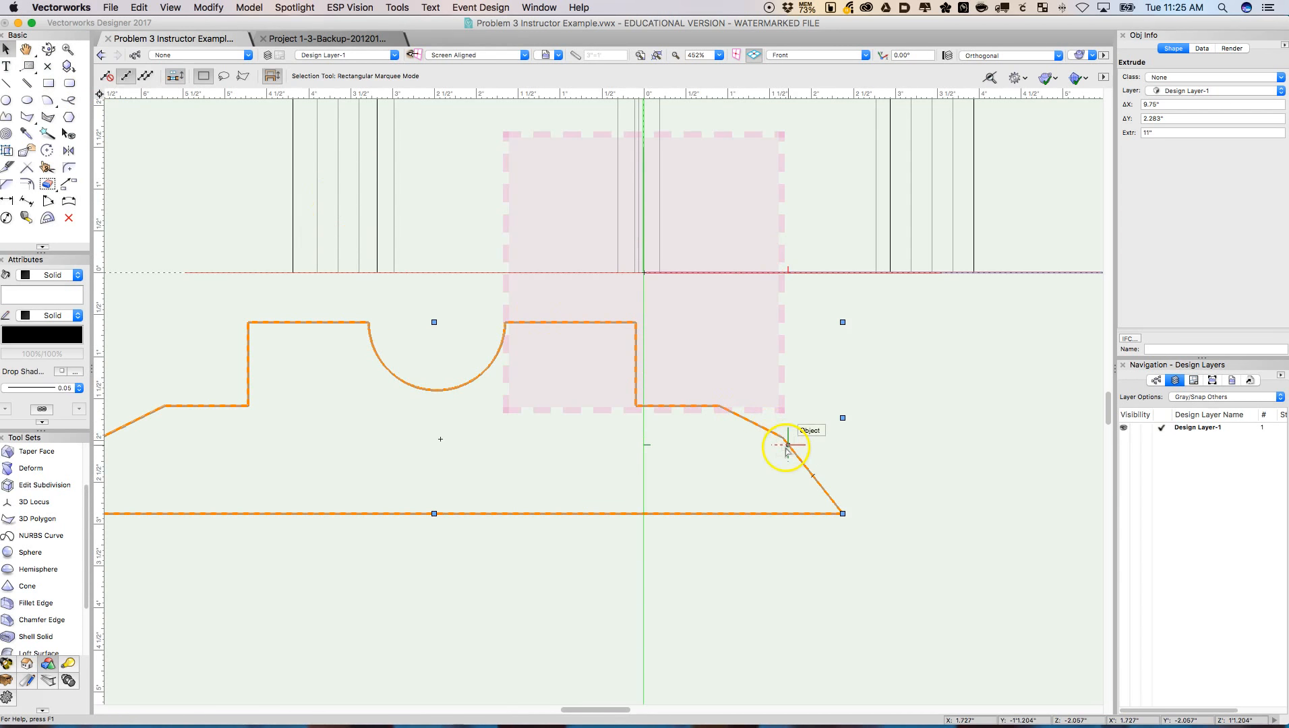
drag(782, 437, 976, 276)
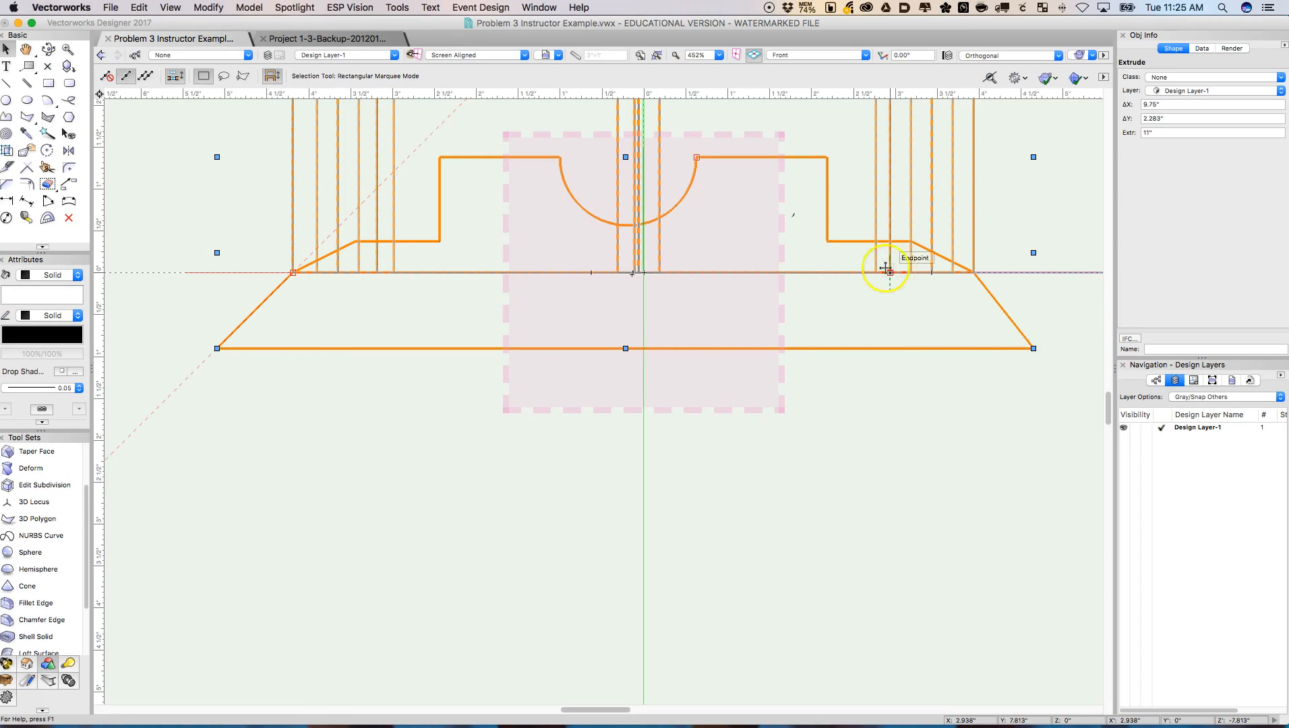
Step: In Top/Plan view, move the stepped extrusion straight up over the plate so it extends past the plate's front and back edges
click(782, 55)
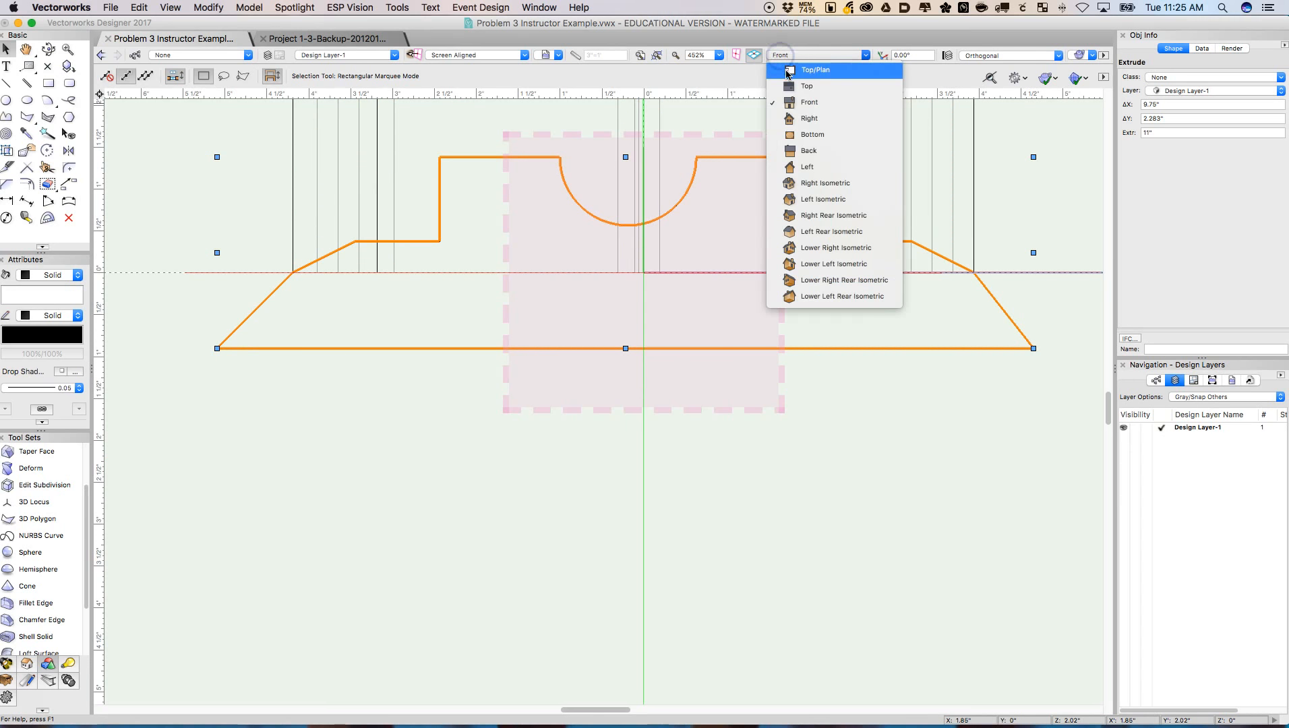
click(788, 71)
click(637, 57)
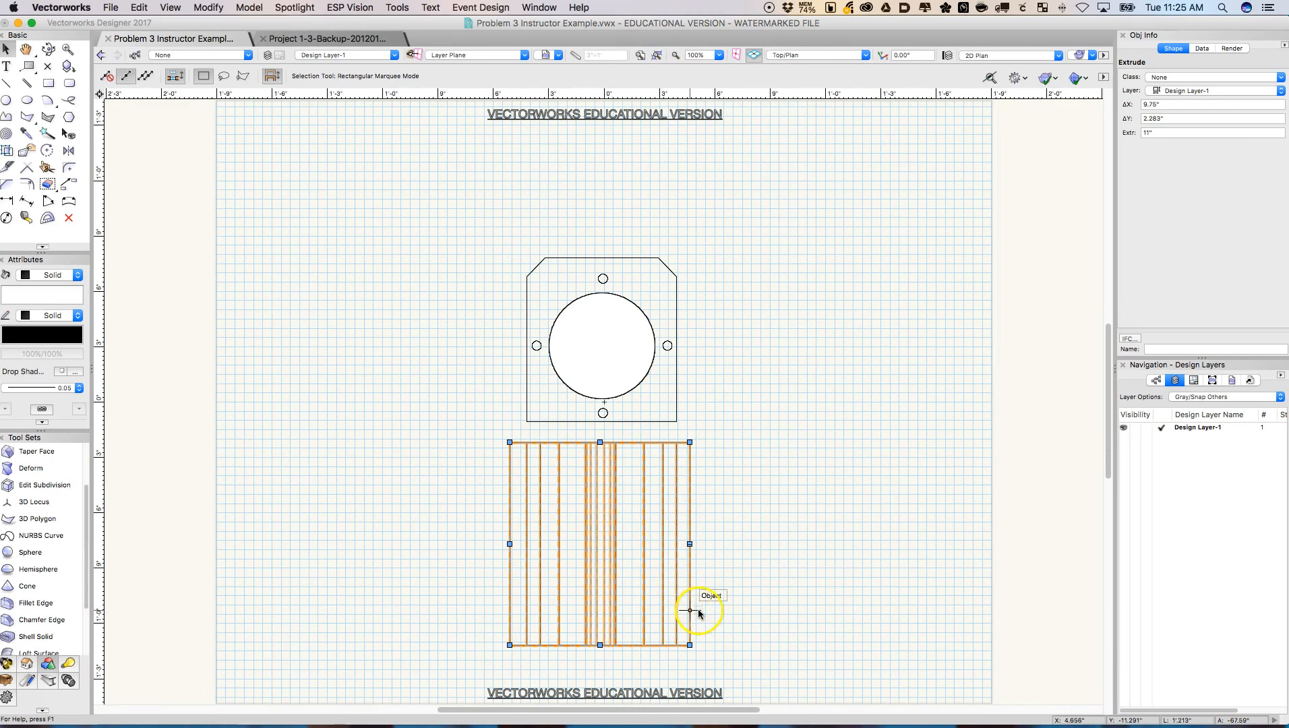
drag(603, 628, 640, 429)
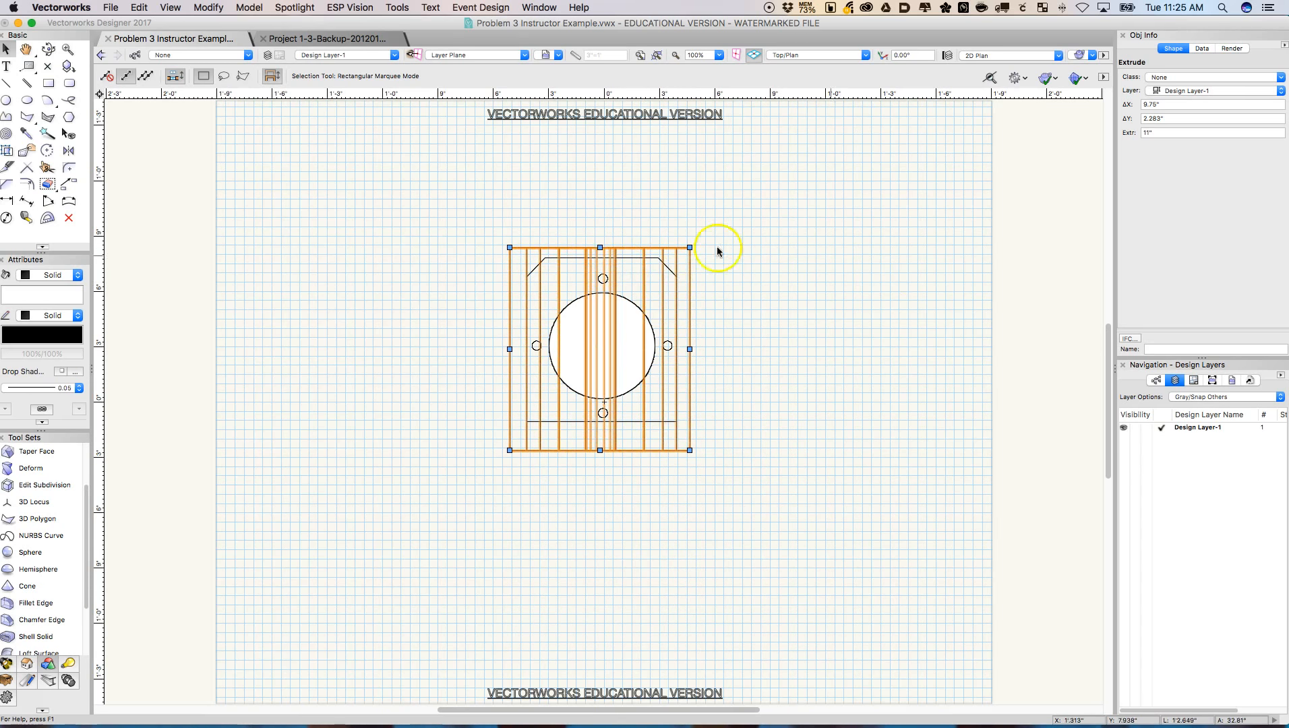
Step: In Right Isometric view, subtract the stepped extrusion from the drilled block without retaining the subtracting object
click(818, 54)
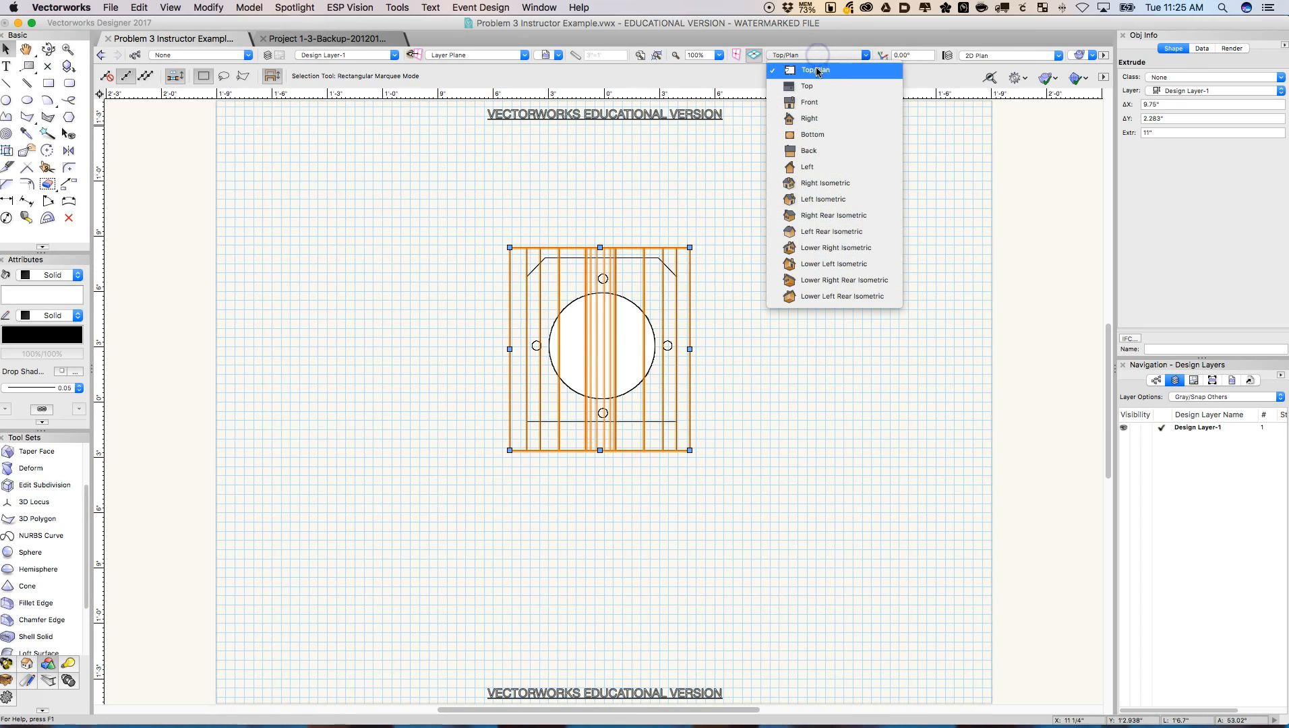
click(819, 182)
drag(428, 239, 827, 543)
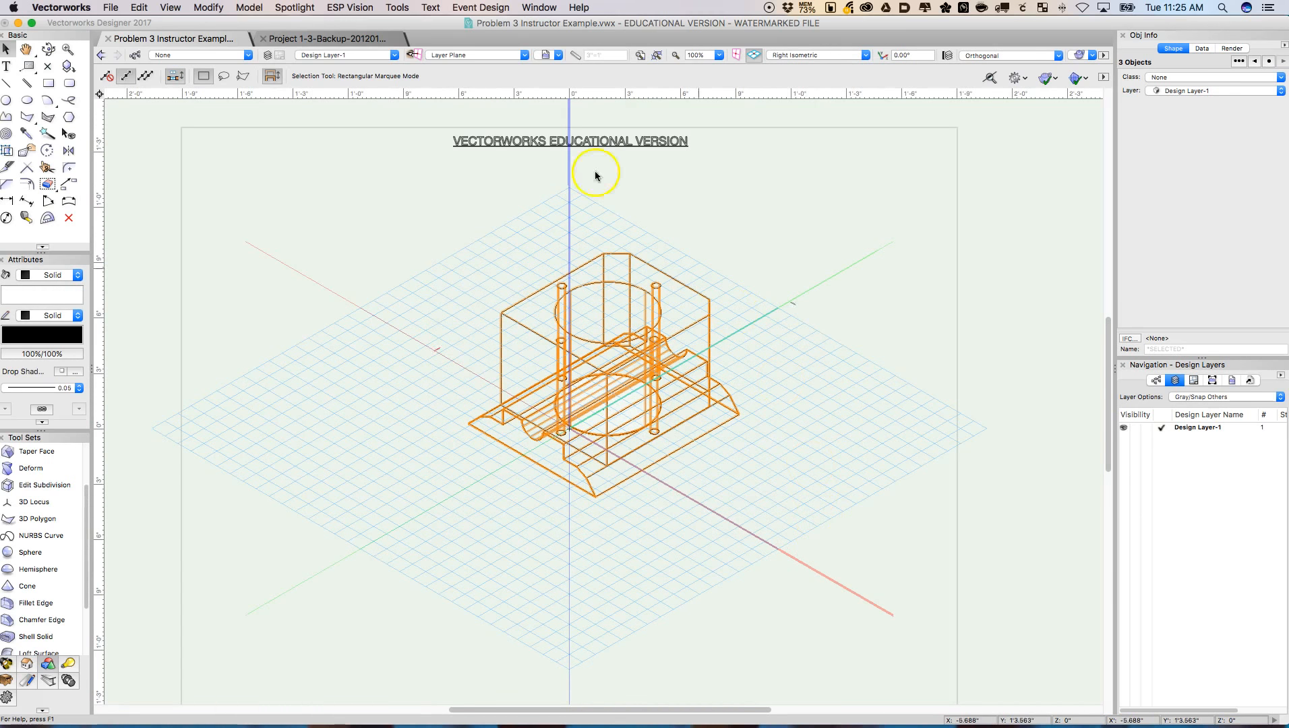
click(237, 9)
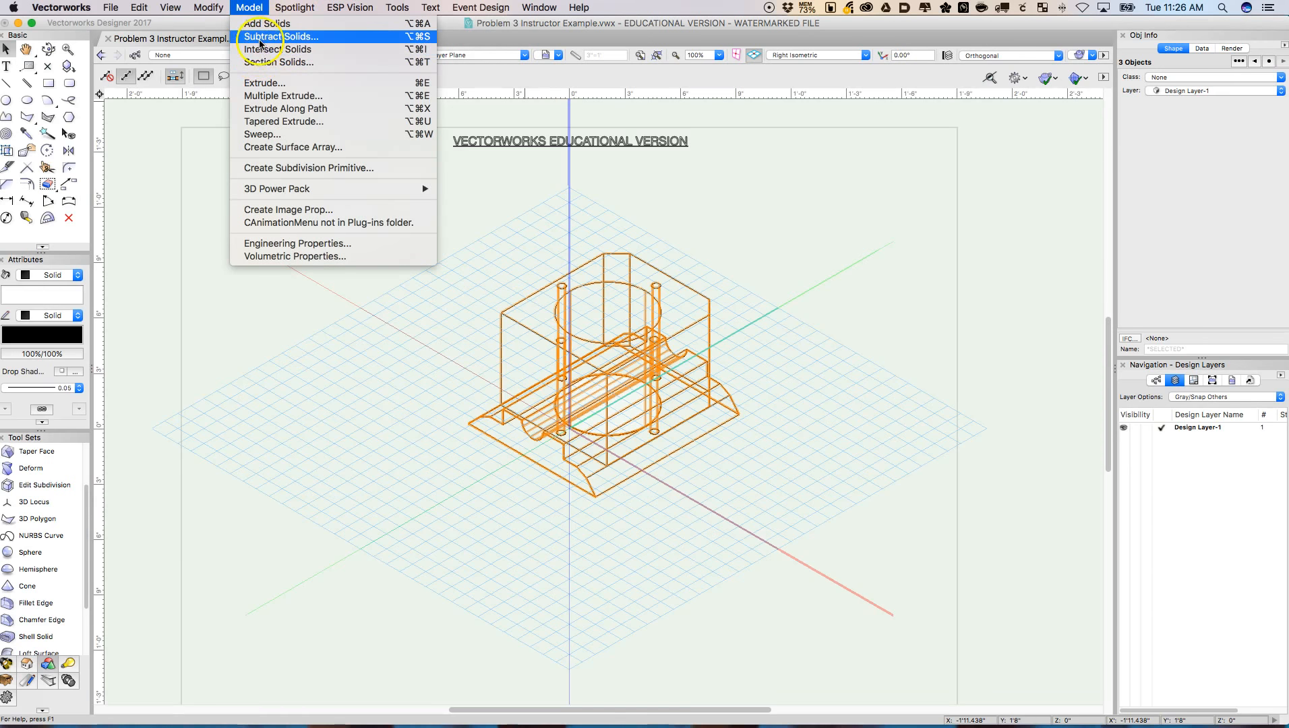
click(260, 37)
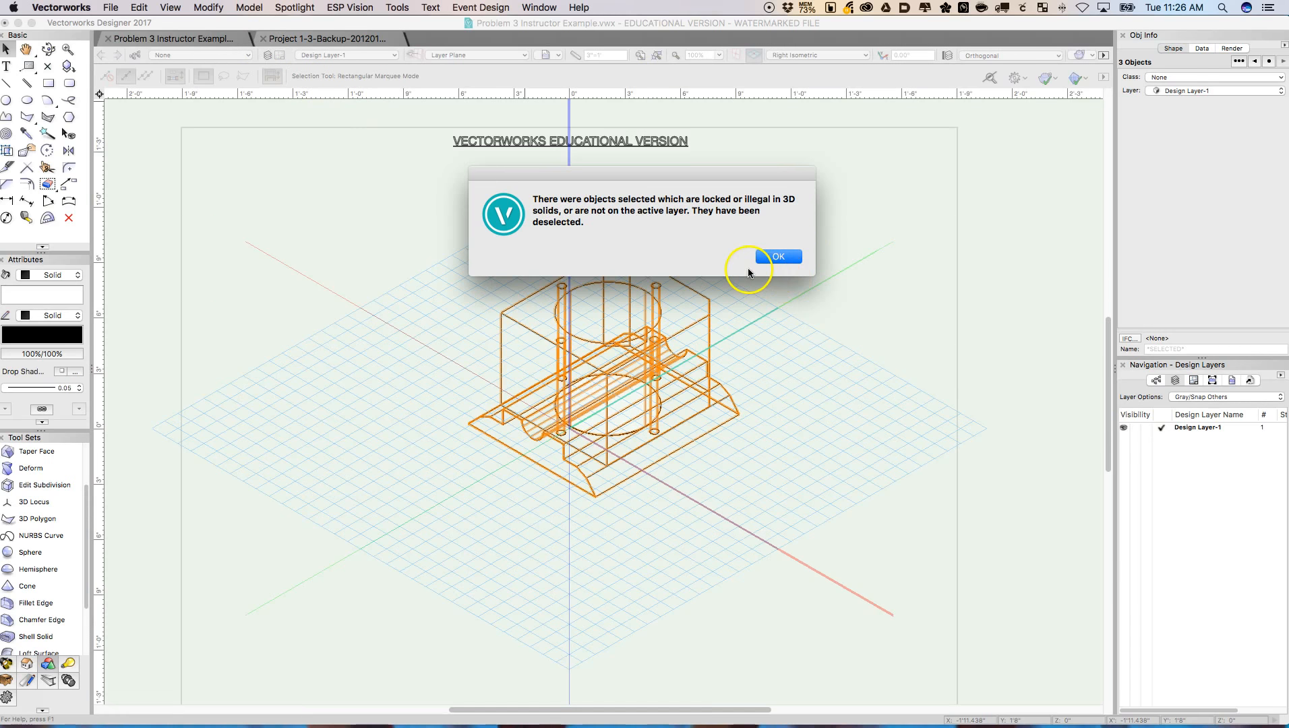
click(778, 258)
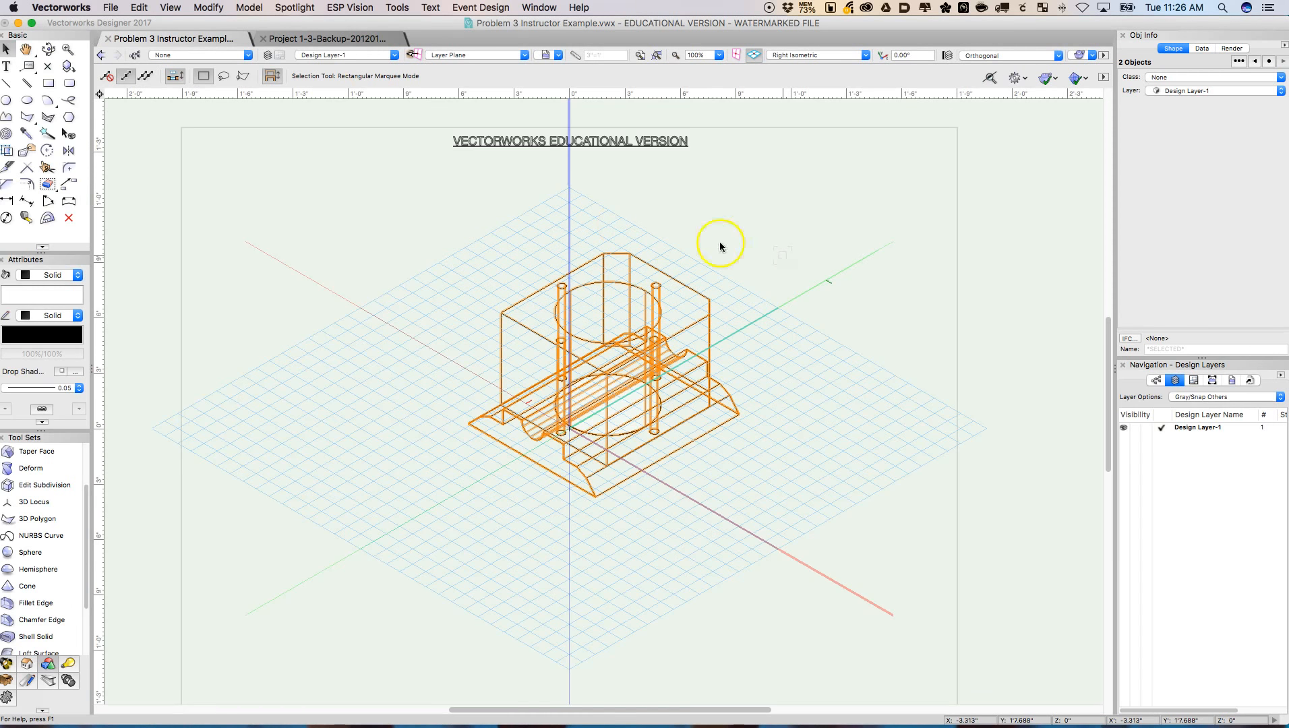
click(296, 8)
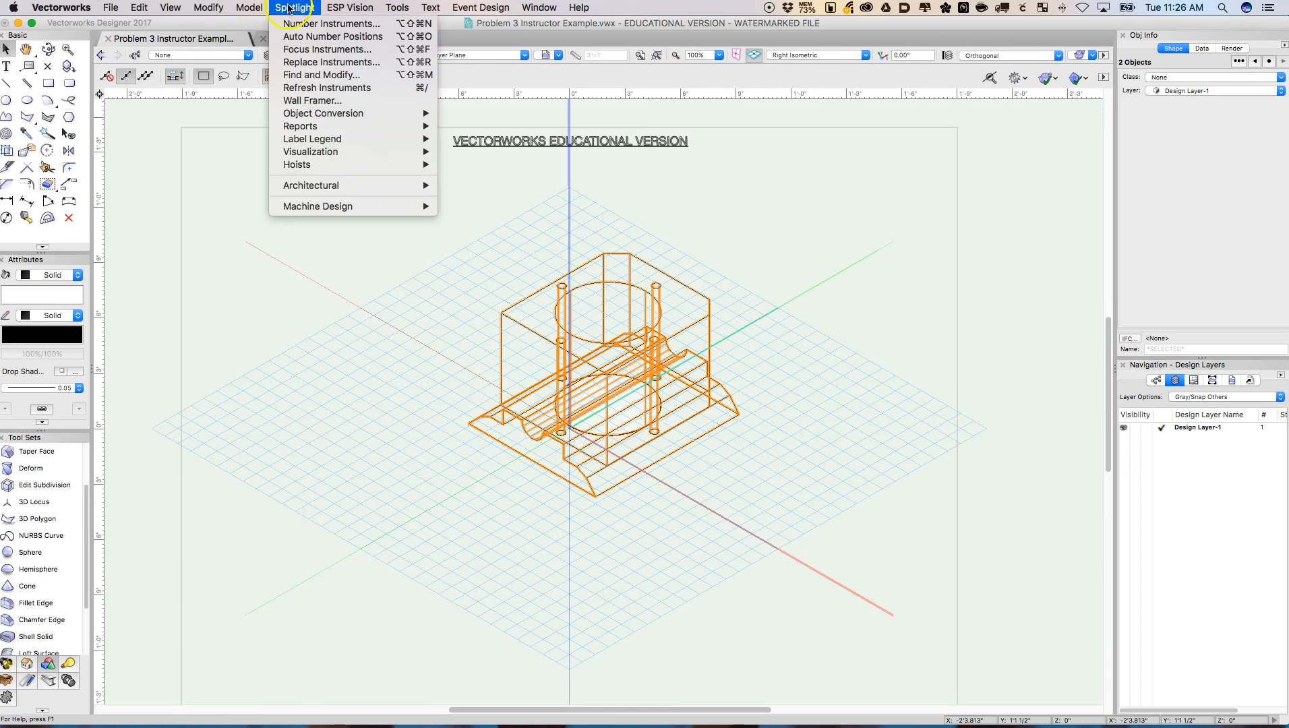
mouse_move(221, 10)
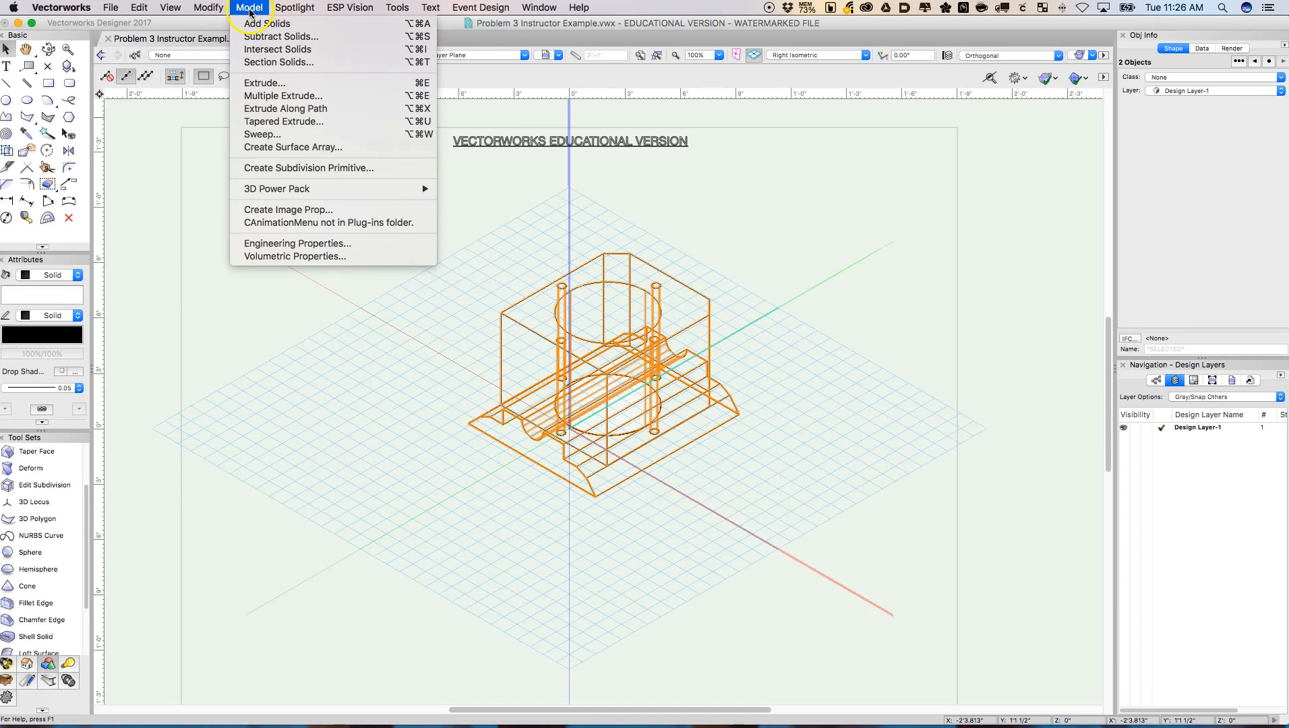
click(256, 38)
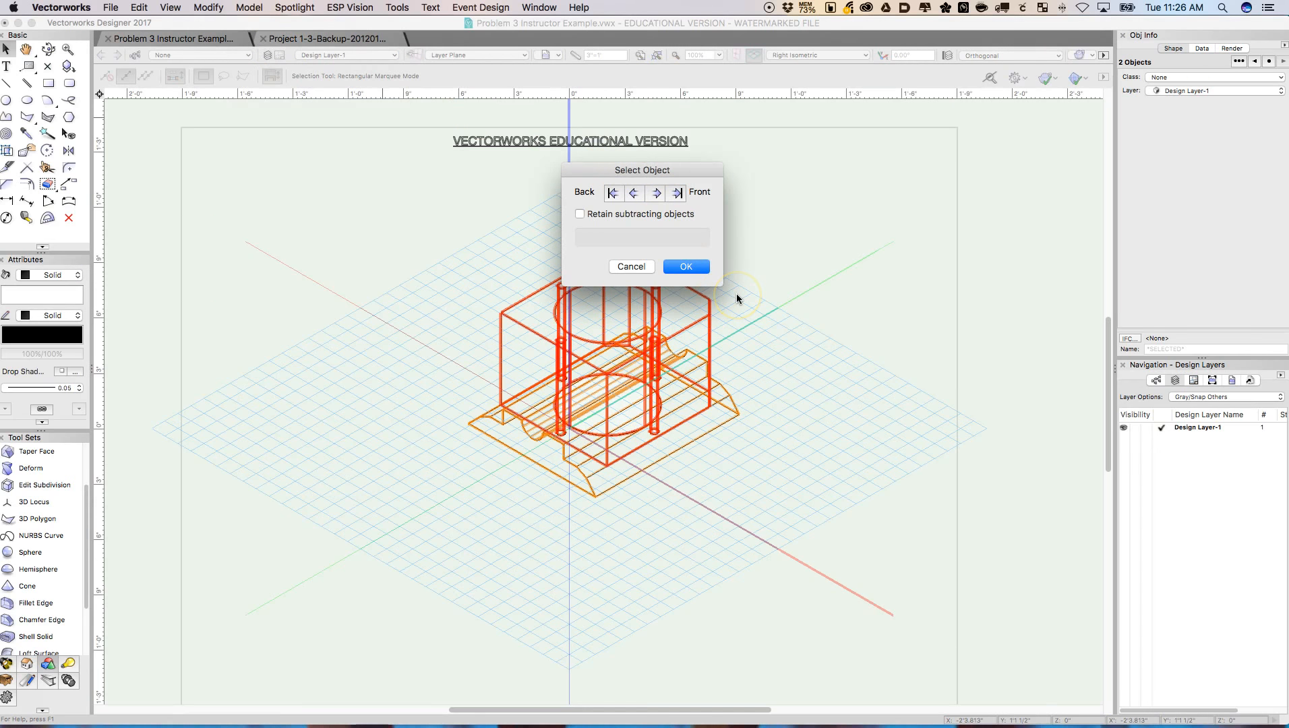
click(695, 267)
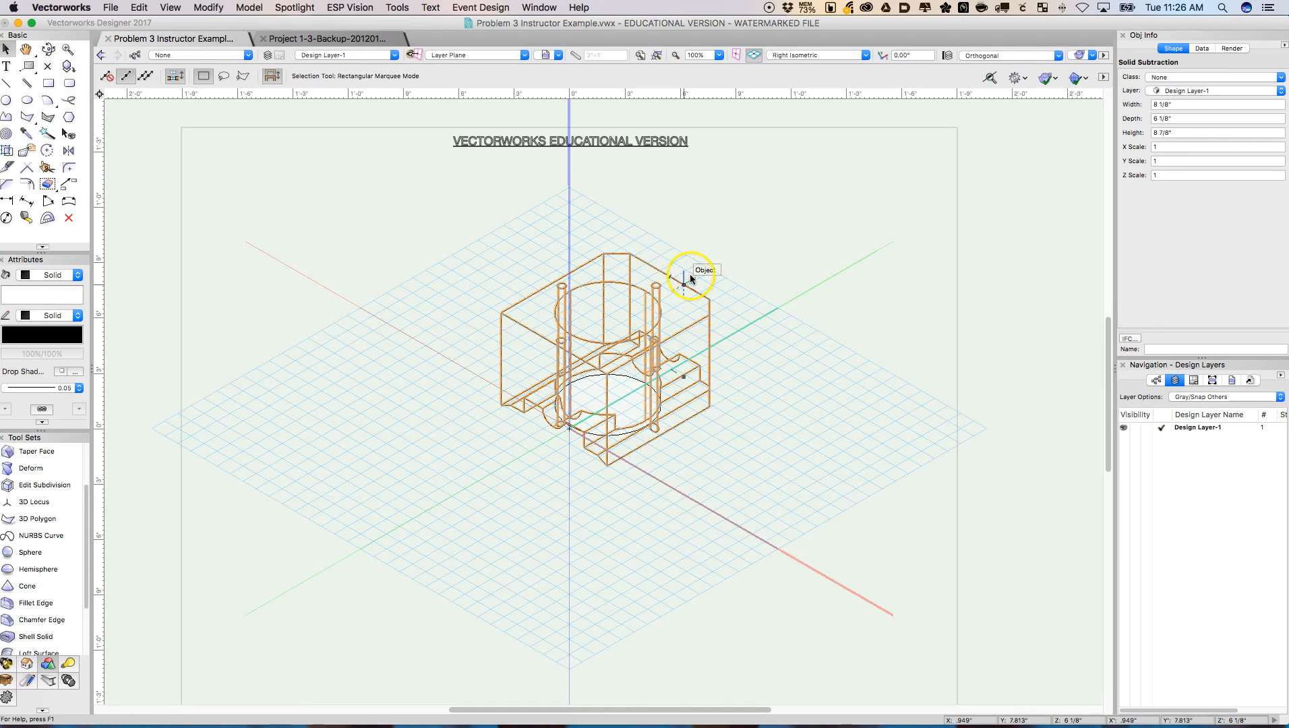
Step: Orbit the model to expose the leftover 2D circle at the block's base and delete that circle
click(790, 57)
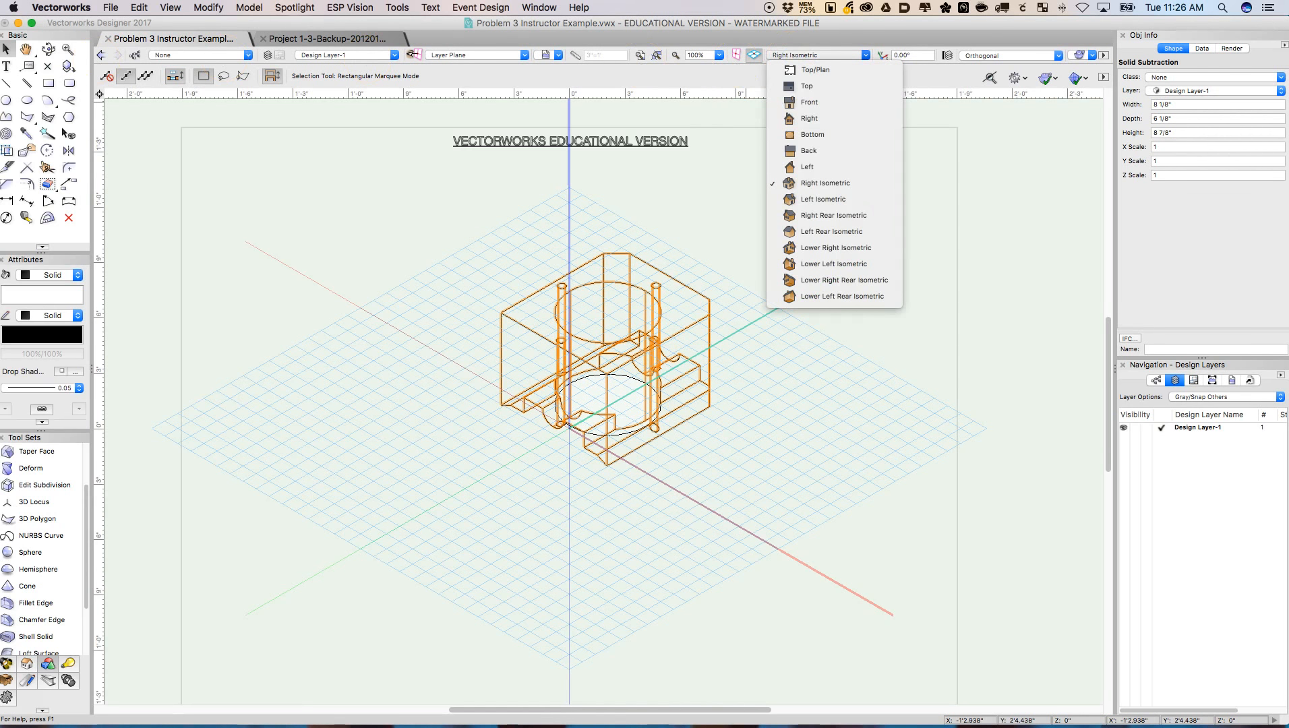
click(52, 51)
click(49, 50)
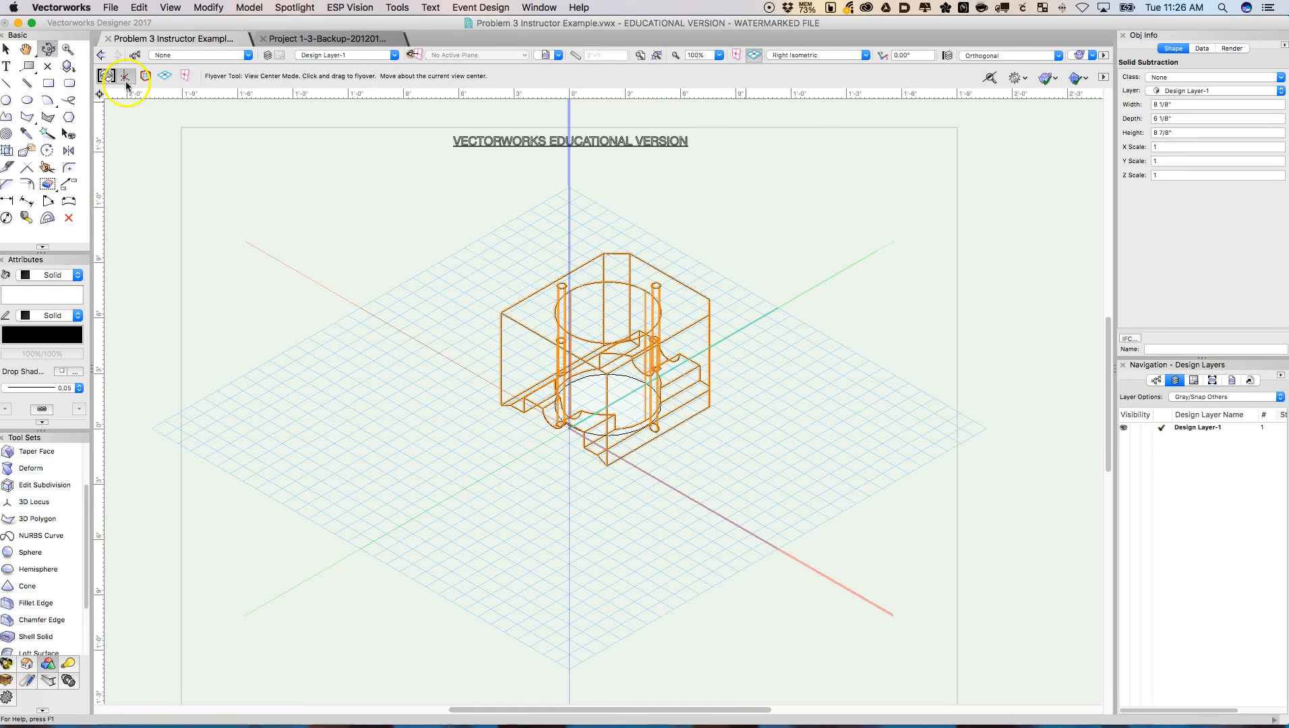
drag(706, 403, 545, 387)
drag(630, 324, 595, 395)
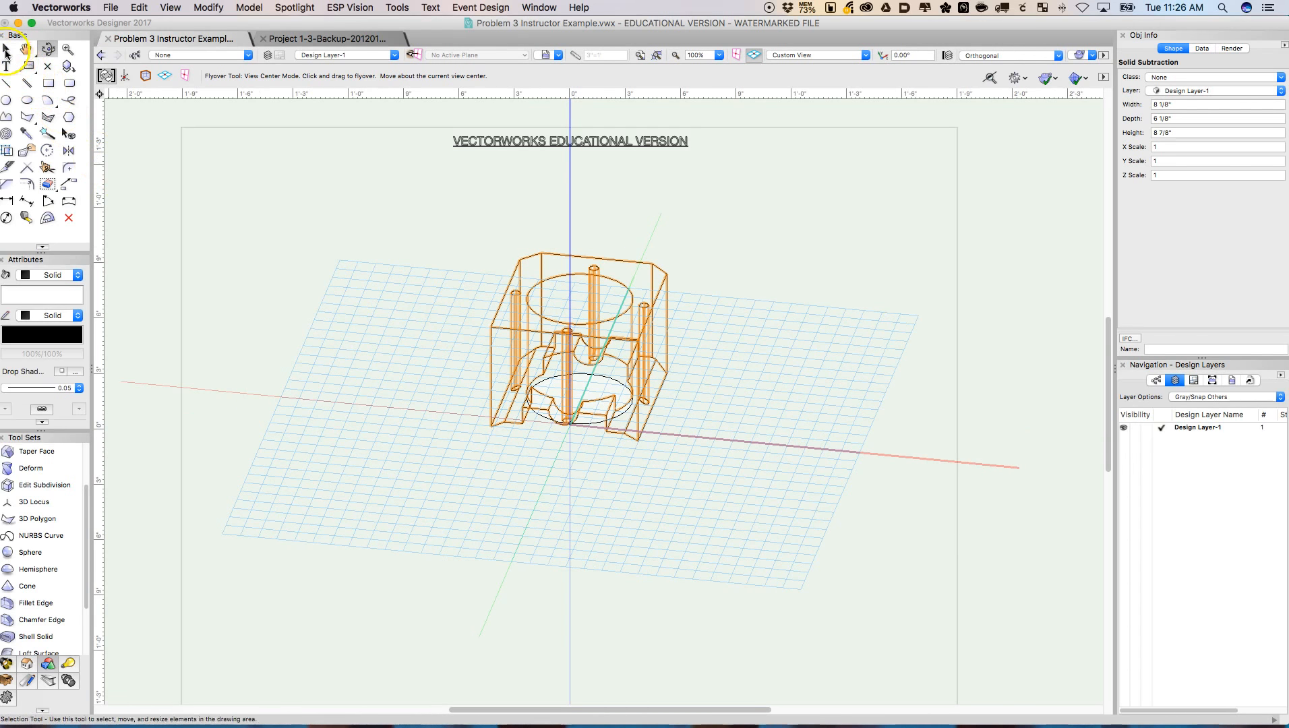
key(x)
click(610, 388)
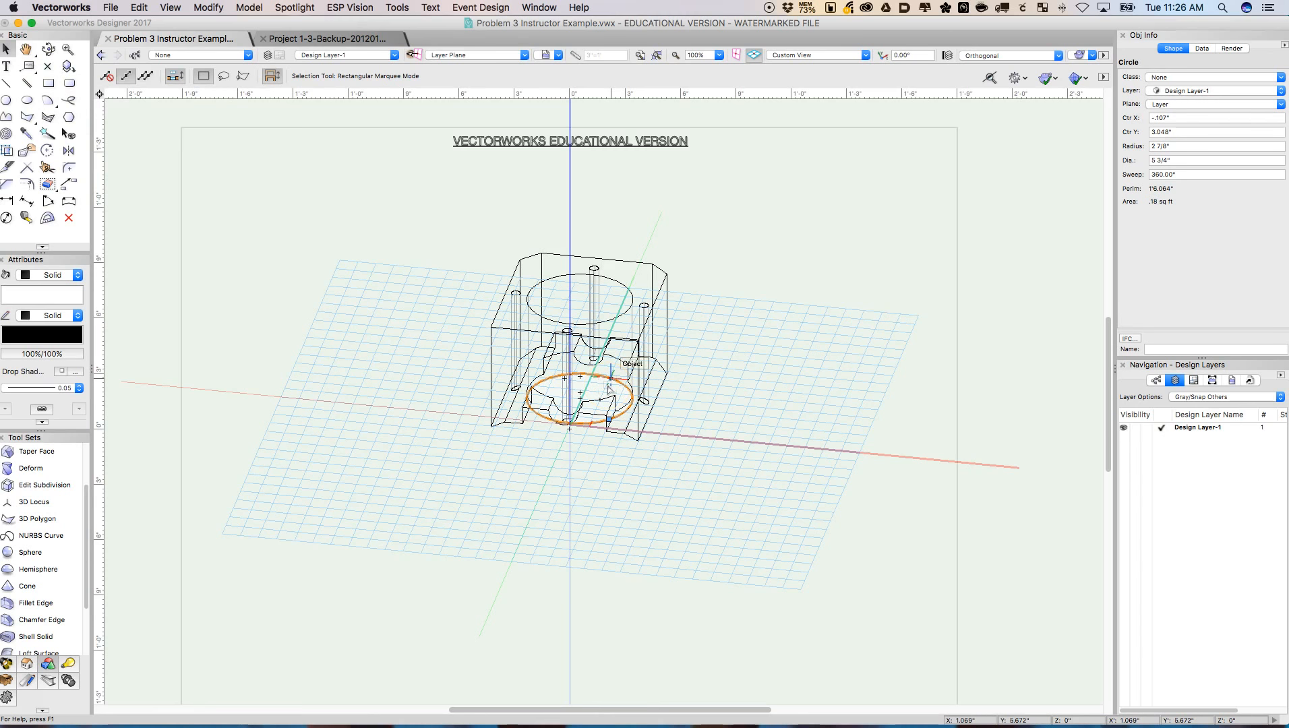
key(Delete)
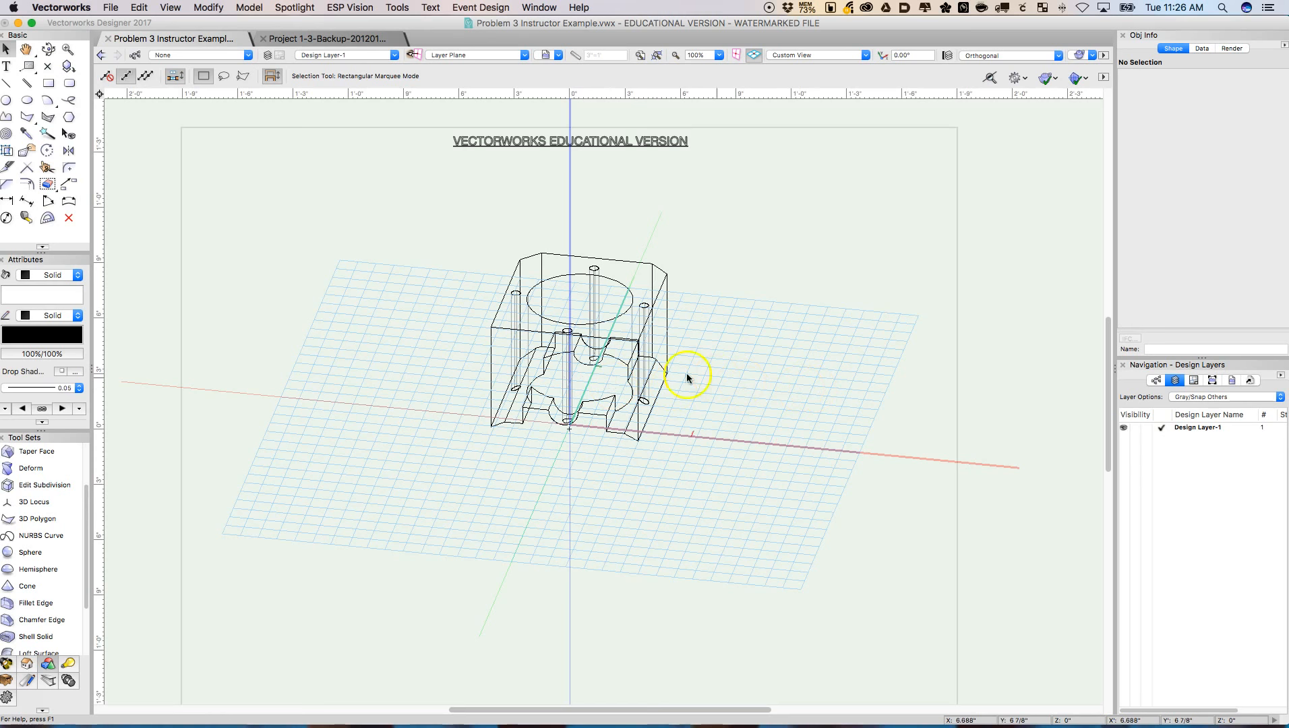
Step: Render the part in OpenGL, and switch the rendering to Dashed Hidden Line
click(1082, 56)
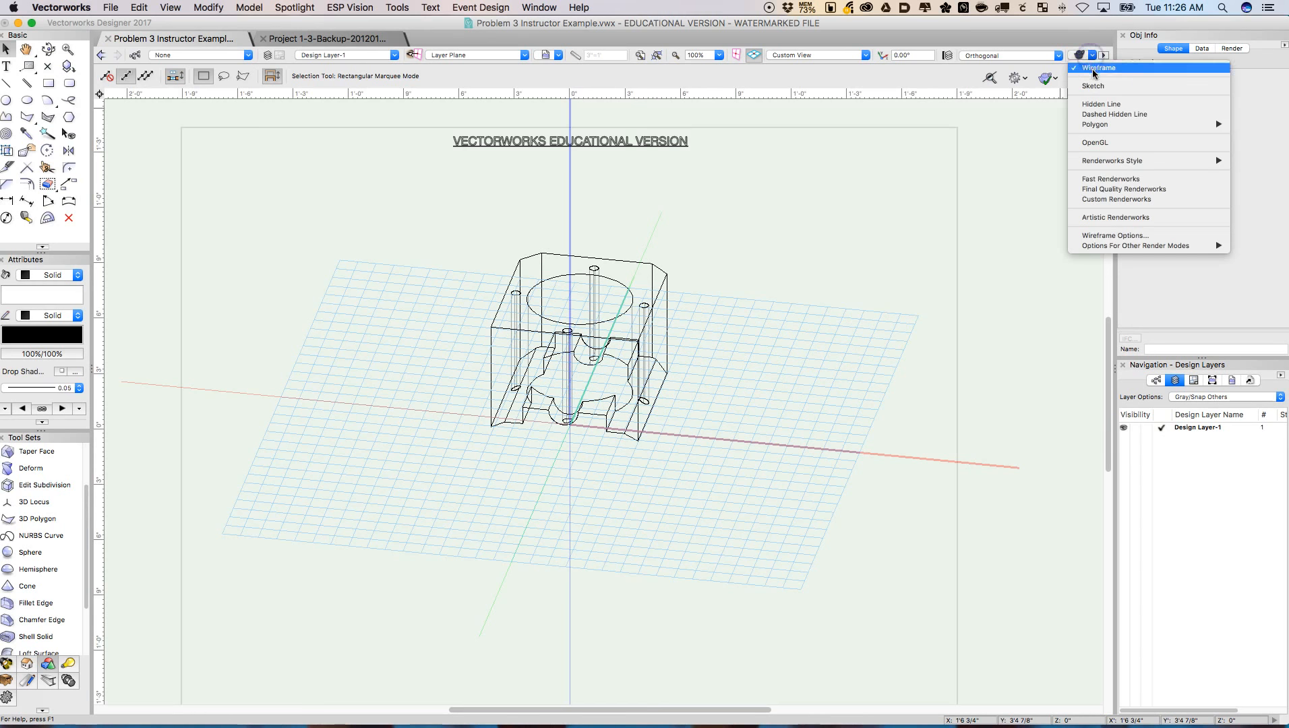
click(1096, 143)
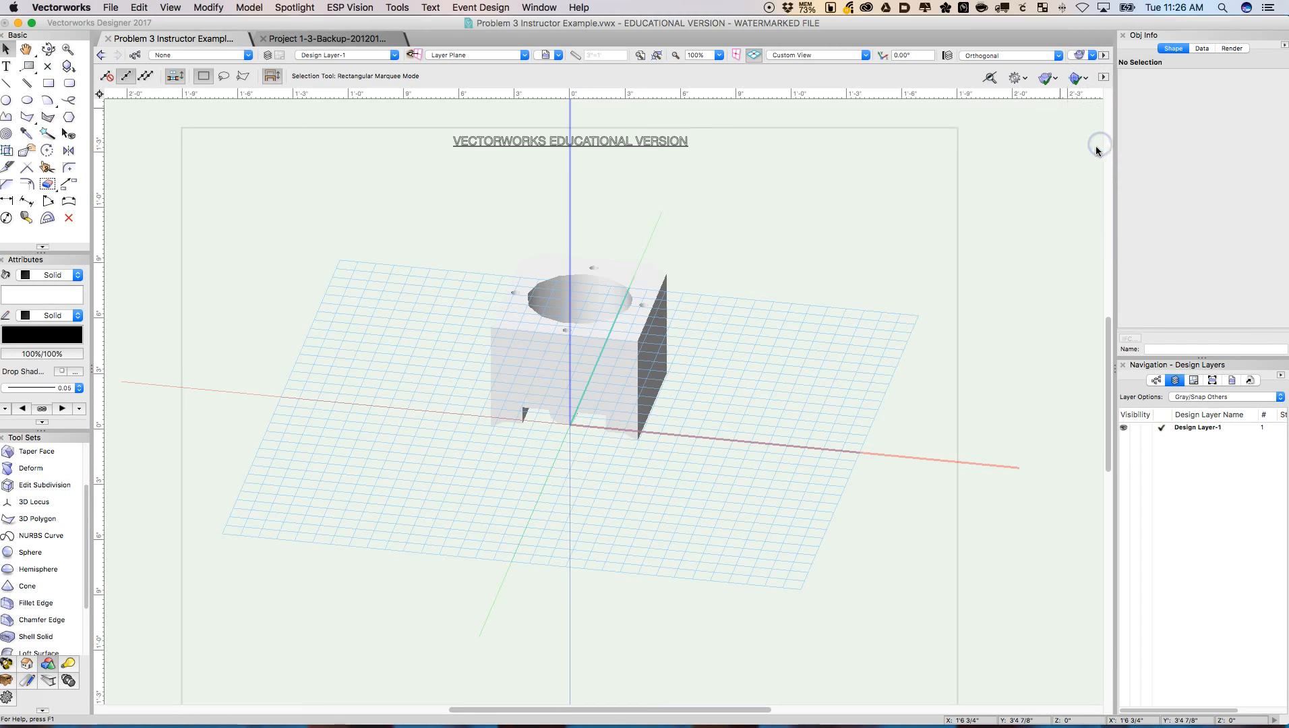
click(1103, 56)
click(1094, 58)
click(1093, 58)
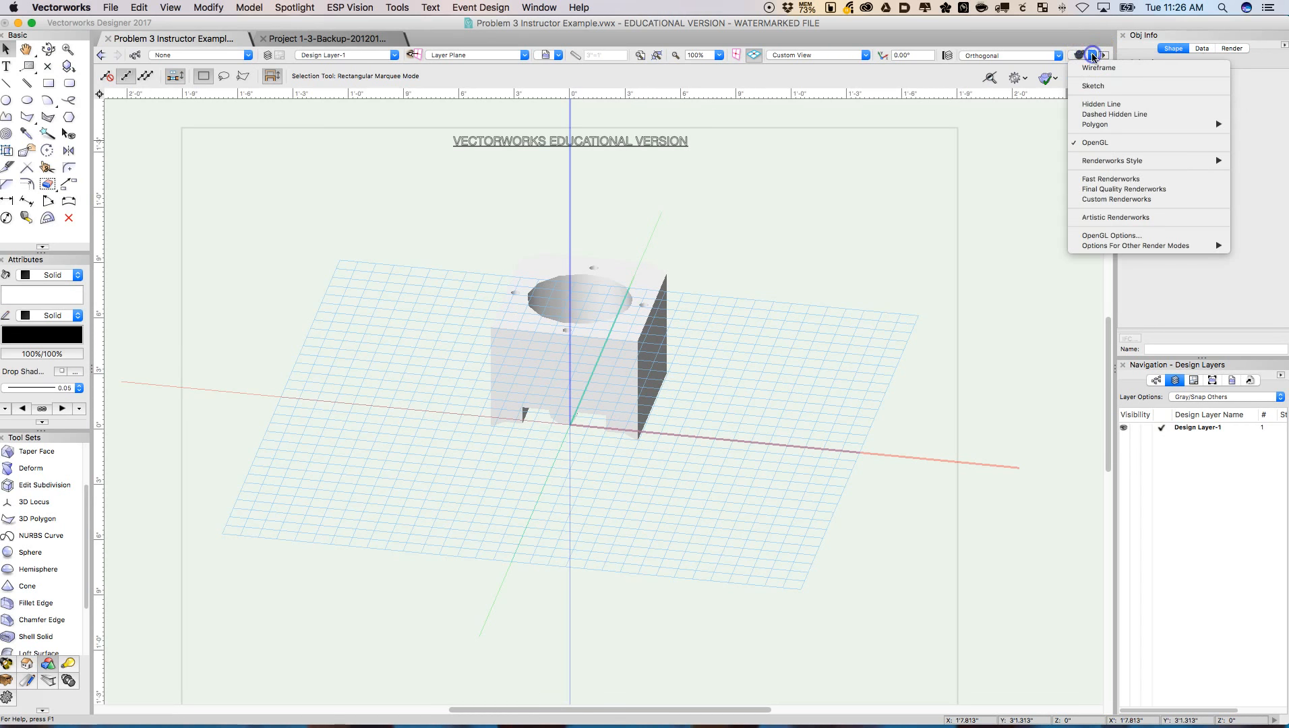
click(1097, 114)
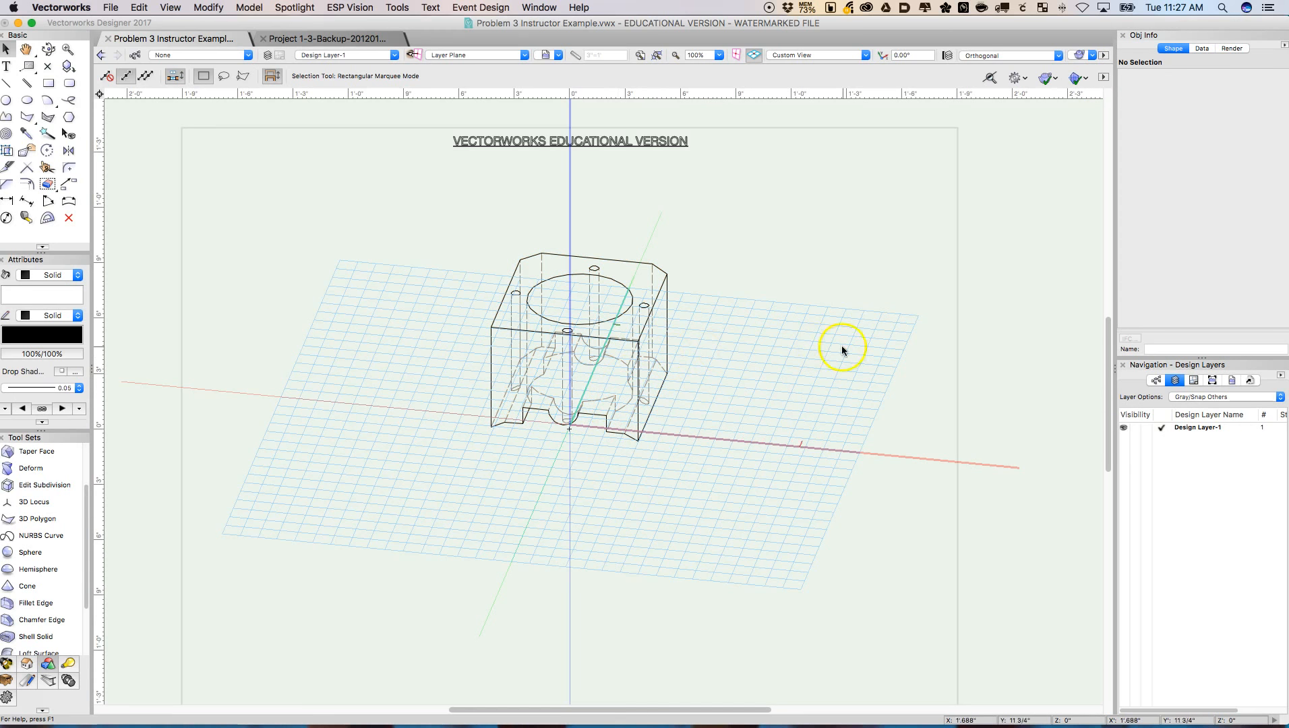
Step: Orbit the part to a lower angle to inspect the stepped cutout, and return to Top/Plan view
click(47, 48)
drag(519, 297, 550, 266)
click(780, 277)
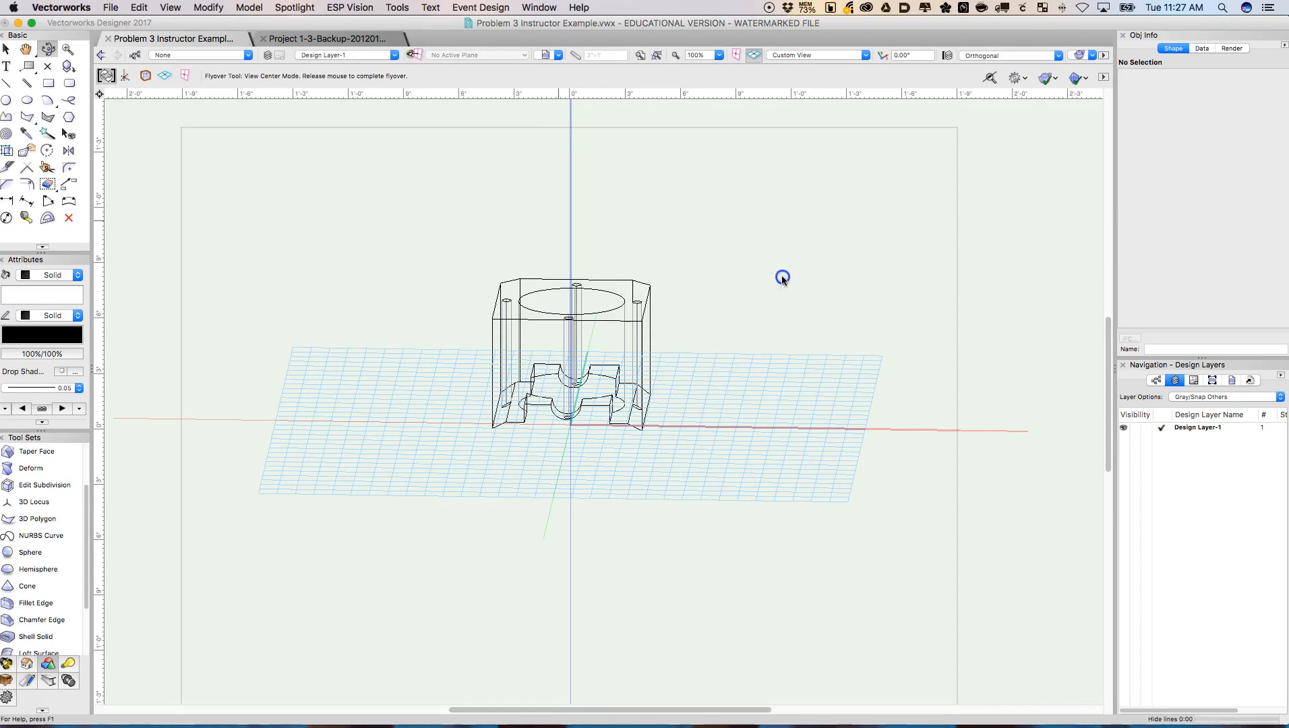
click(820, 54)
click(820, 72)
click(798, 139)
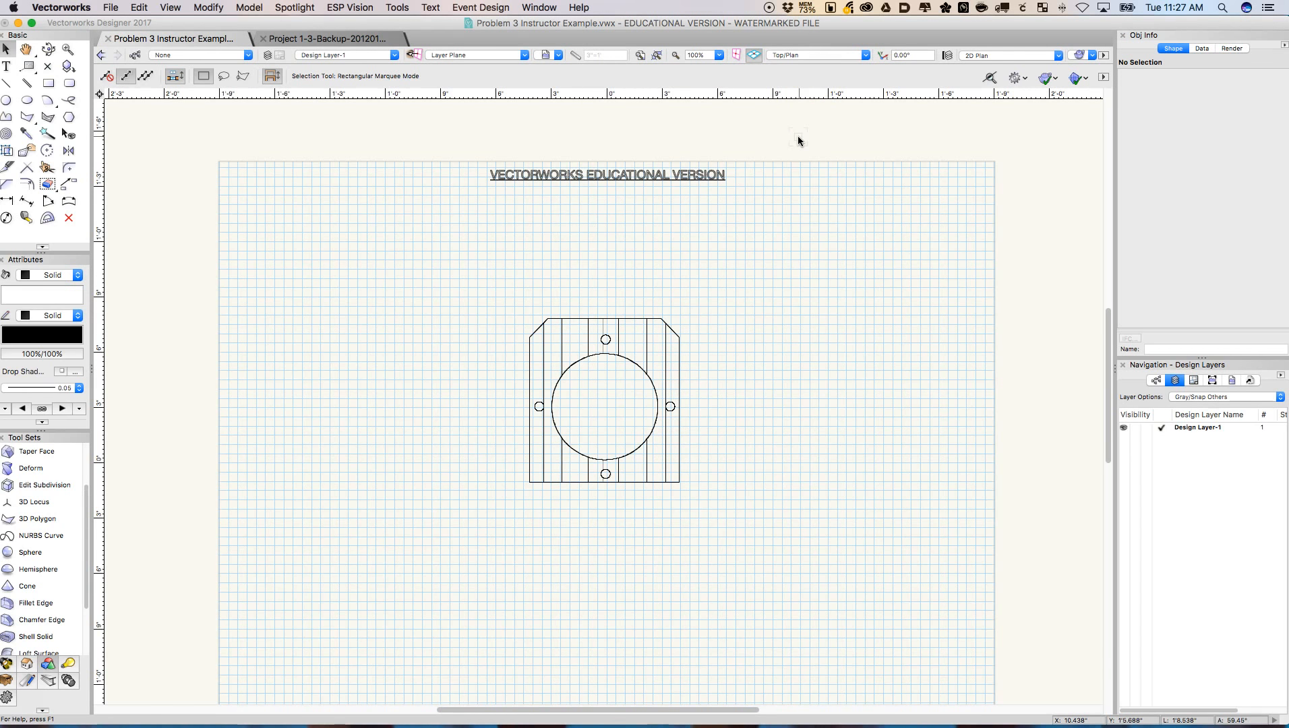